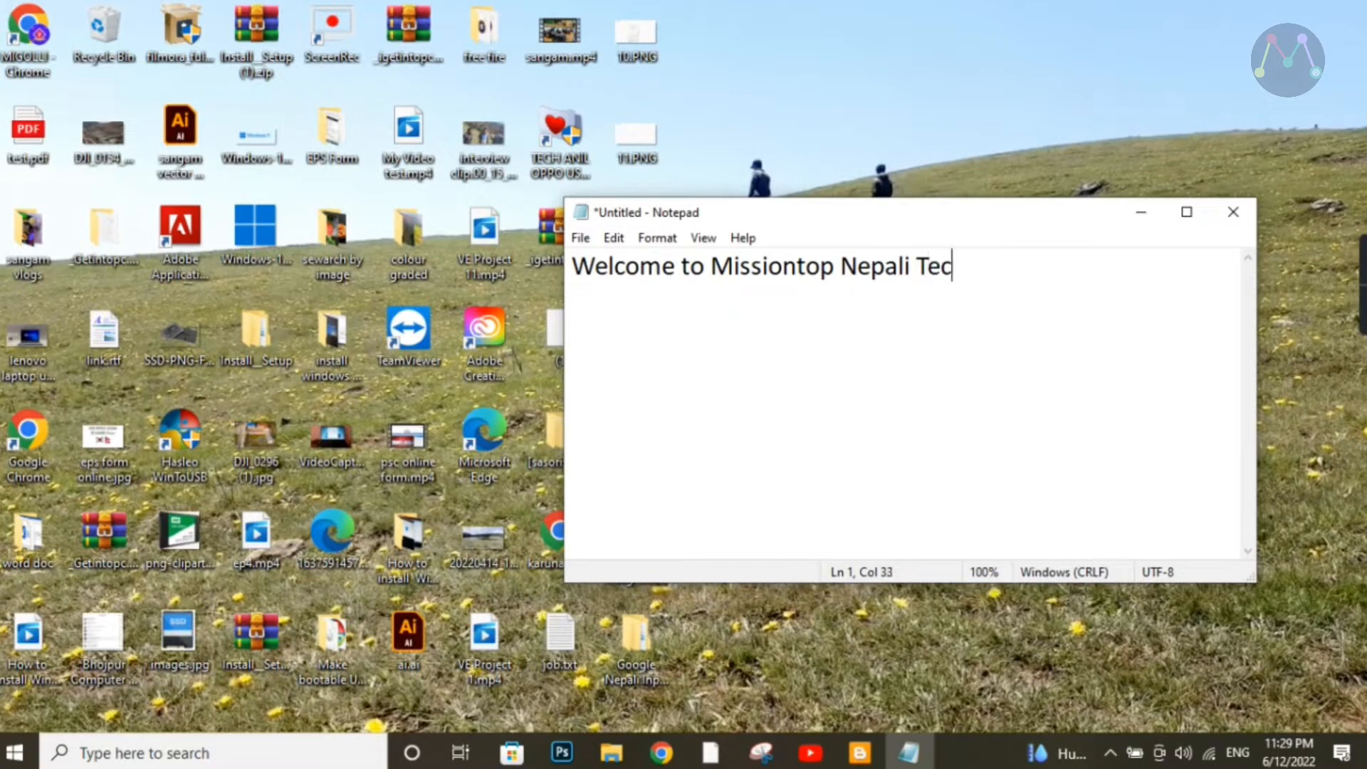
Step: On a new line, switch input to Nepali (Google Input Tools) and type a Nepali sentence giving the writer's name
key(Return)
click(1242, 760)
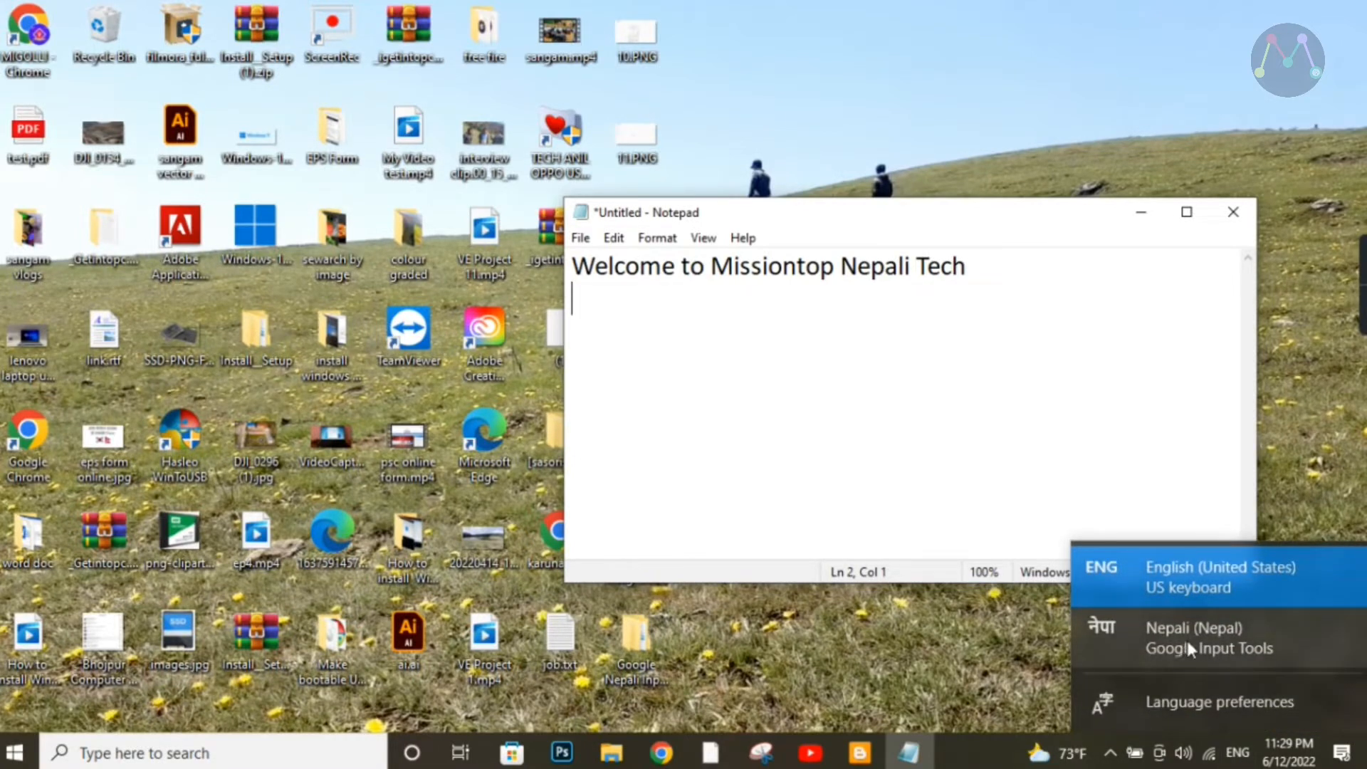
click(1256, 656)
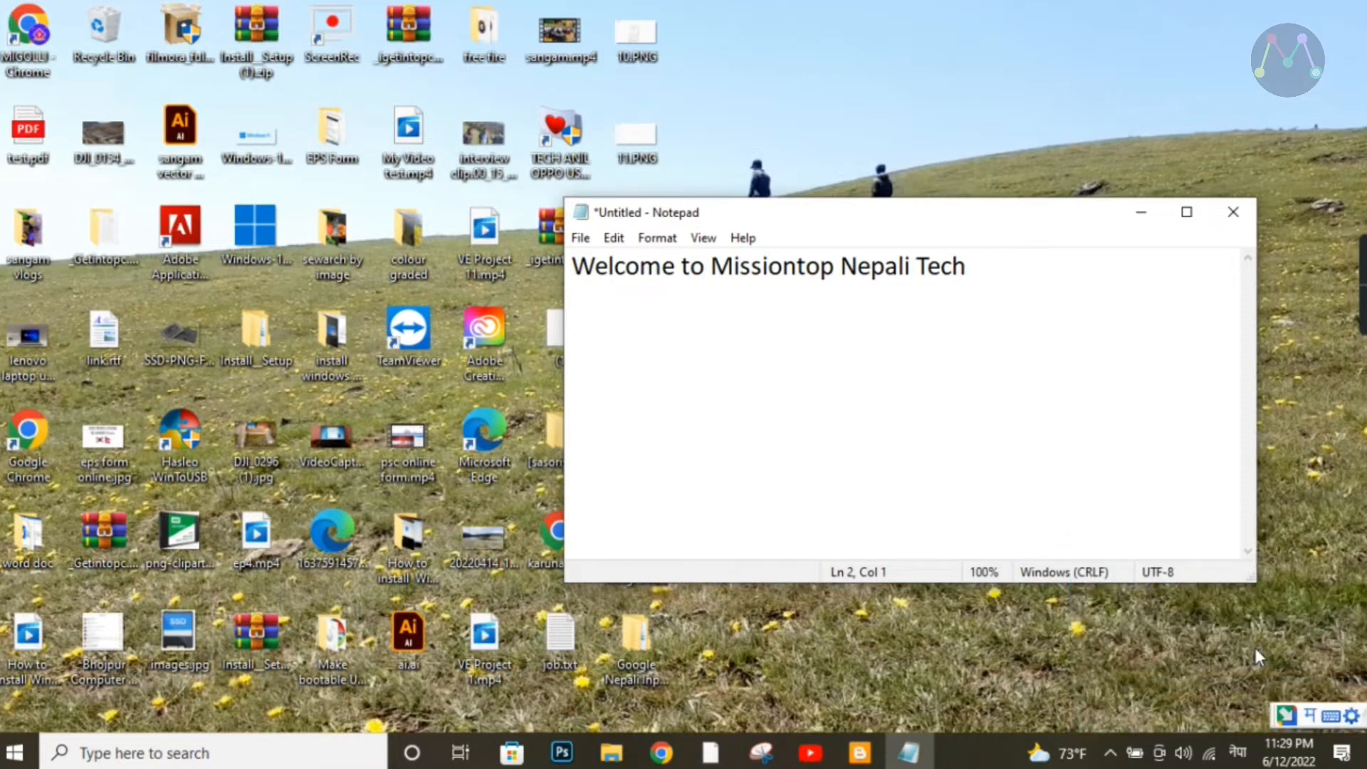
text(मेरो नाम प्रजन राई )
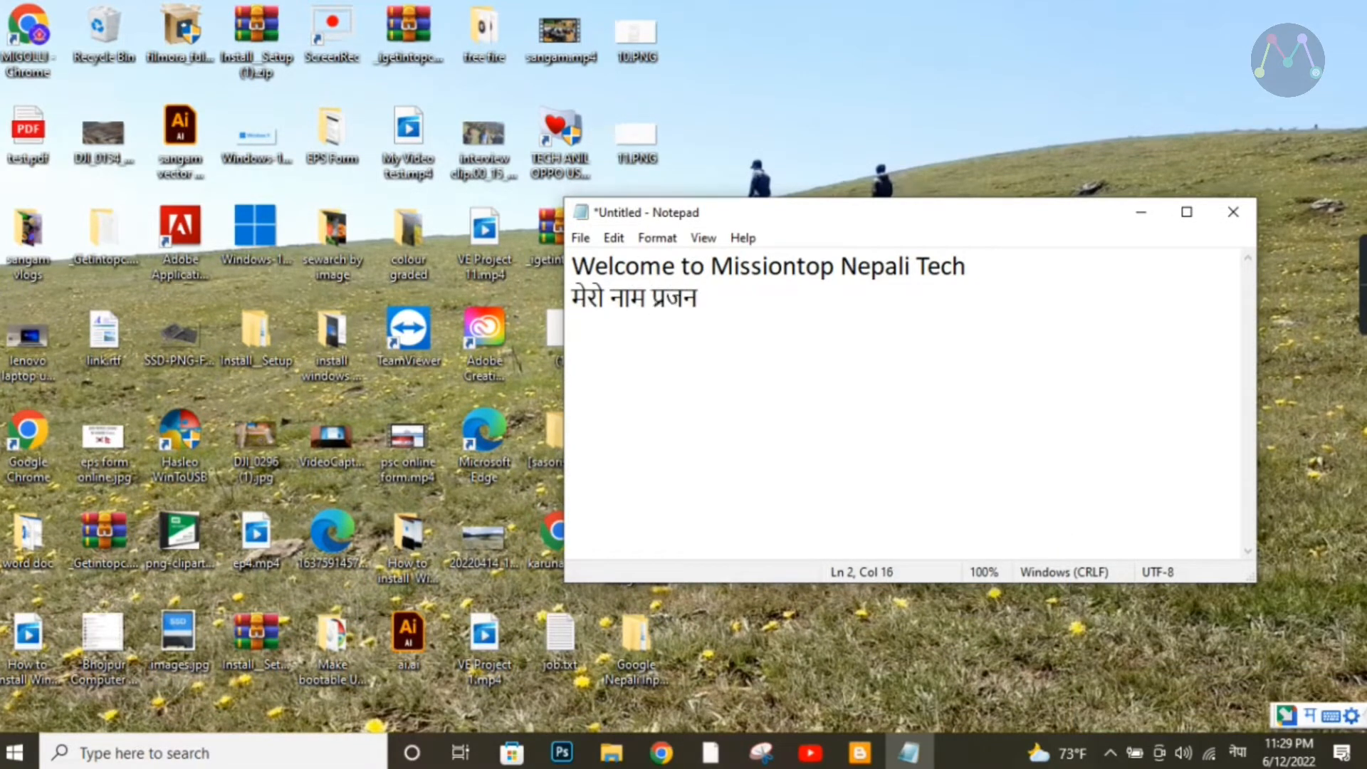
text(हो)
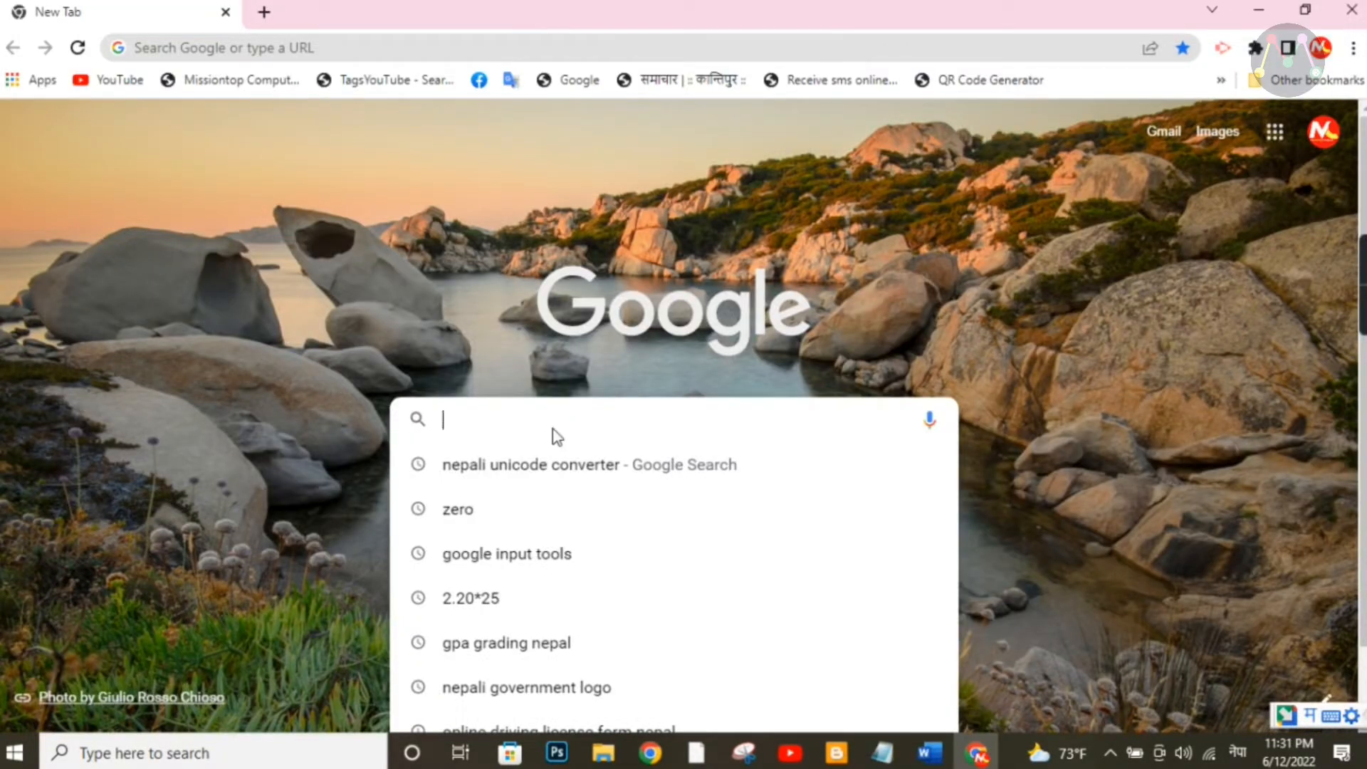
Step: Type the Nepali text 'नेपालको' and 'सुन्दर नेपाल' in Word, then begin 'स्वागत छ मेरो' on a new line
text(नेपालको)
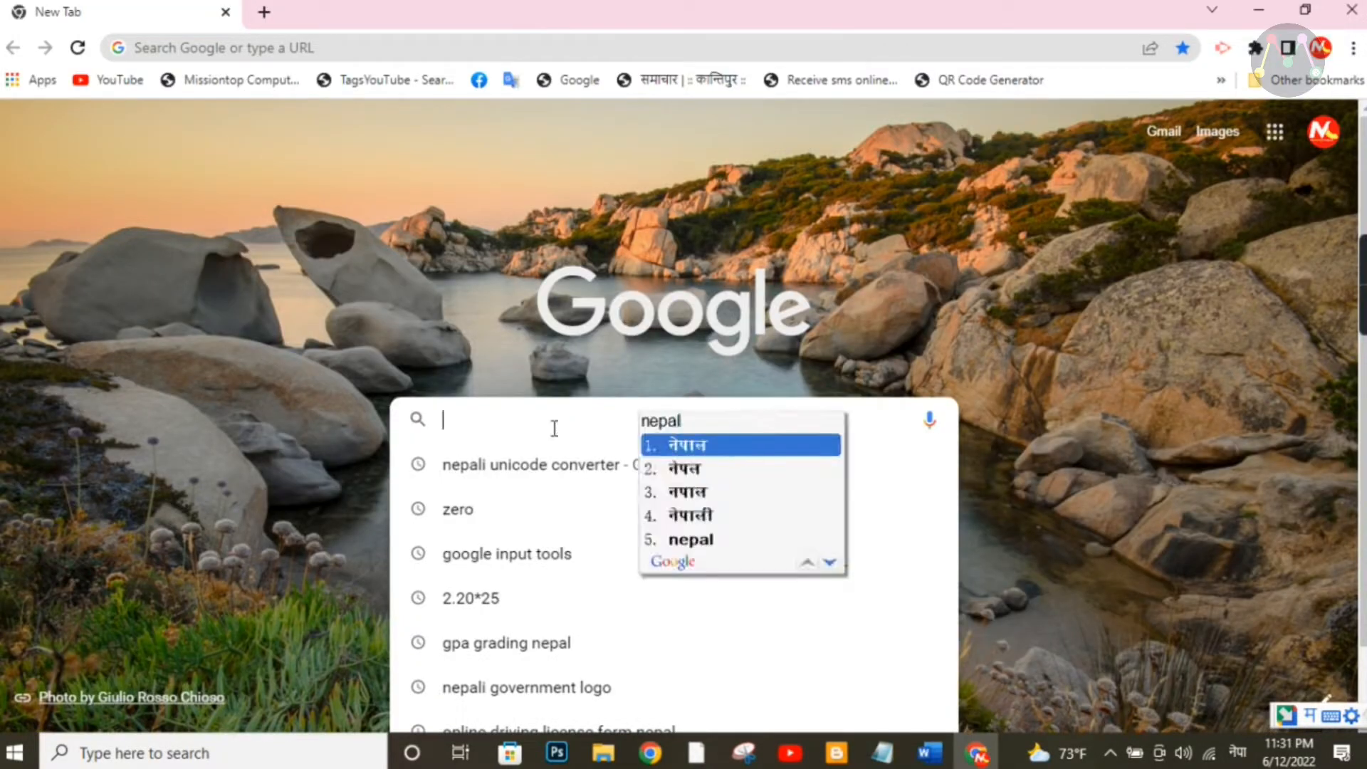
text(सुन्दर नेपाल)
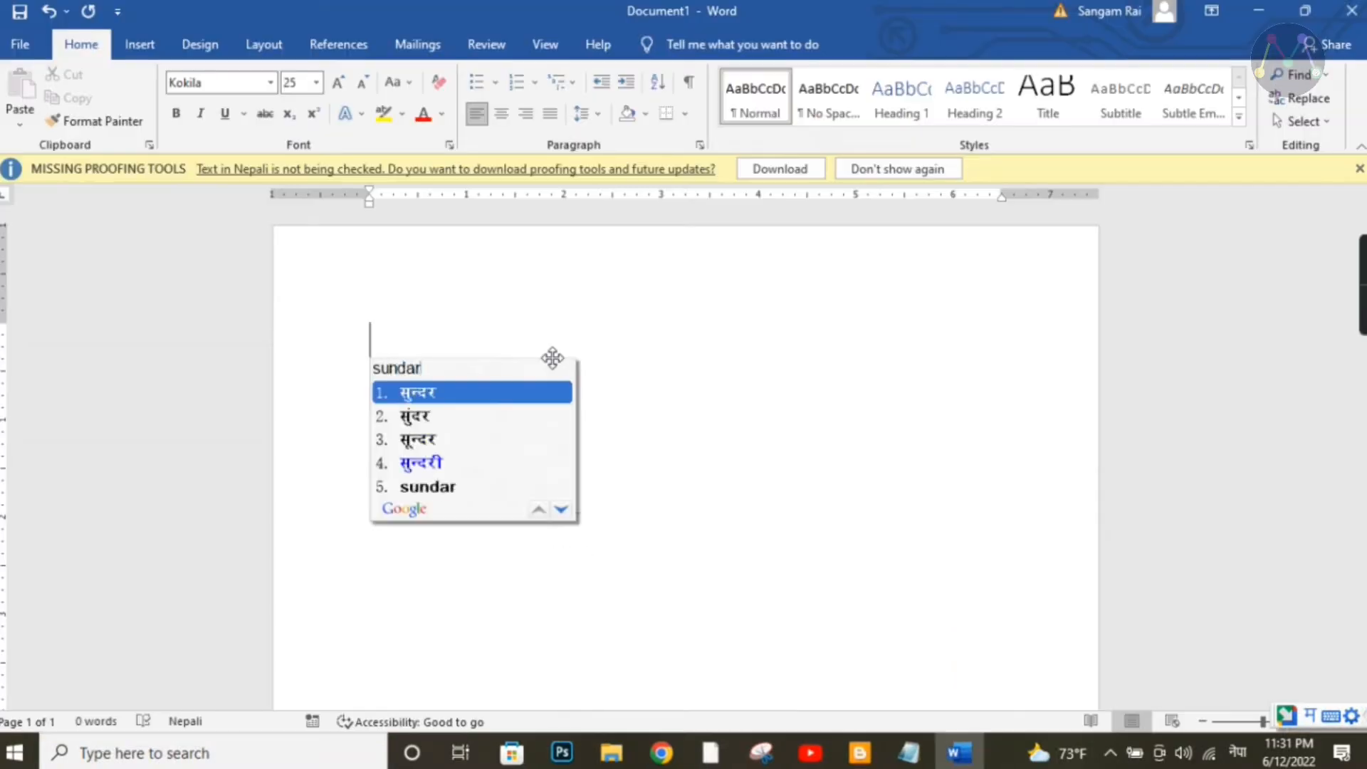
key(Return)
text(sस्वागत छः मेरो)
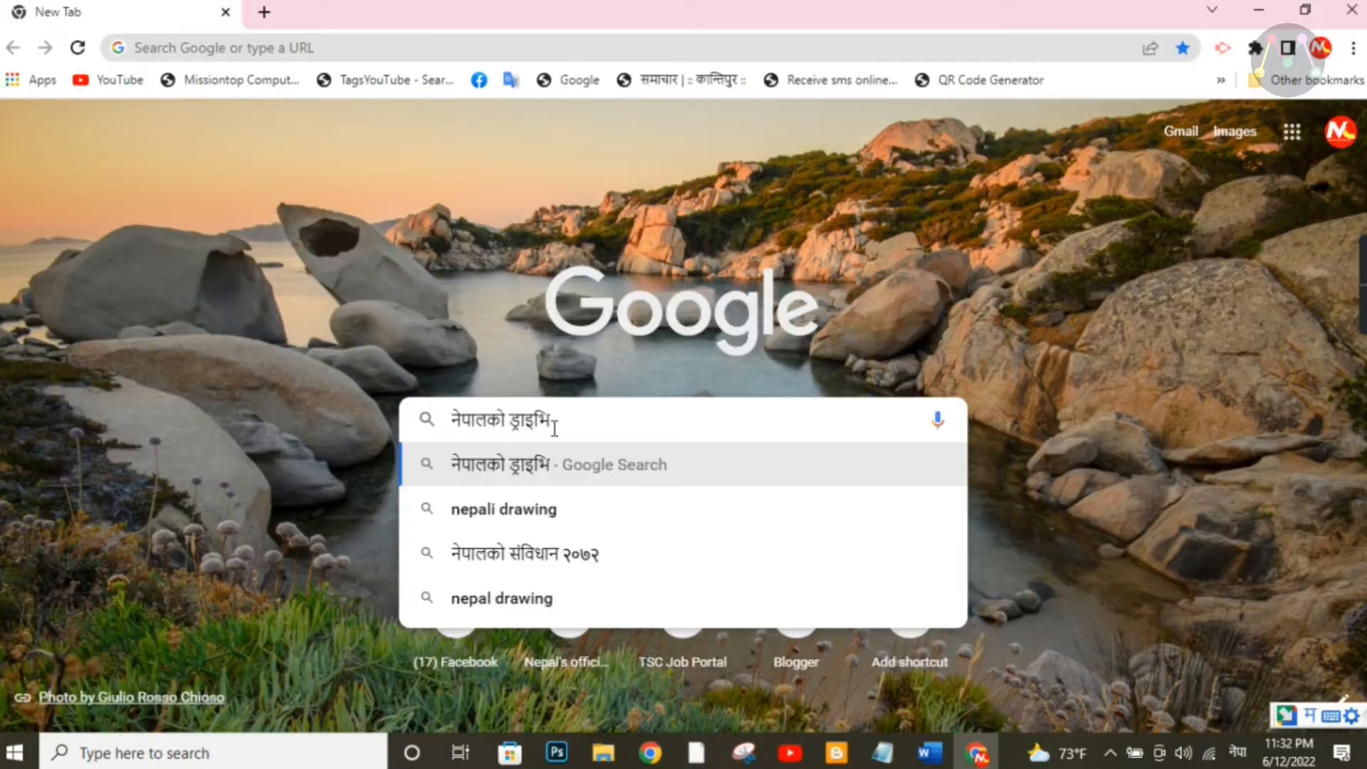
Step: Google-search 'नेपालको ड्राइभिङ लाइसेन्स' in Nepali and show the Videos results
text(nga)
key(Return)
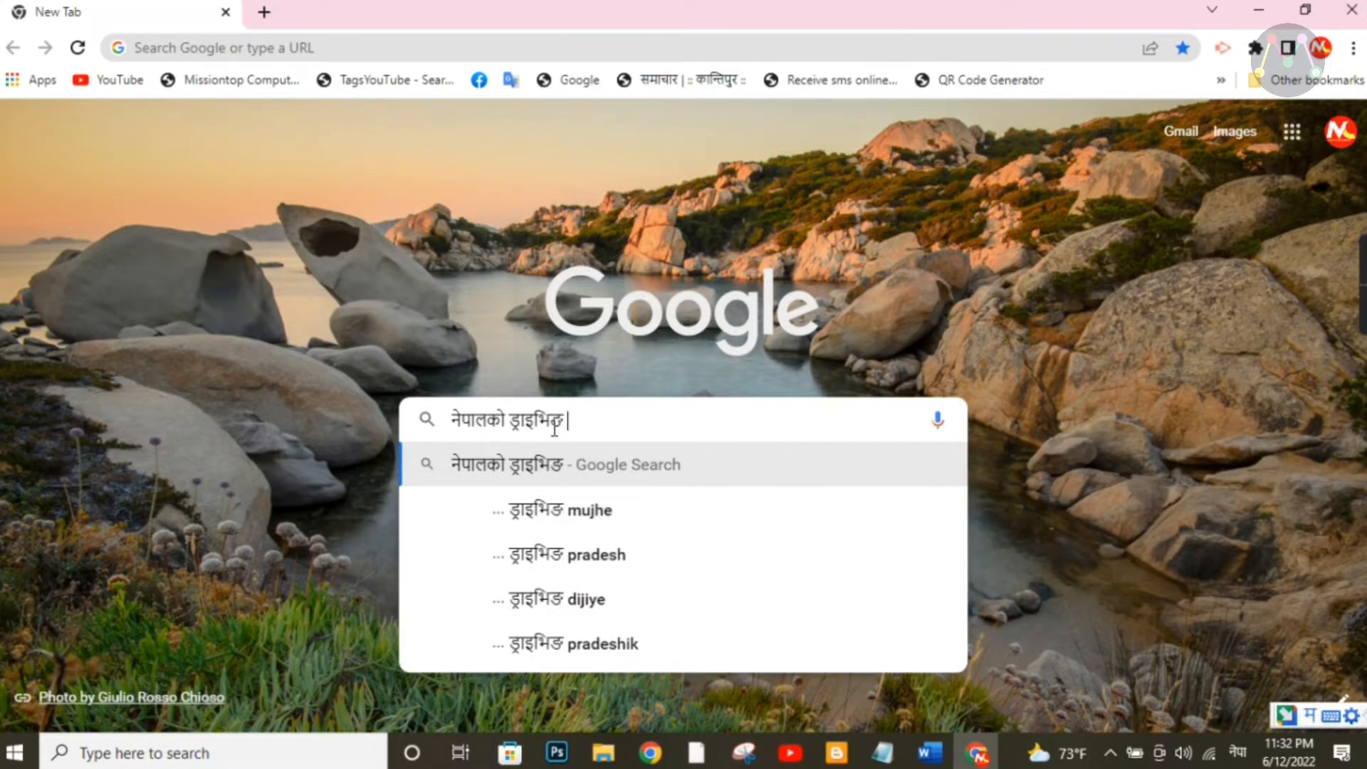
text(la)
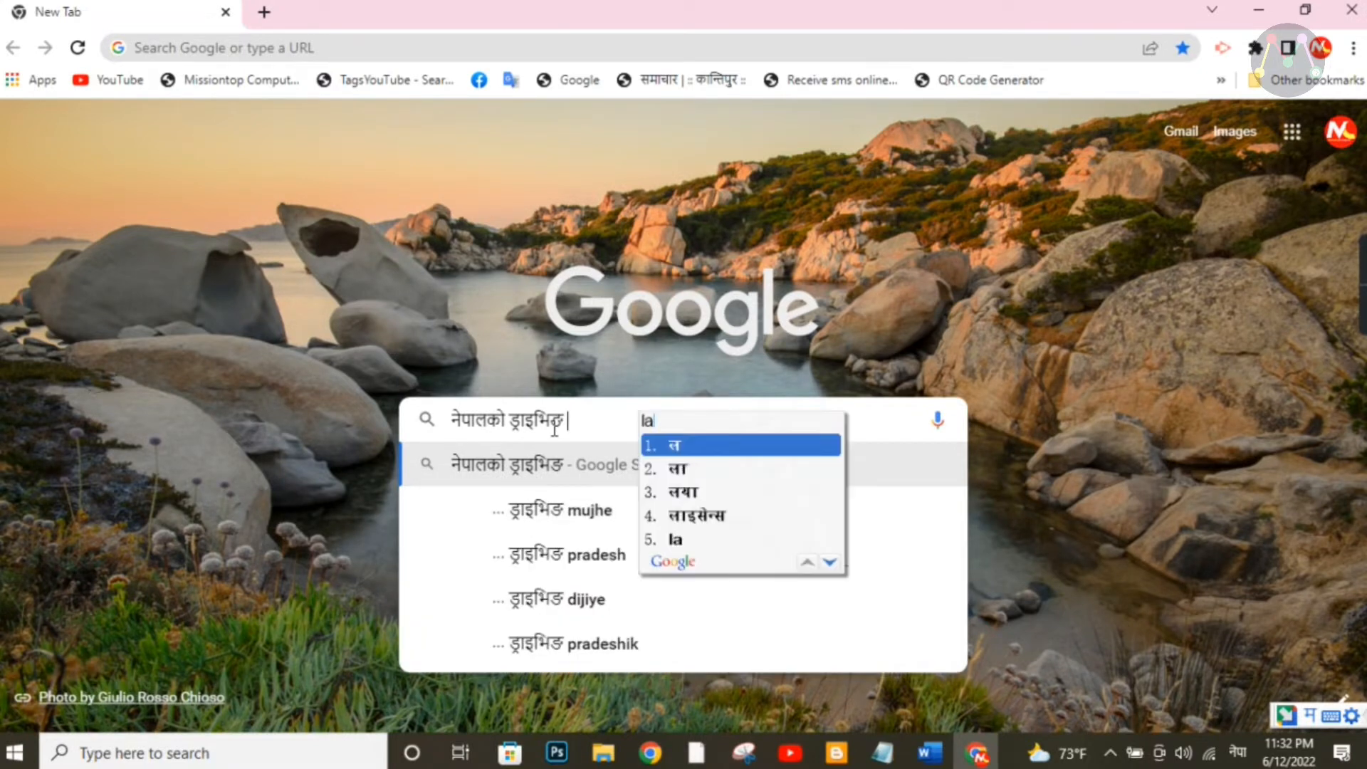
text(isens)
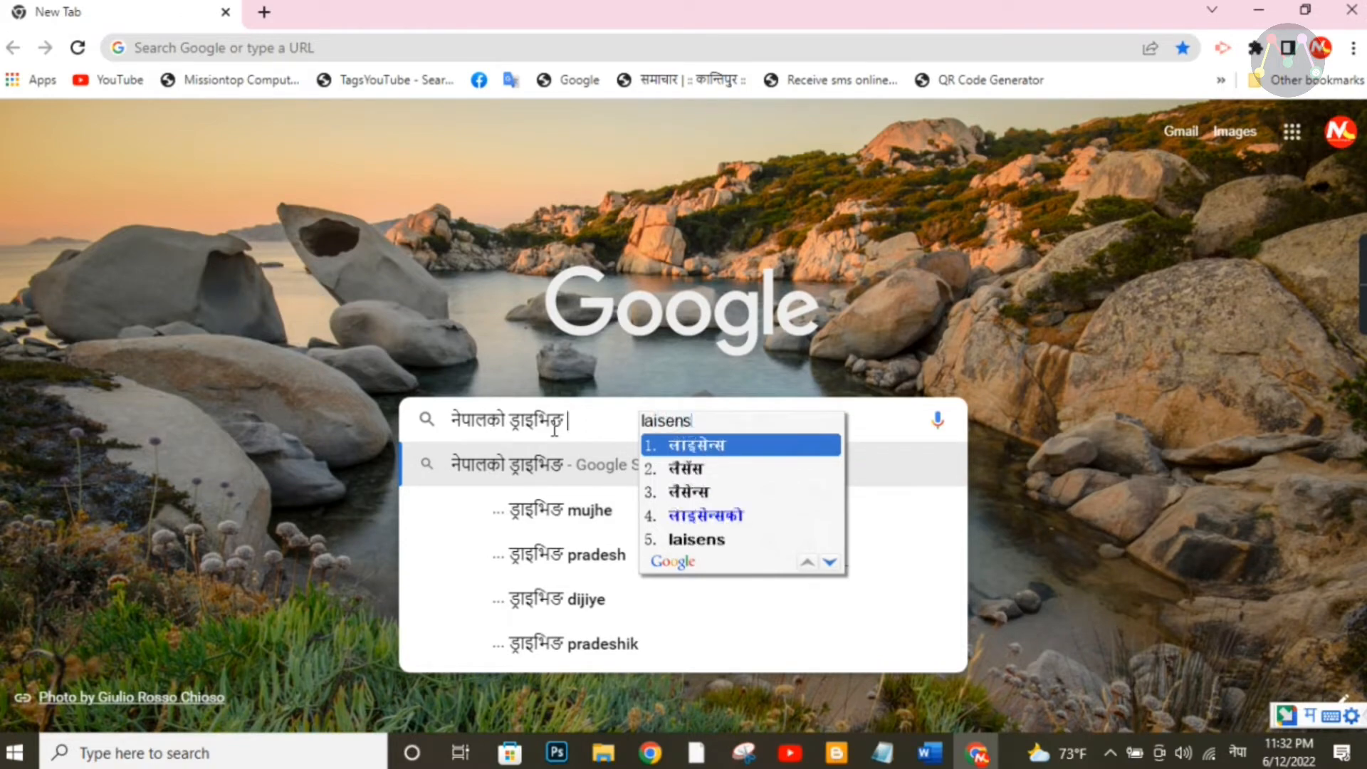
key(space)
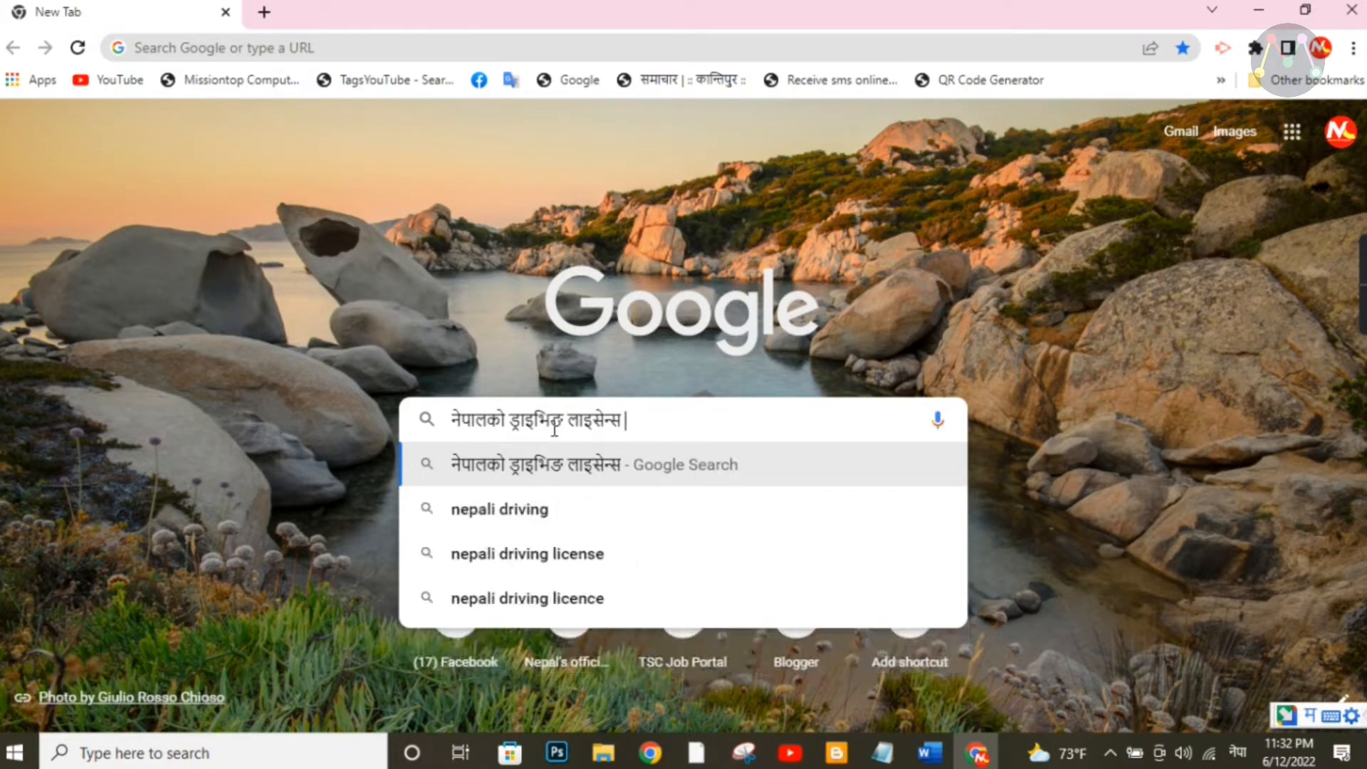
key(Return)
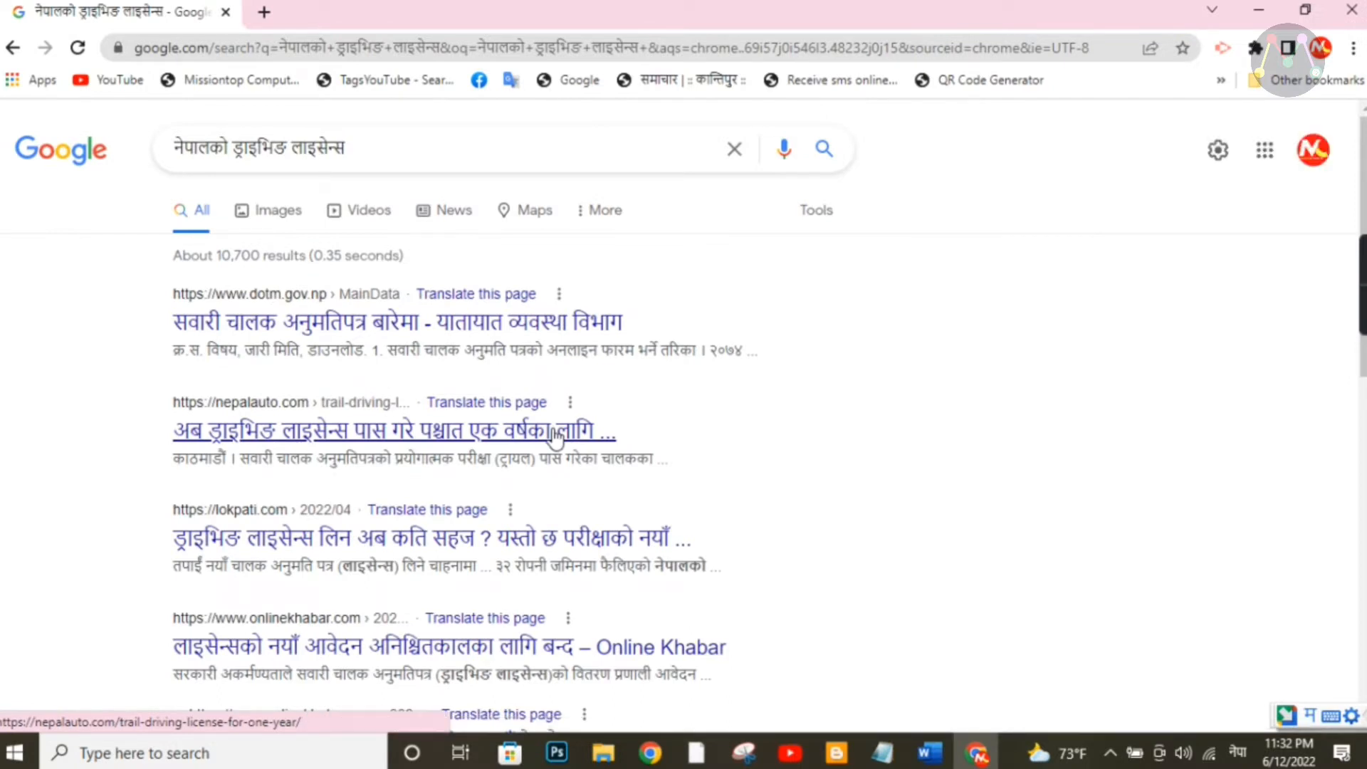
click(369, 219)
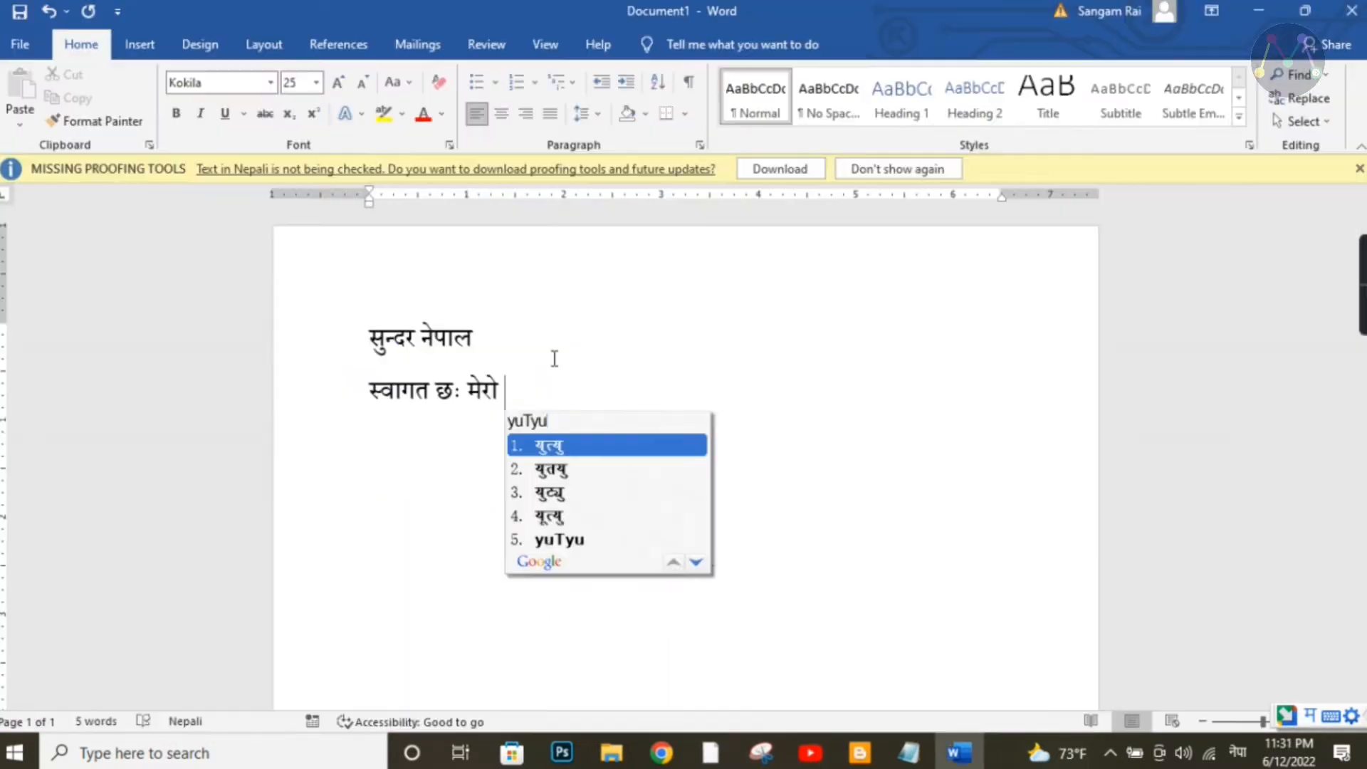
Step: Finish the Word line with 'युट्युब च्यानल मा.' by choosing Nepali suggestions
text(b)
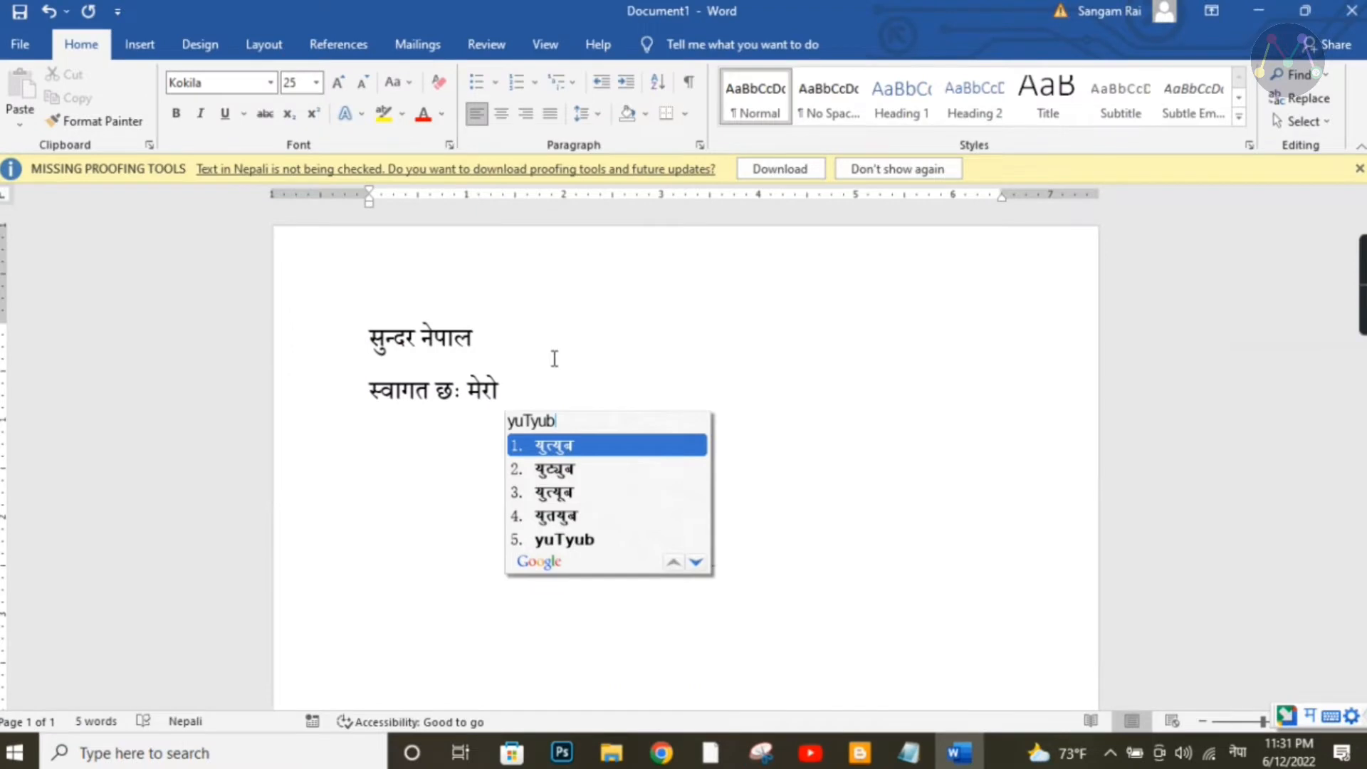
key(Down)
key(Down)
key(Up)
key(space)
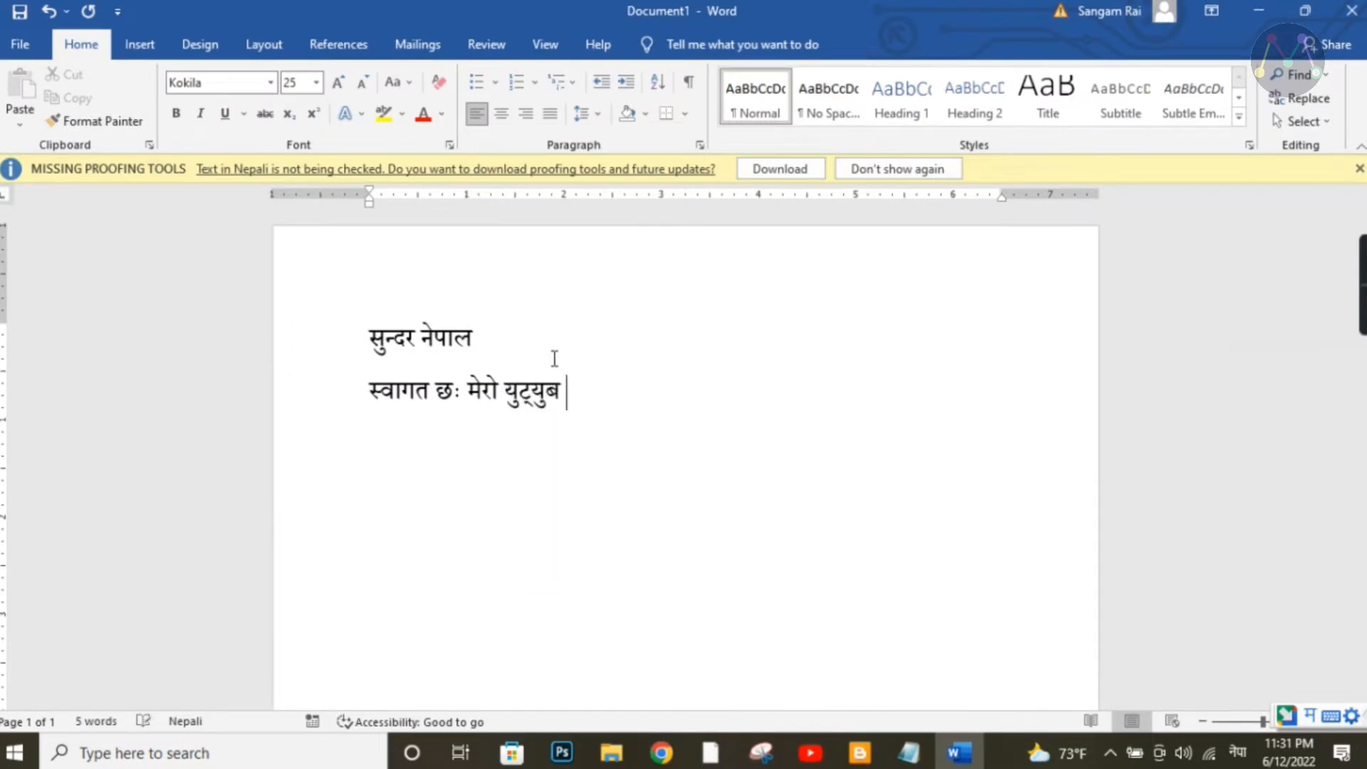
text(chyanal)
key(space)
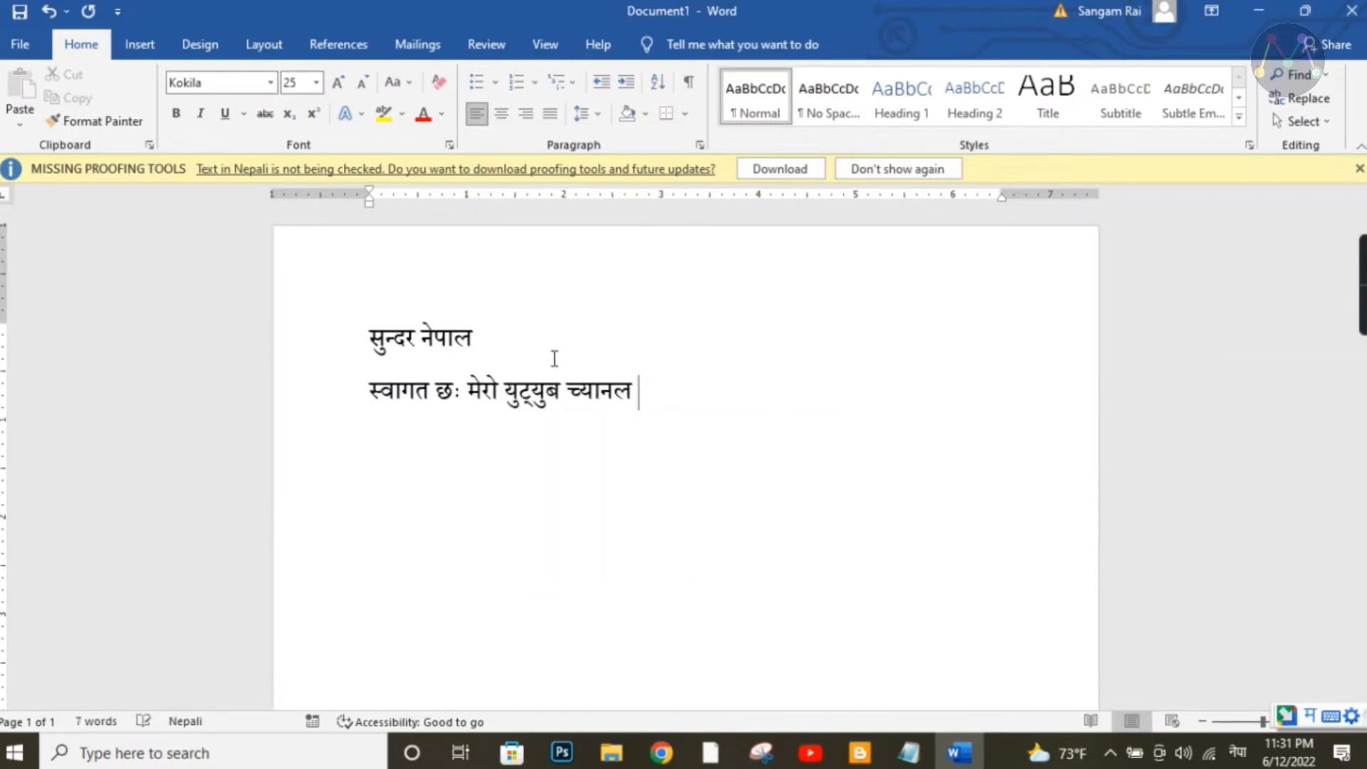
text(ma)
key(space)
text(.)
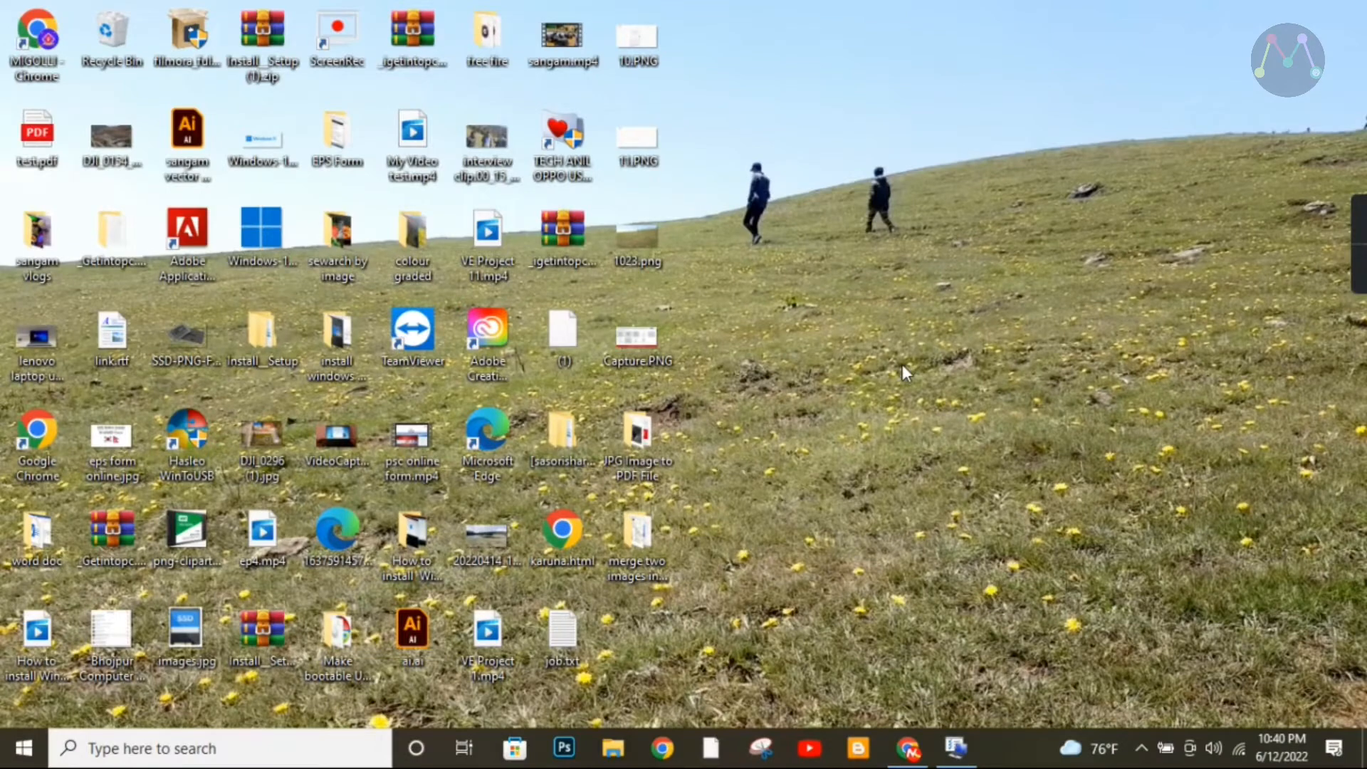
Step: Launch Chrome and go to imagination1m.blogspot.com
click(909, 749)
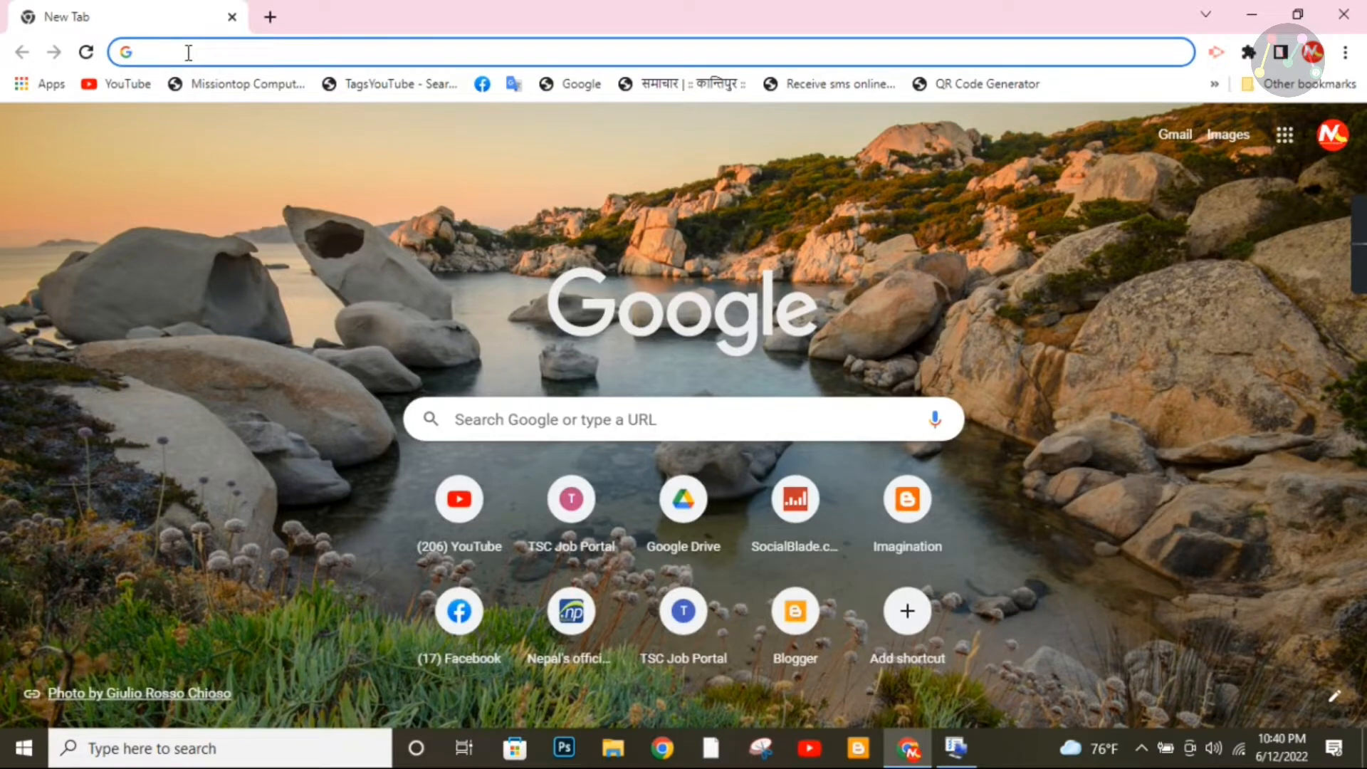
text(imaginat)
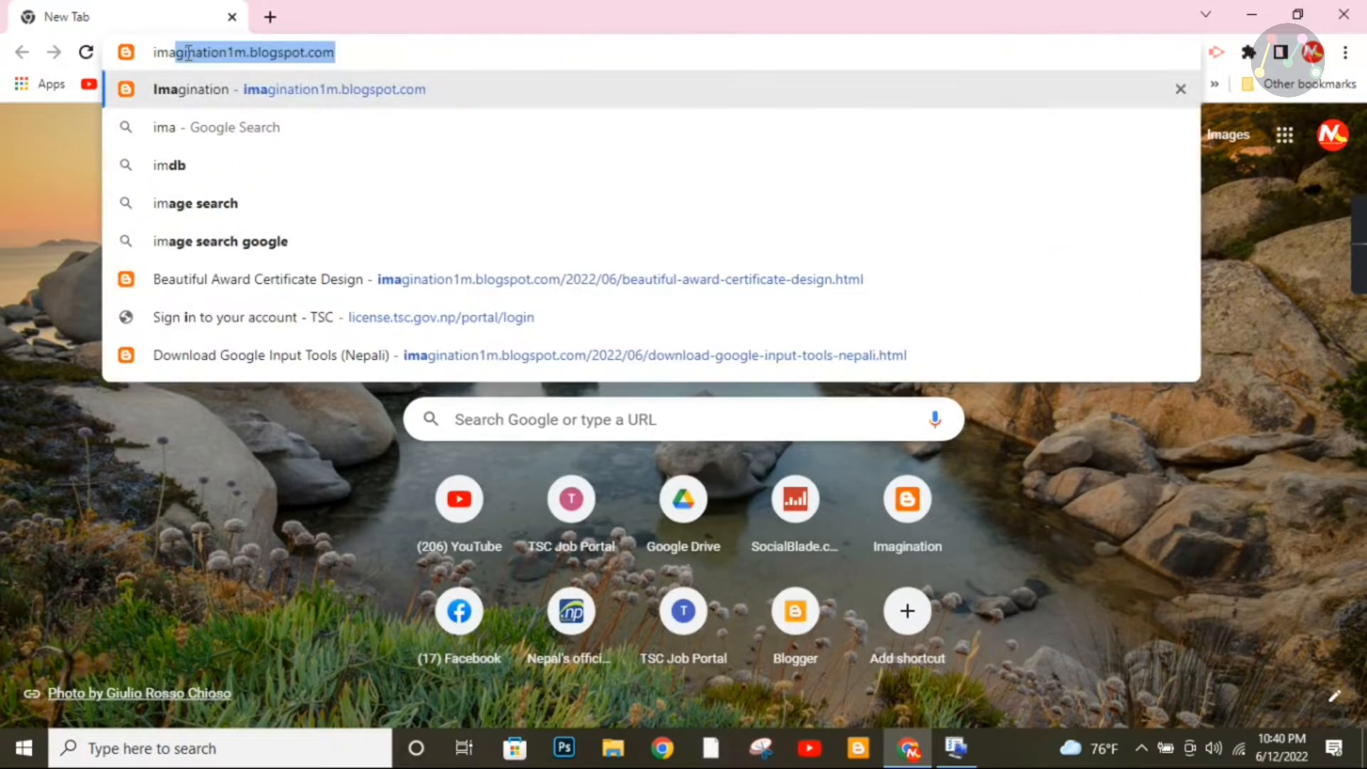
text(ion1m.blogs)
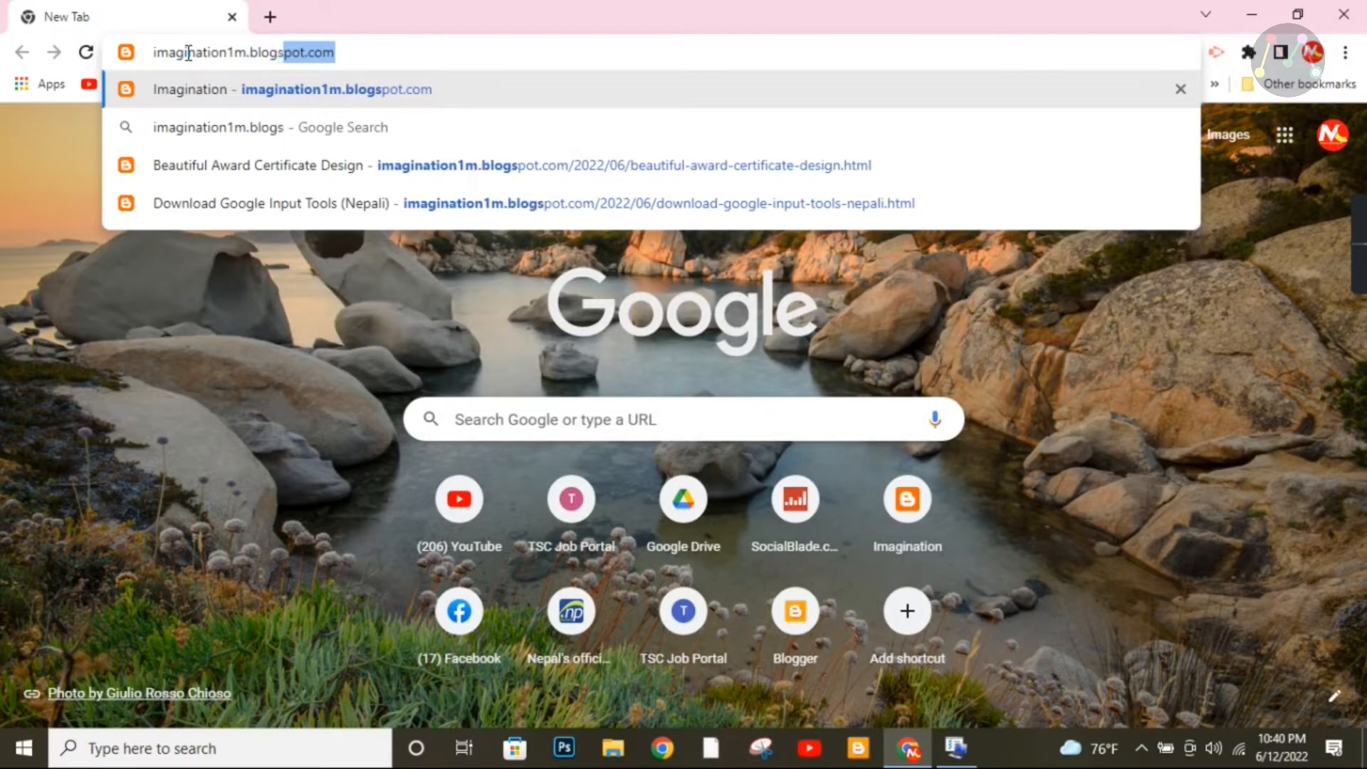
key(Return)
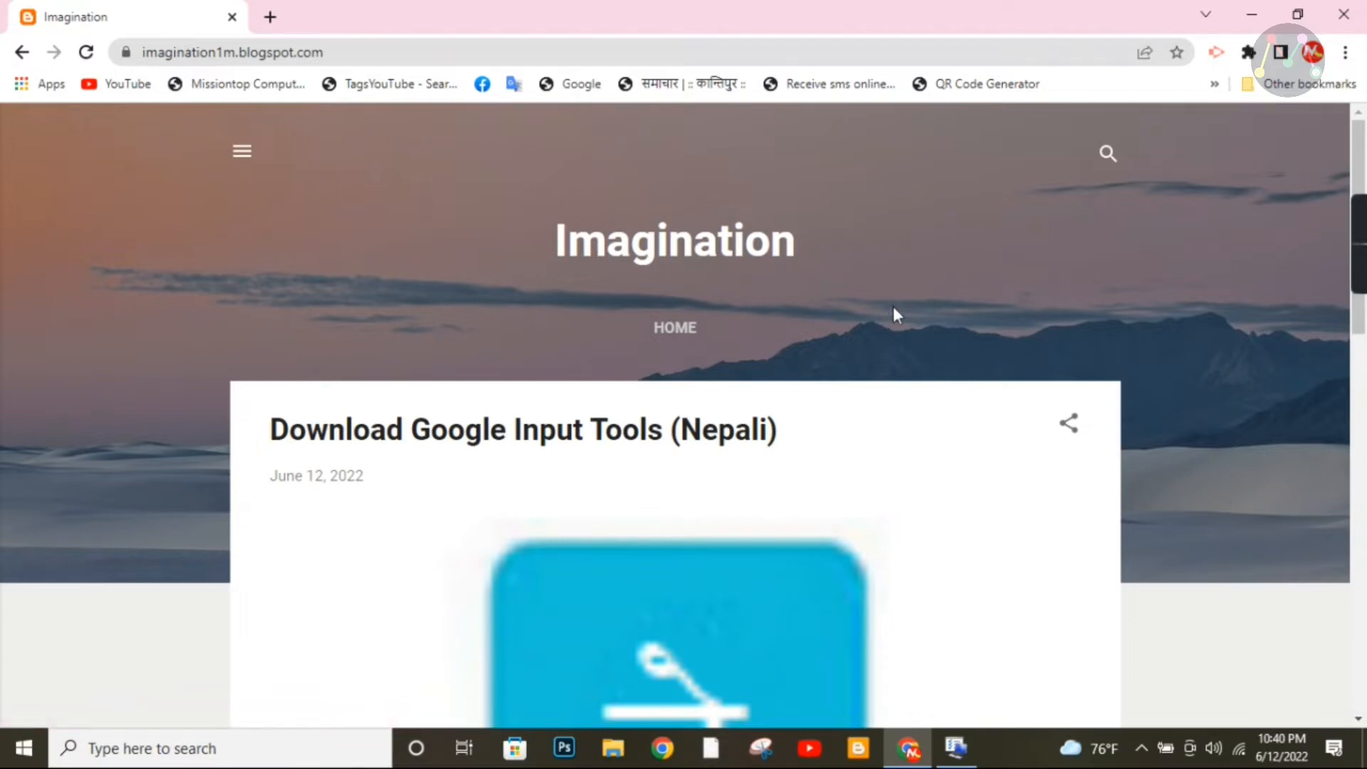
Step: Open the full 'Download Google Input Tools (Nepali)' post via READ MORE and locate its Download link
scroll(893, 306, down, 7)
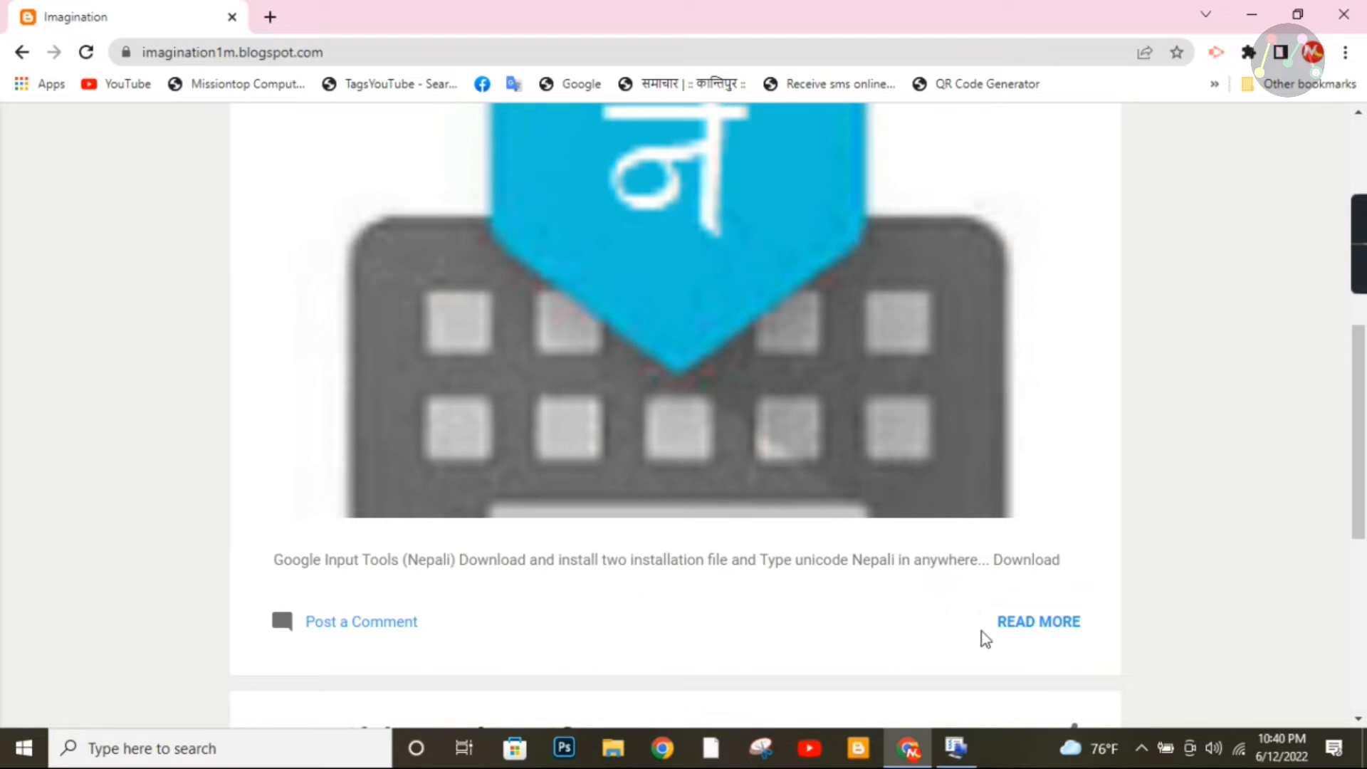
click(1047, 626)
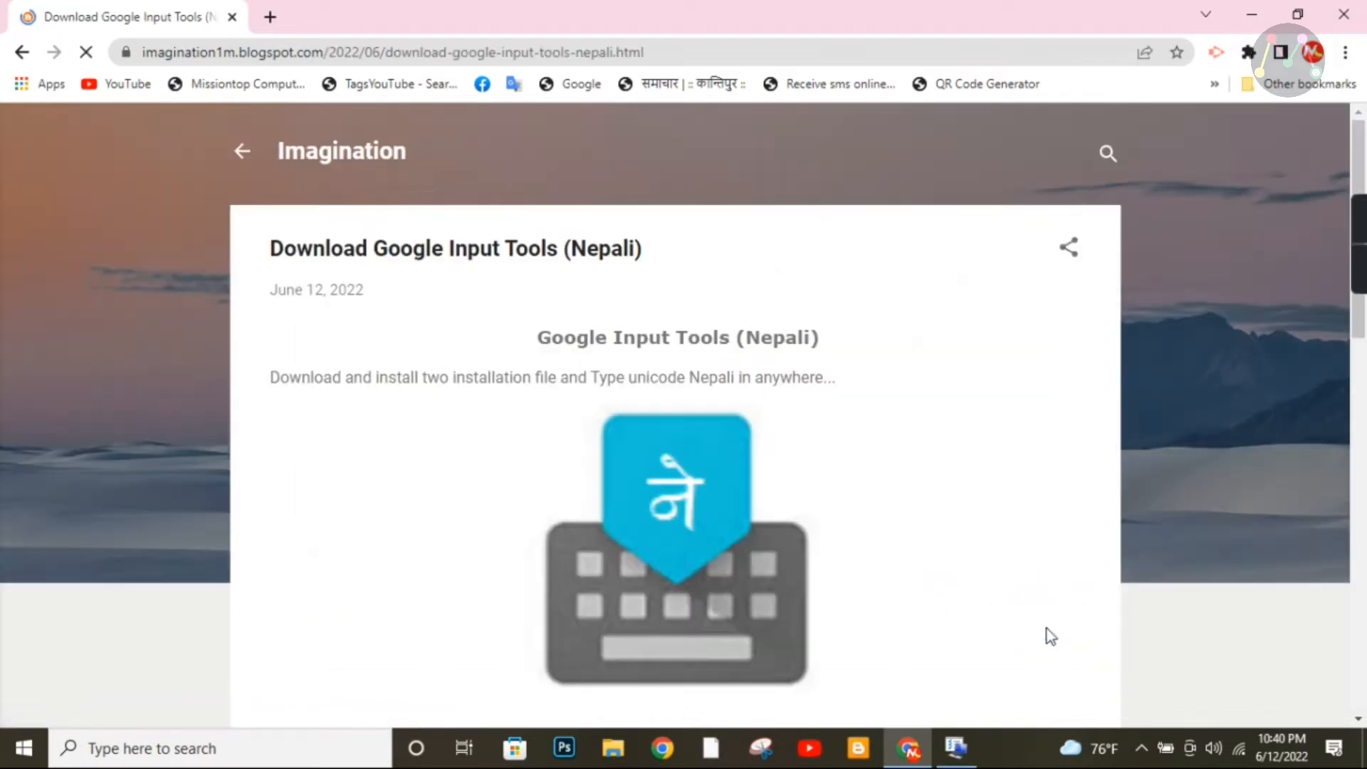
scroll(964, 403, down, 4)
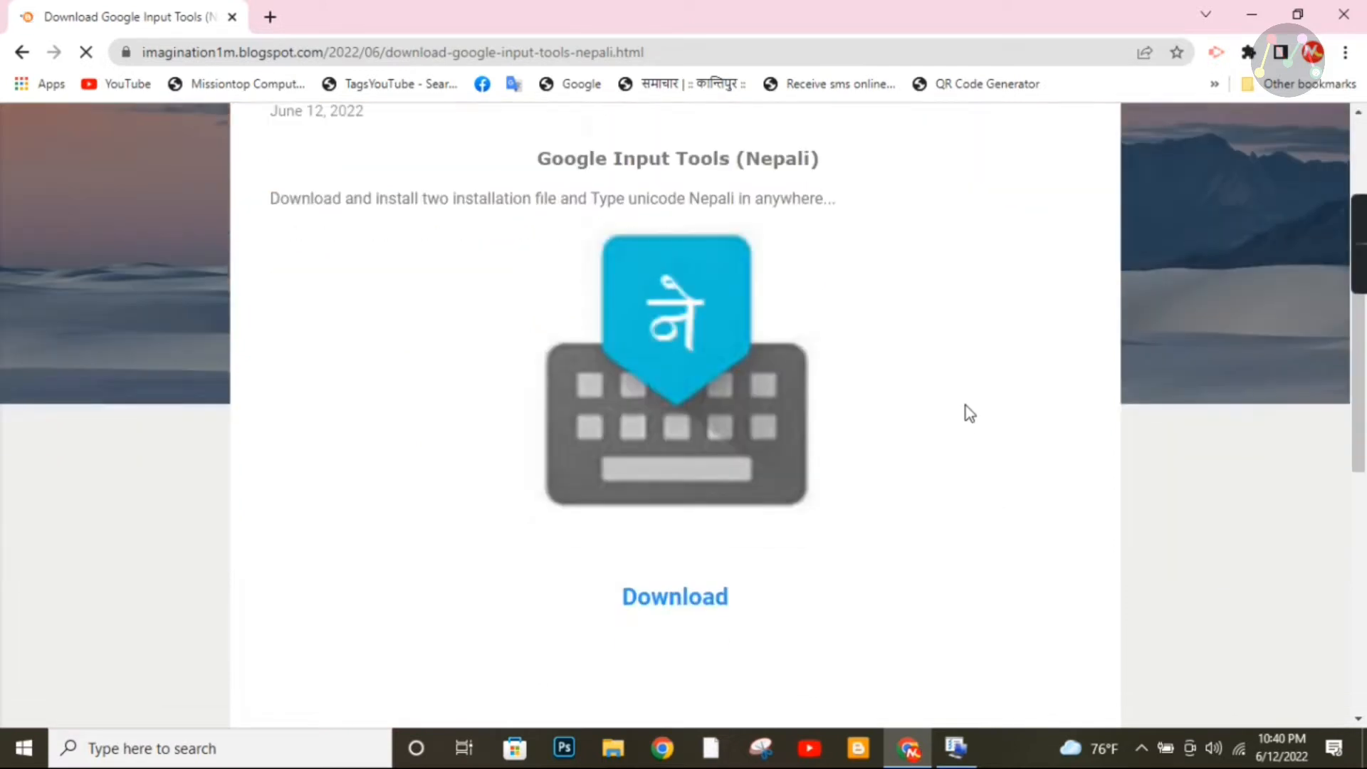
scroll(967, 409, up, 1)
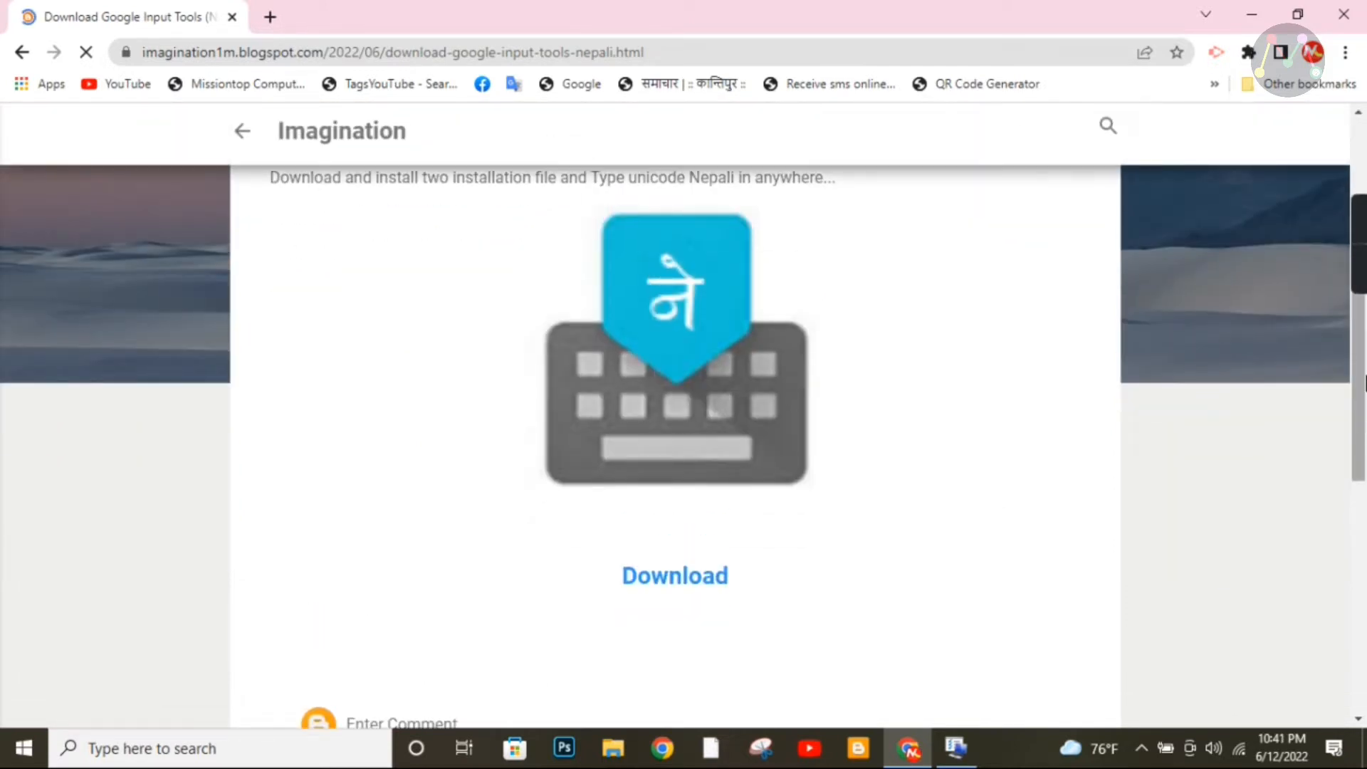
click(679, 585)
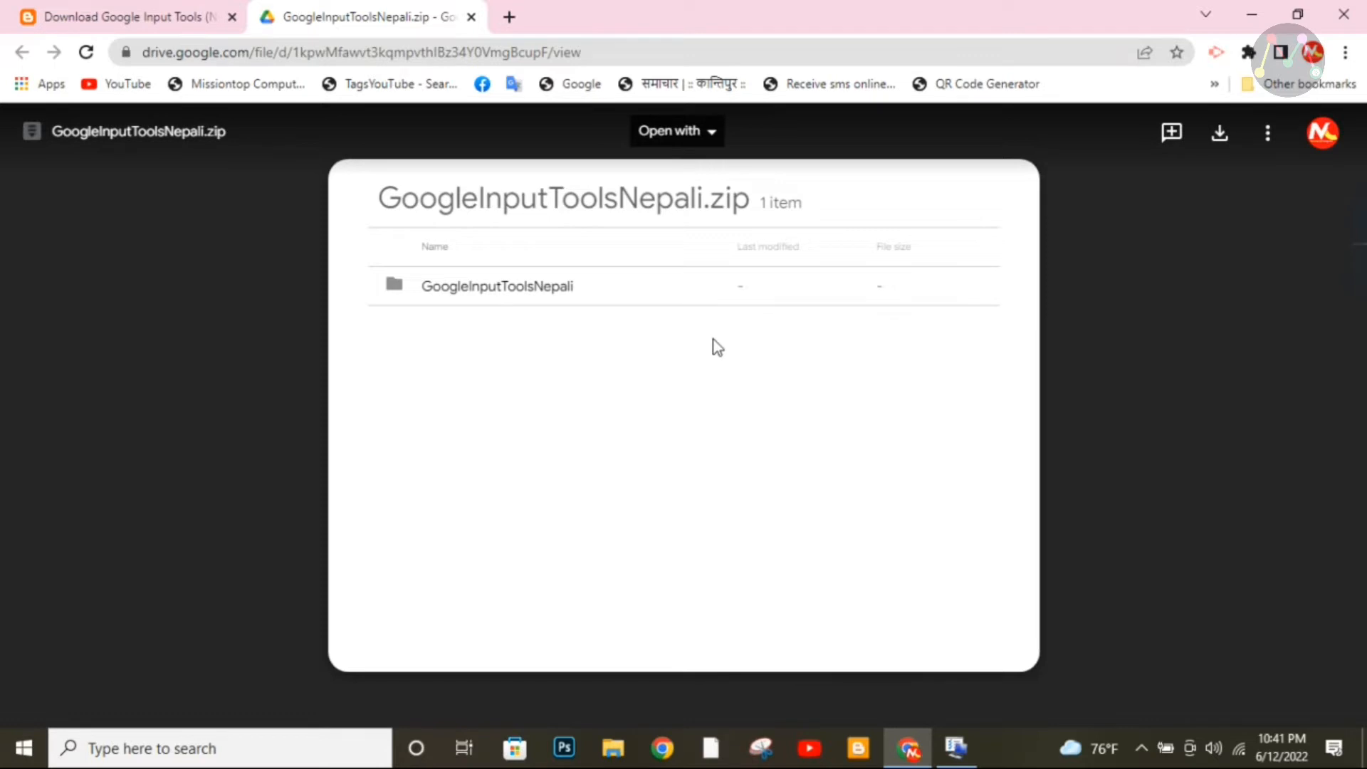
click(171, 14)
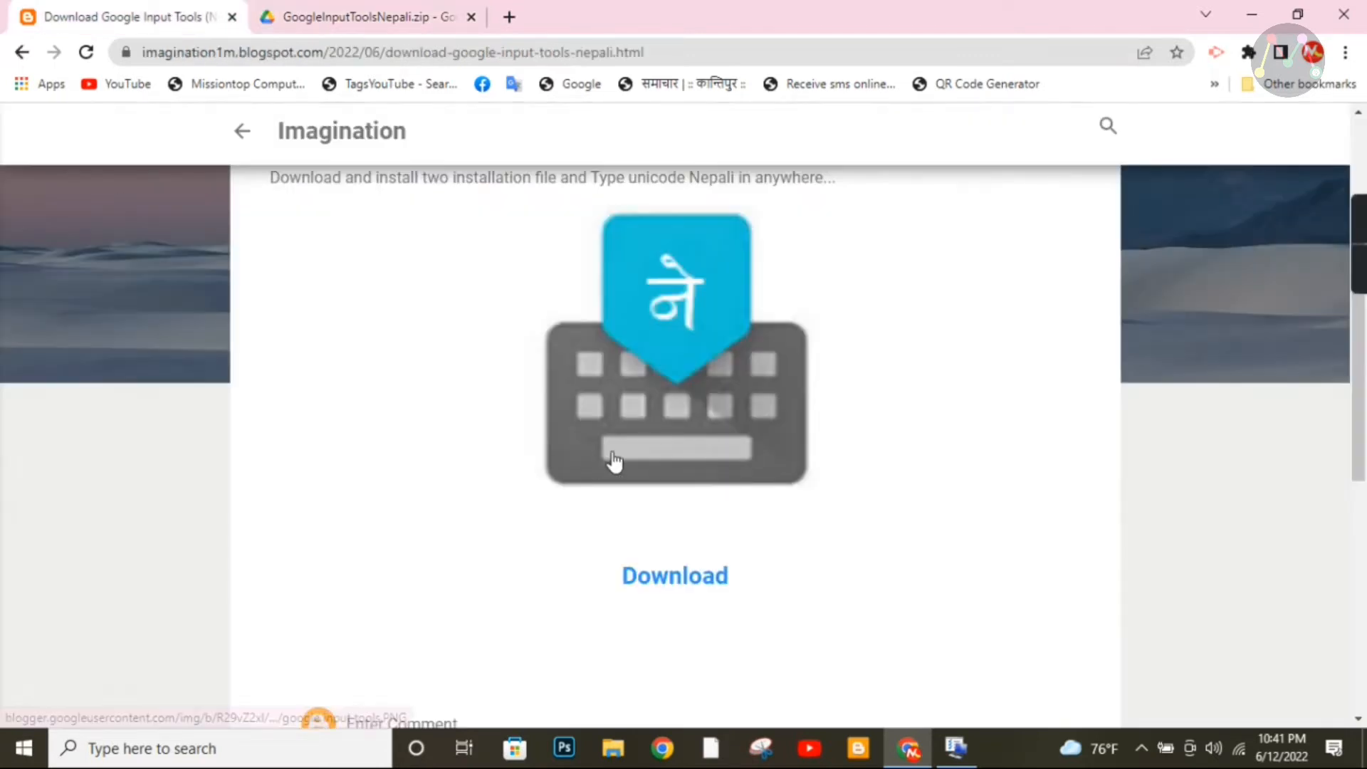
scroll(614, 462, up, 2)
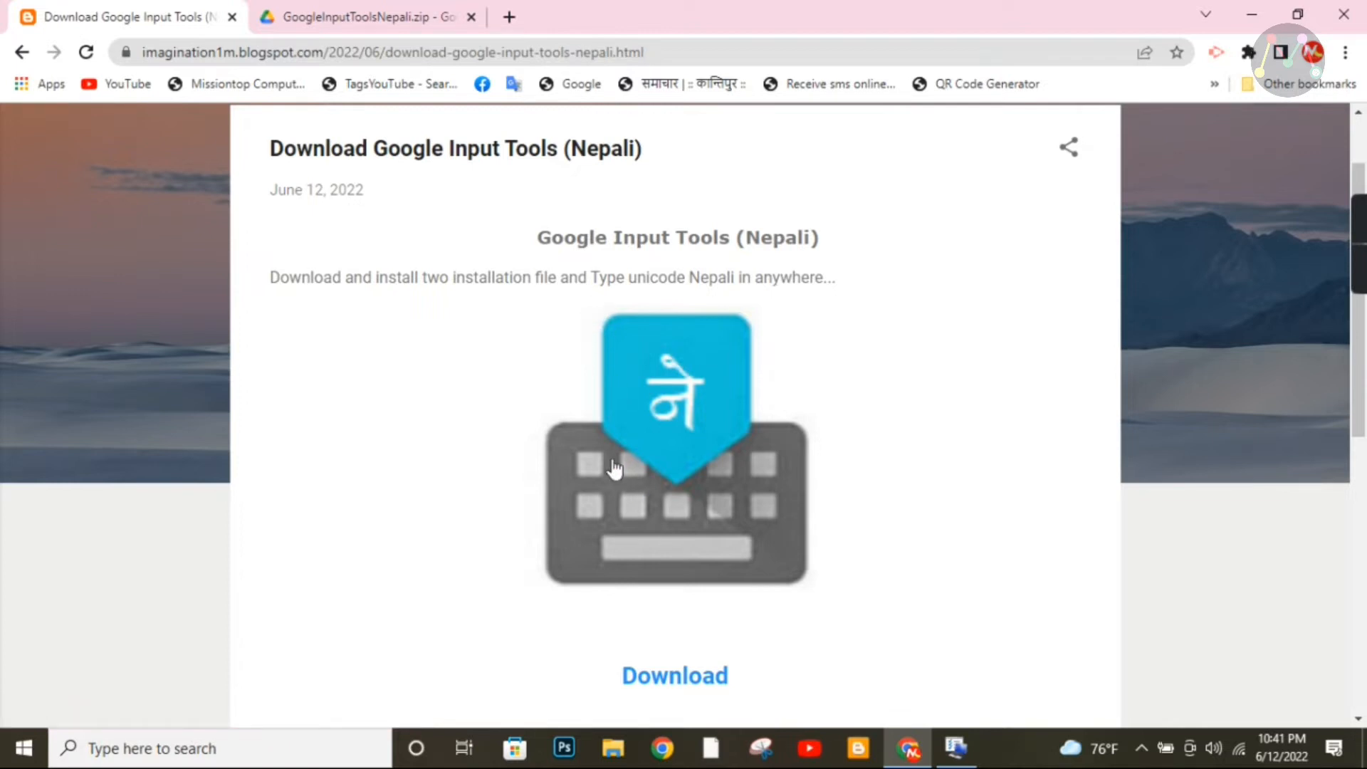
click(366, 20)
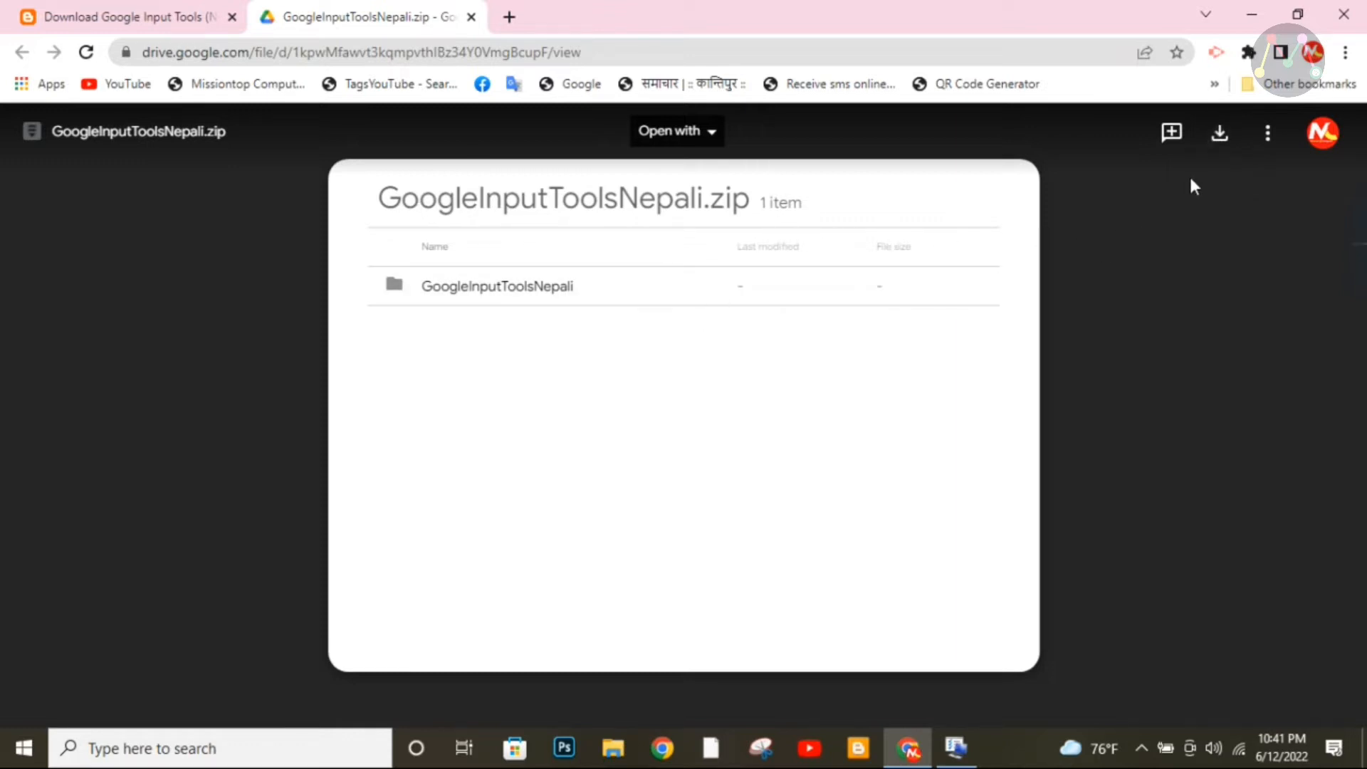
Step: Start downloading GoogleInputToolsNepali.zip and point the Save As dialog to the Desktop
click(1227, 145)
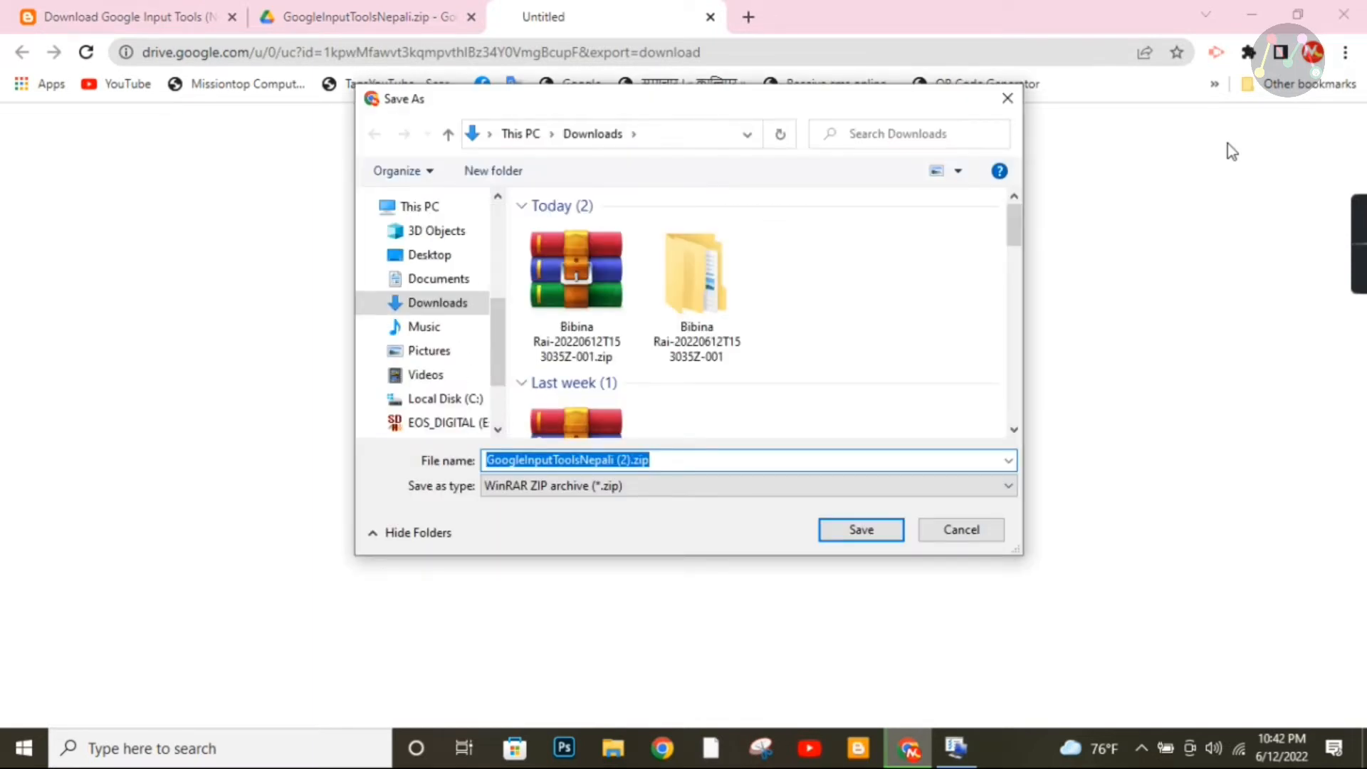
mouse_move(626, 107)
mouse_down()
mouse_move(648, 114)
mouse_move(616, 119)
mouse_up()
drag(481, 123, 475, 155)
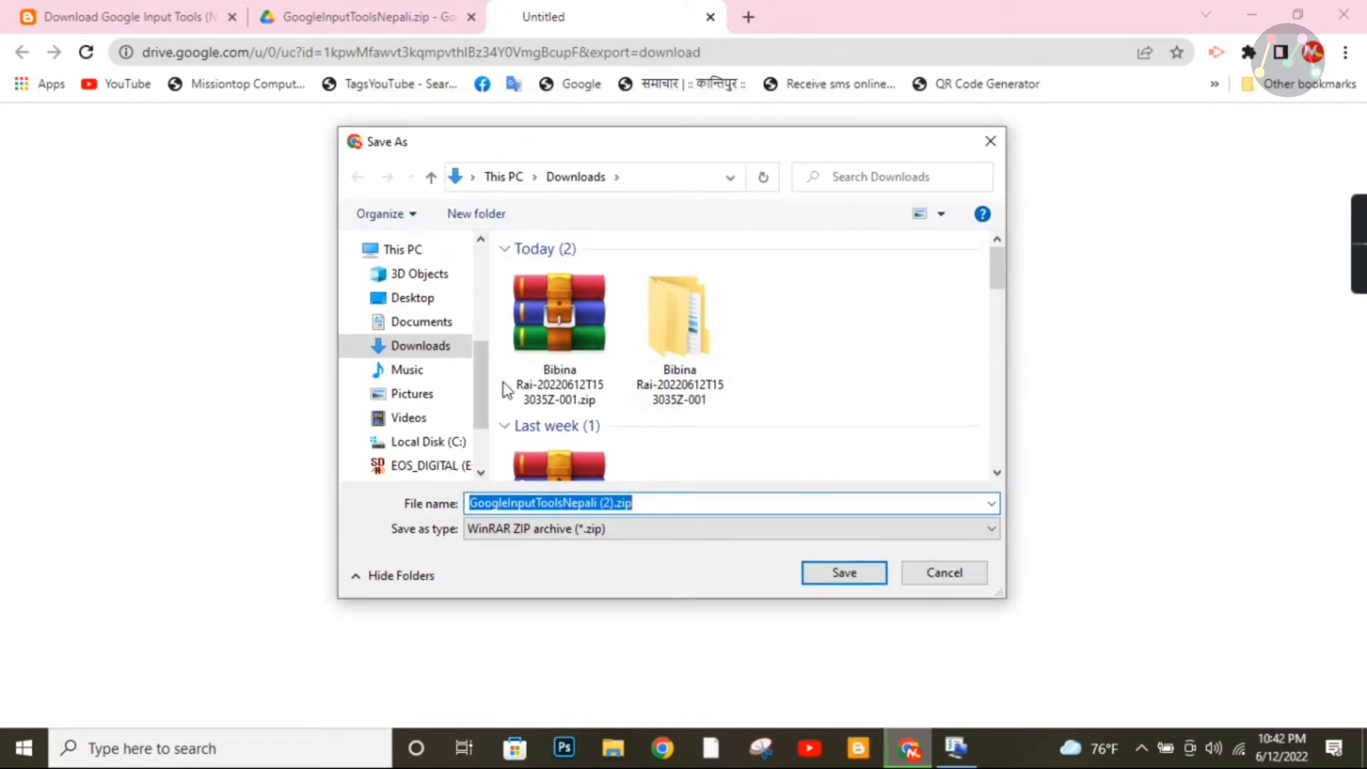
click(413, 299)
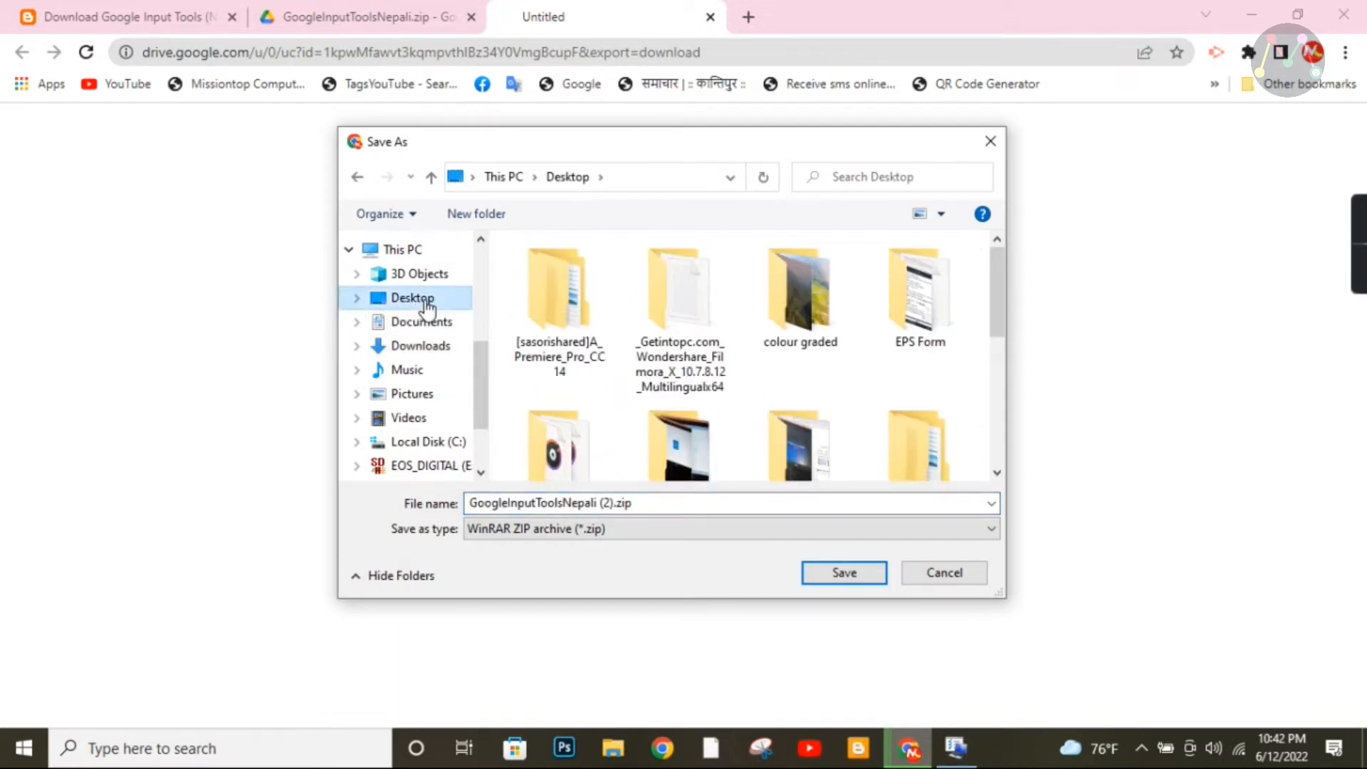
Step: Create a Desktop folder 'Google Nepali Input Tools' and save the zip into it
click(486, 215)
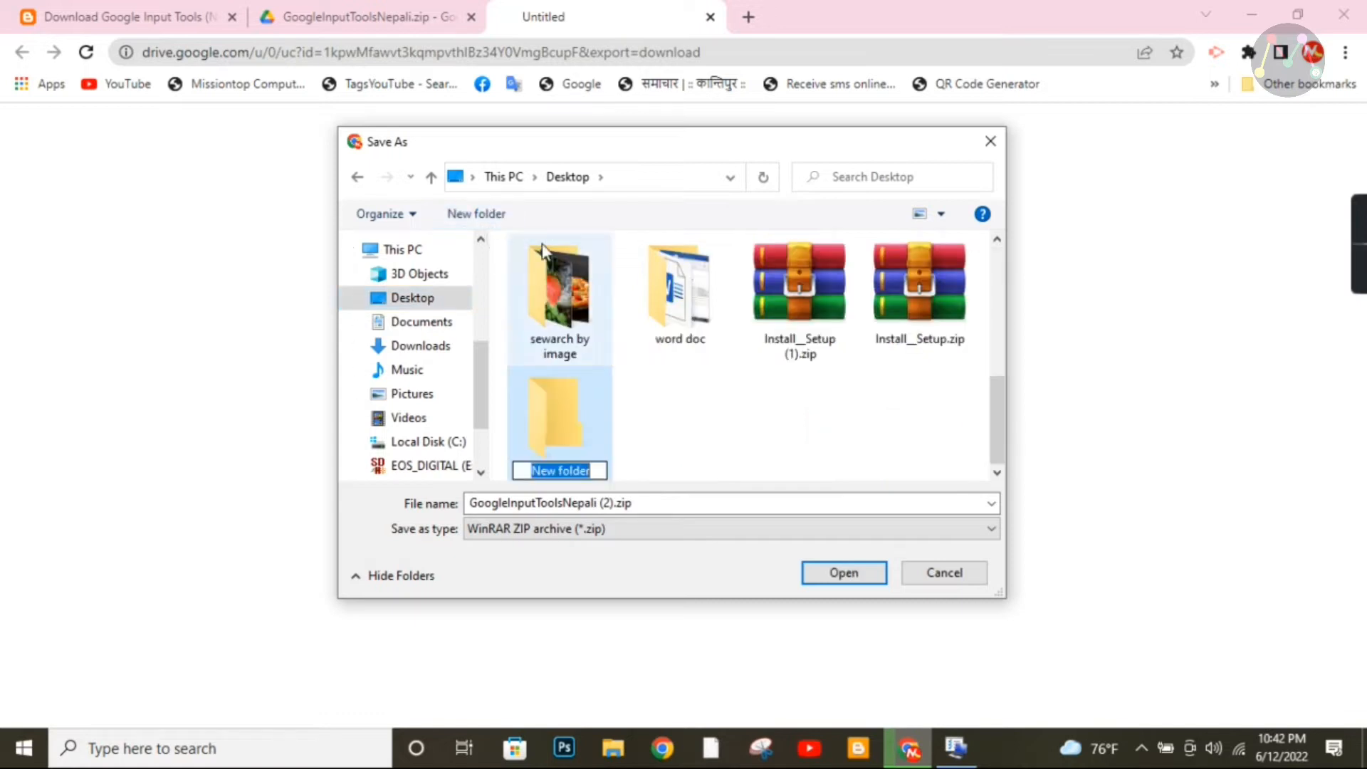
key(BackSpace)
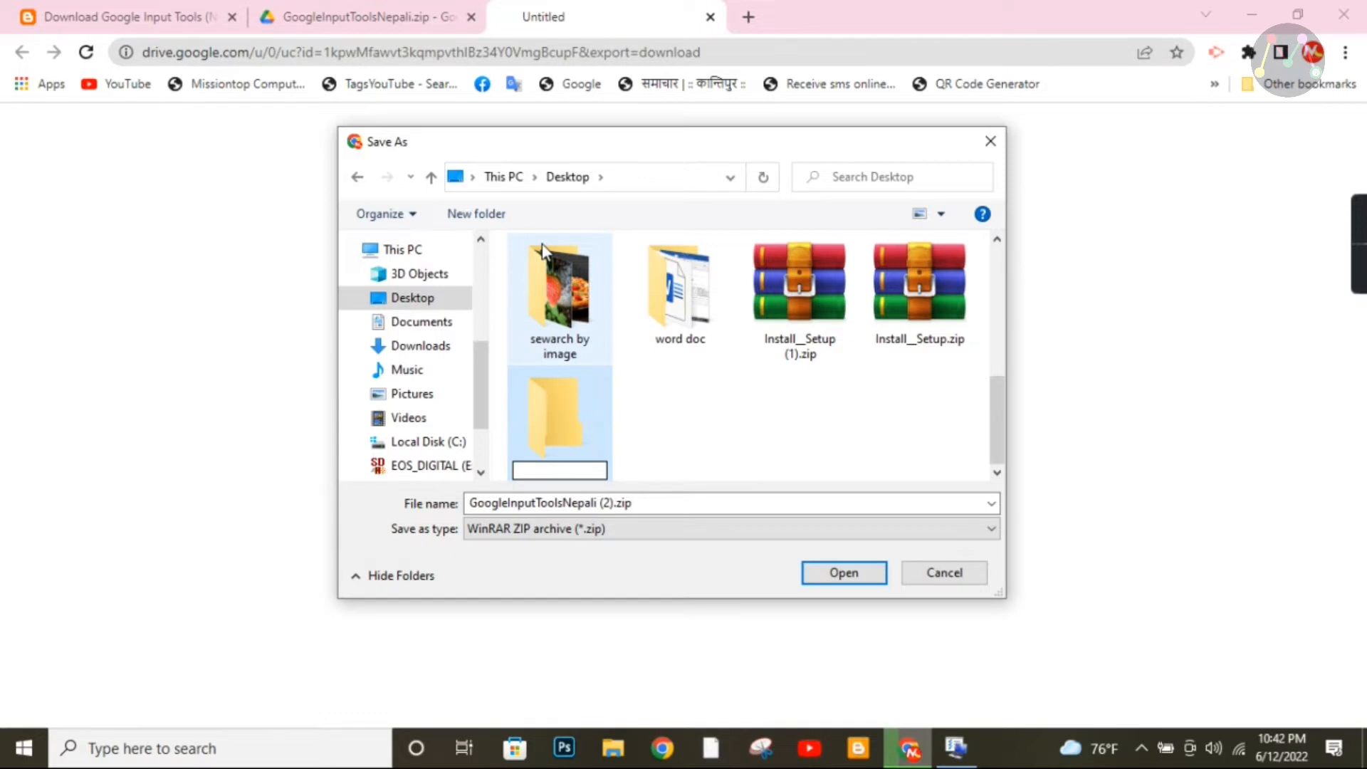
text(Google Nepali In)
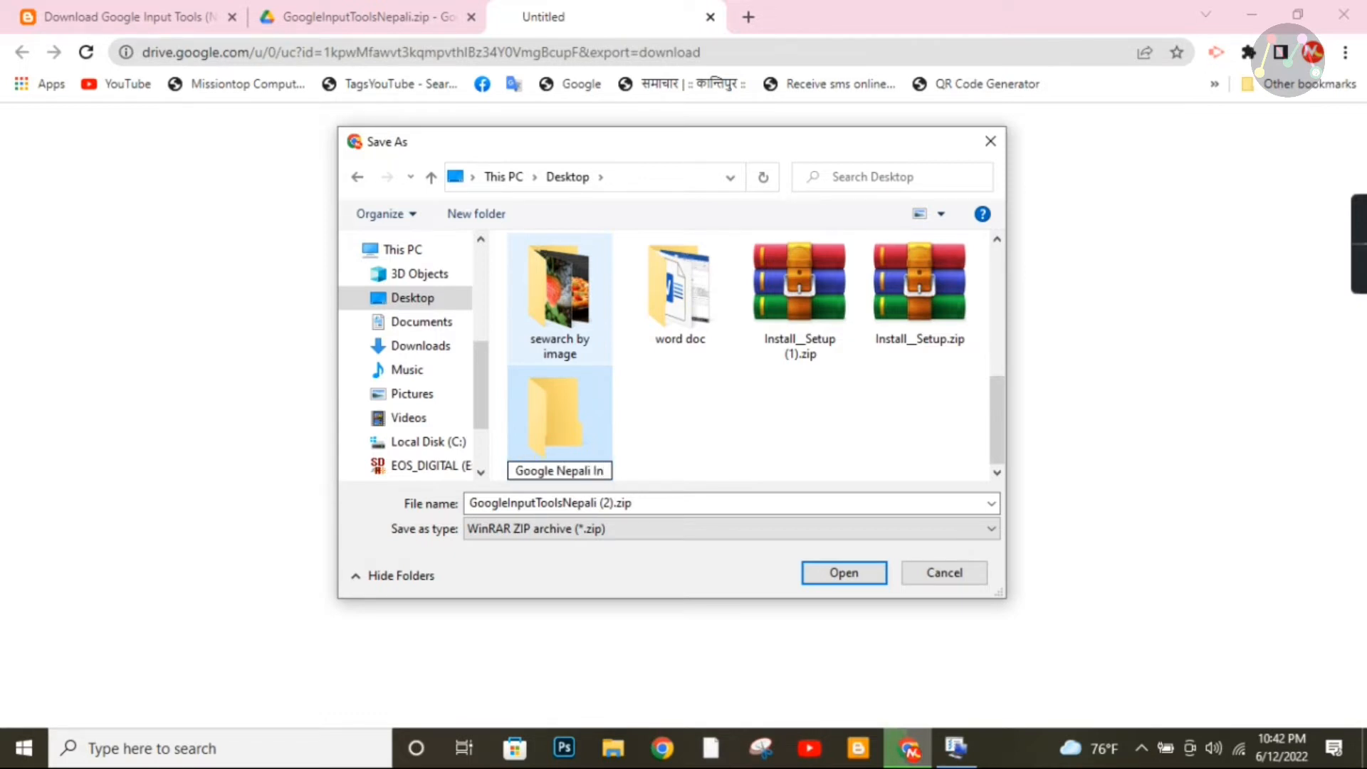
text(put Tools)
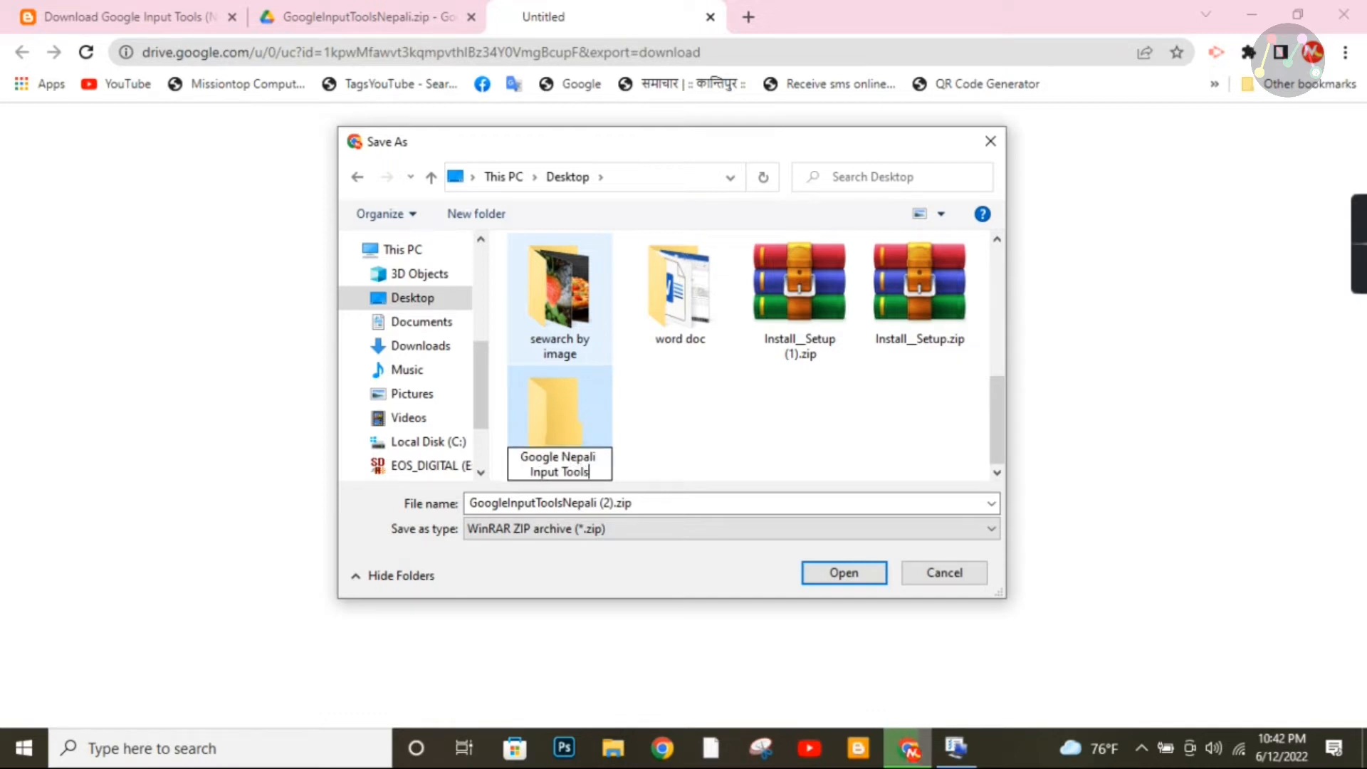
key(Return)
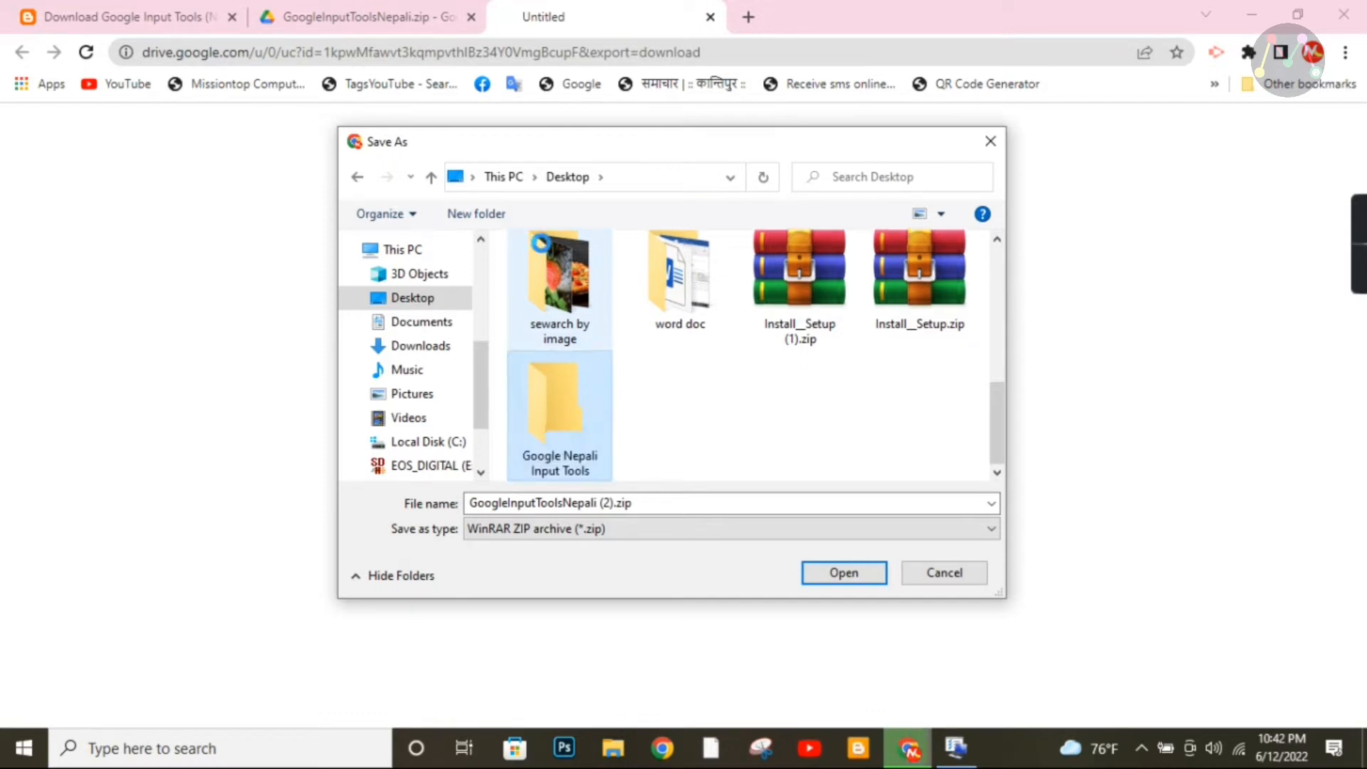
key(Return)
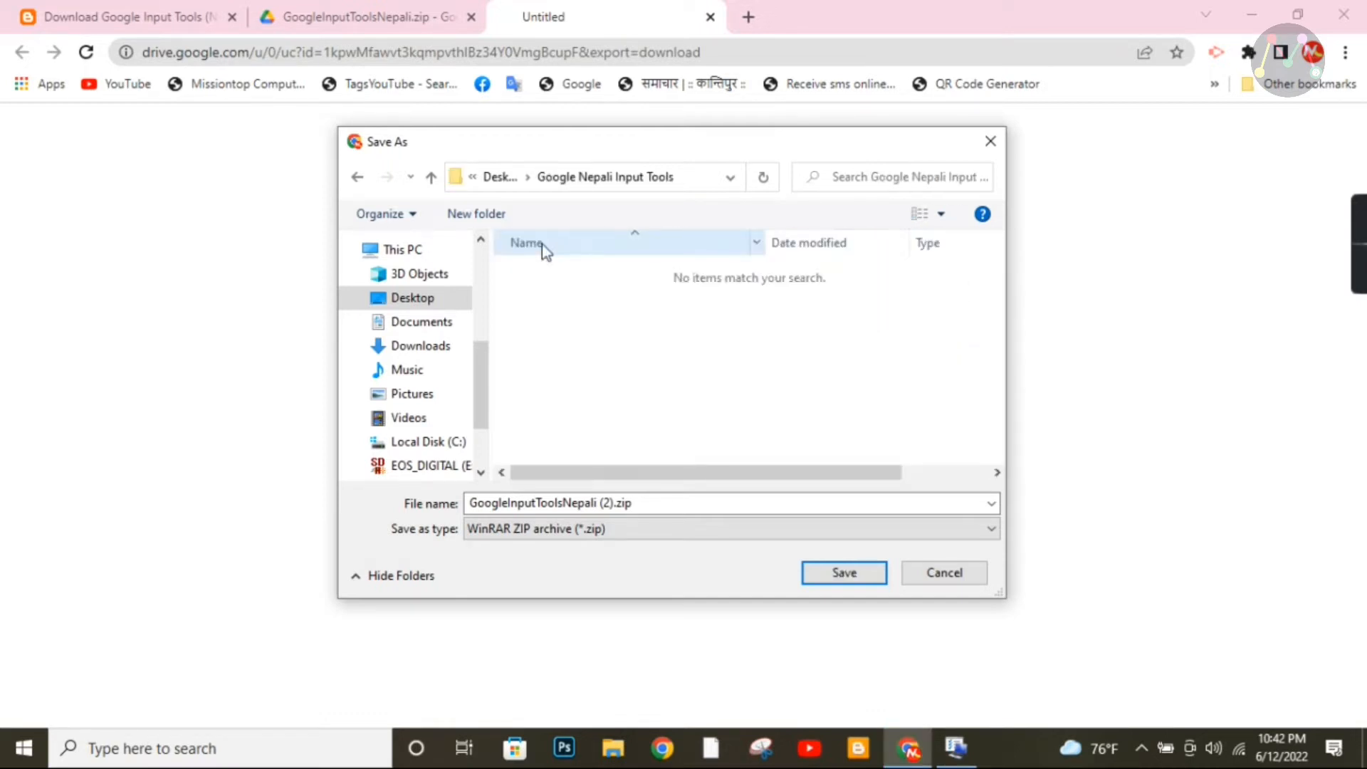
click(860, 577)
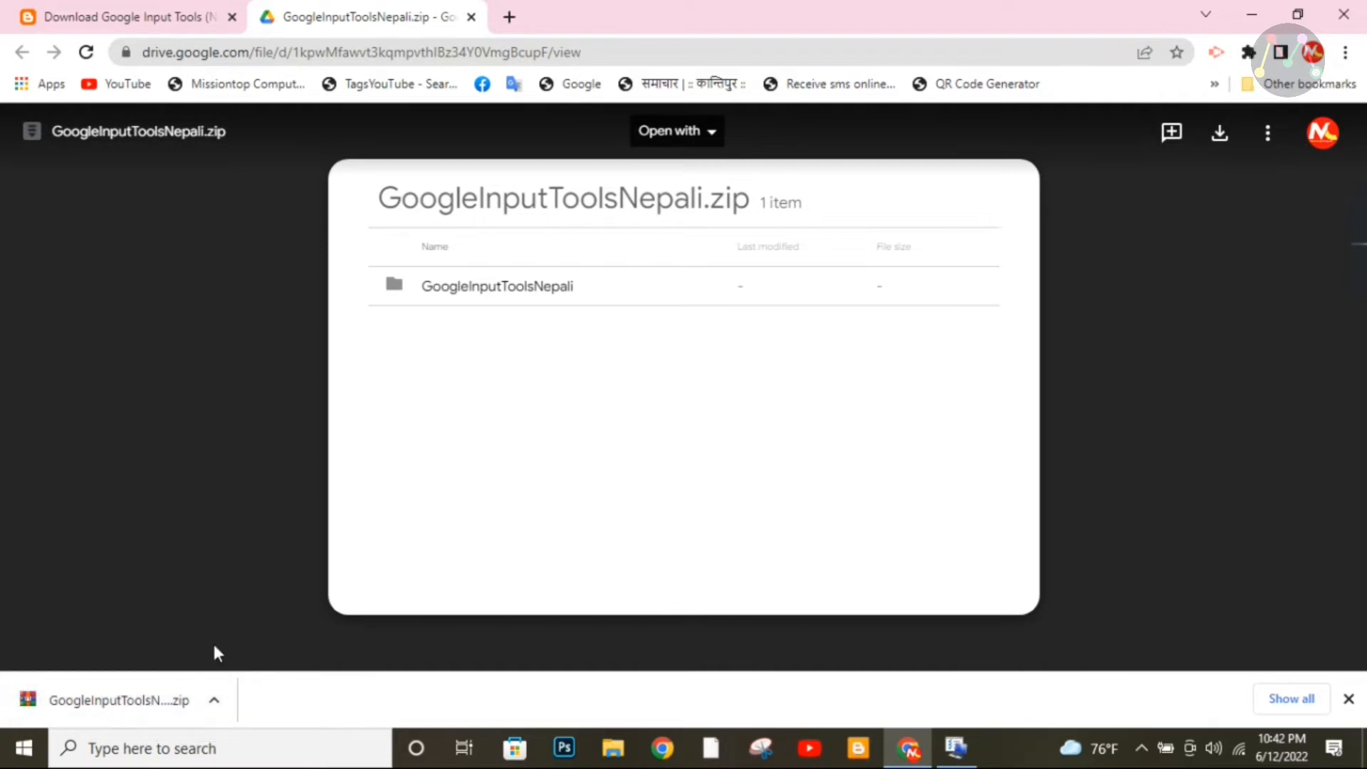
Step: Reveal the downloaded zip in File Explorer with the download's Show in folder option
click(214, 701)
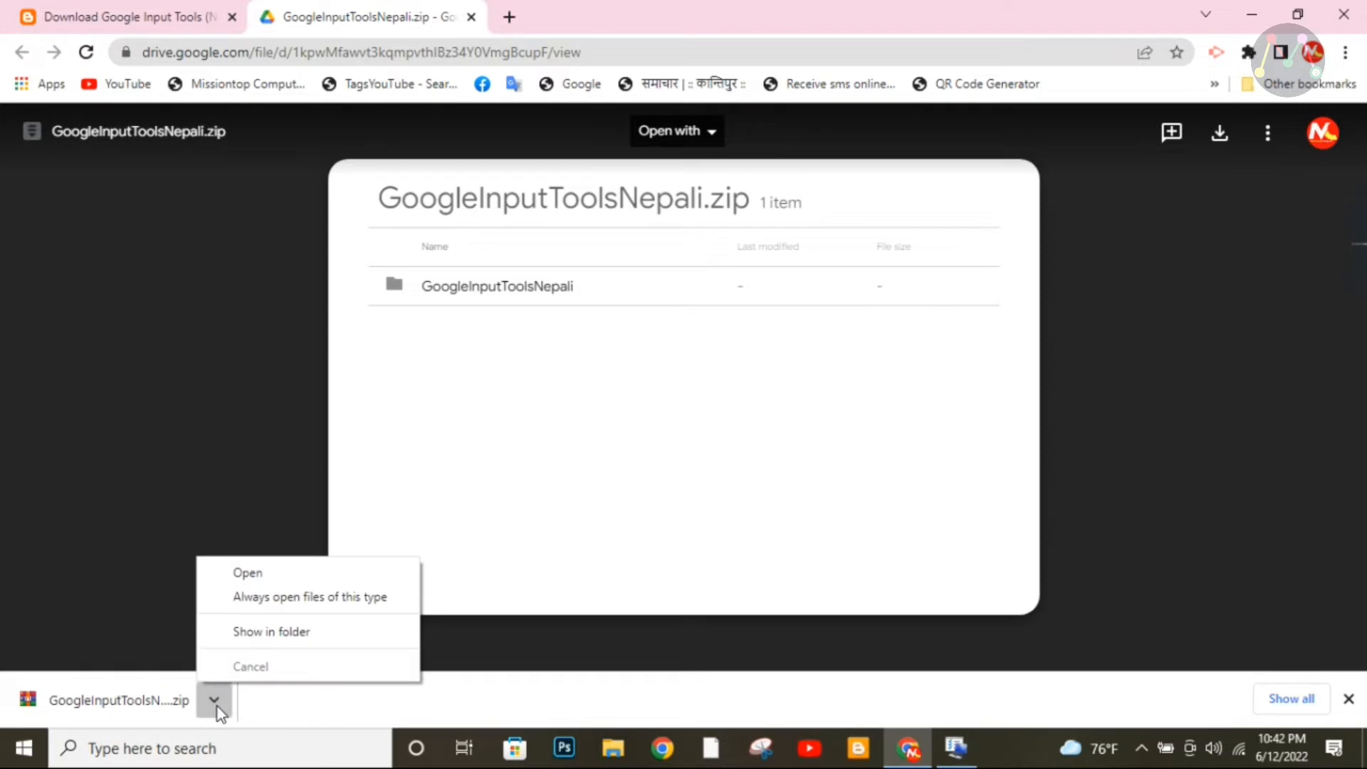
click(349, 643)
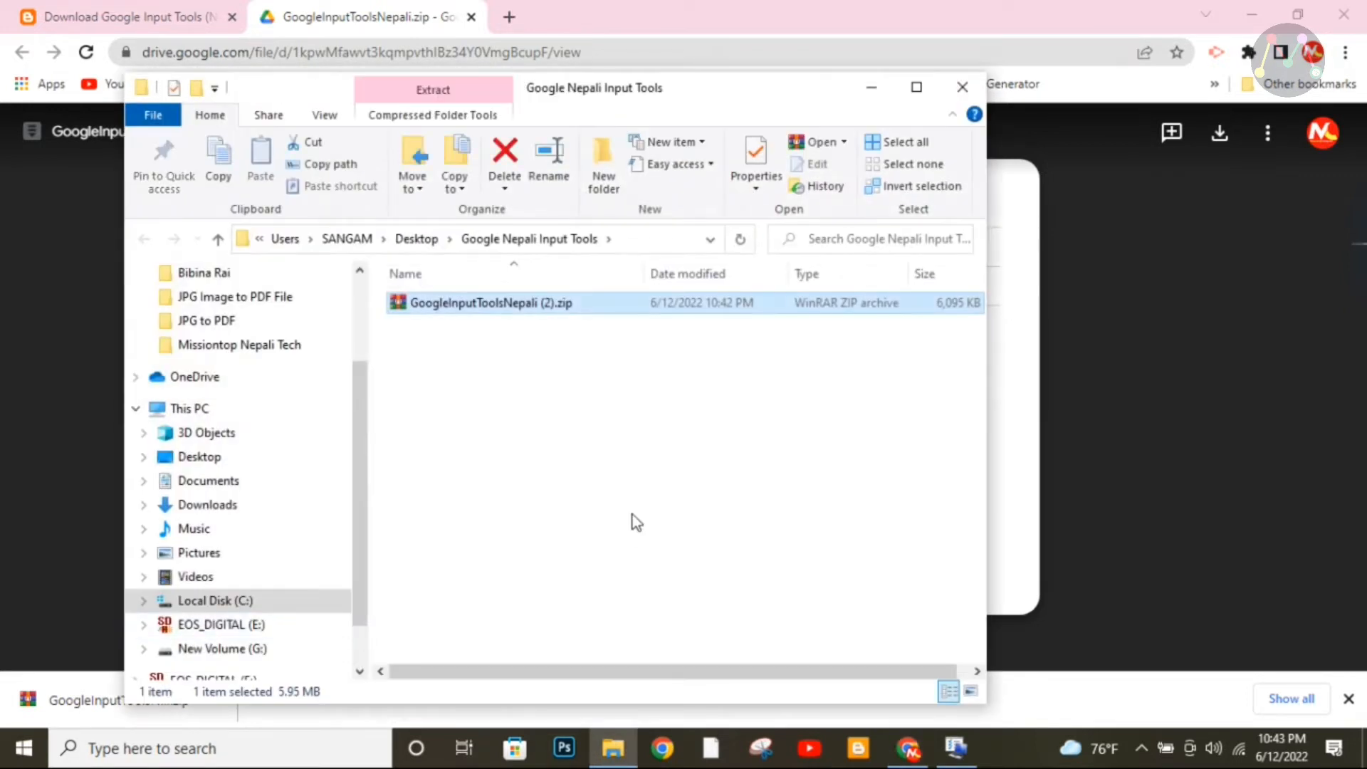
Step: Maximize the Explorer window and switch the folder view to Large icons
click(915, 93)
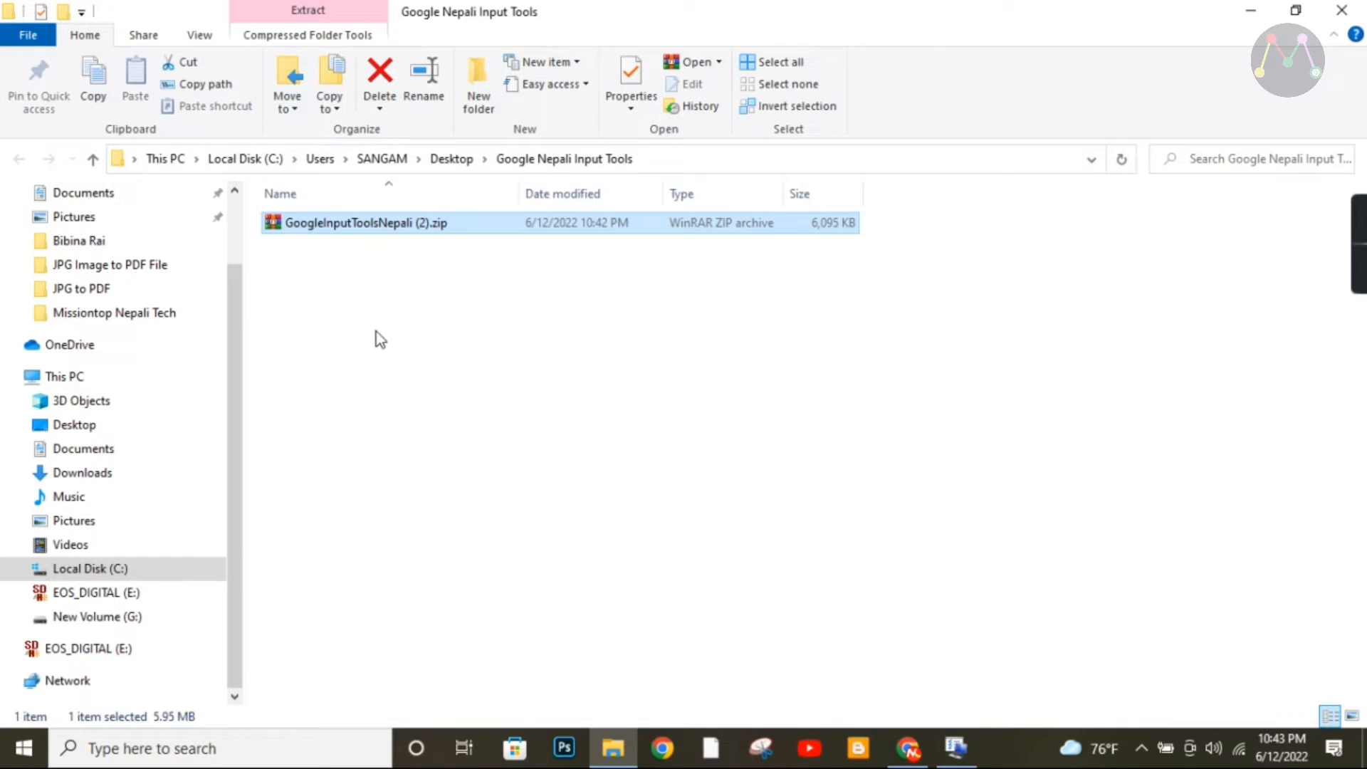
right_click(411, 281)
mouse_move(604, 293)
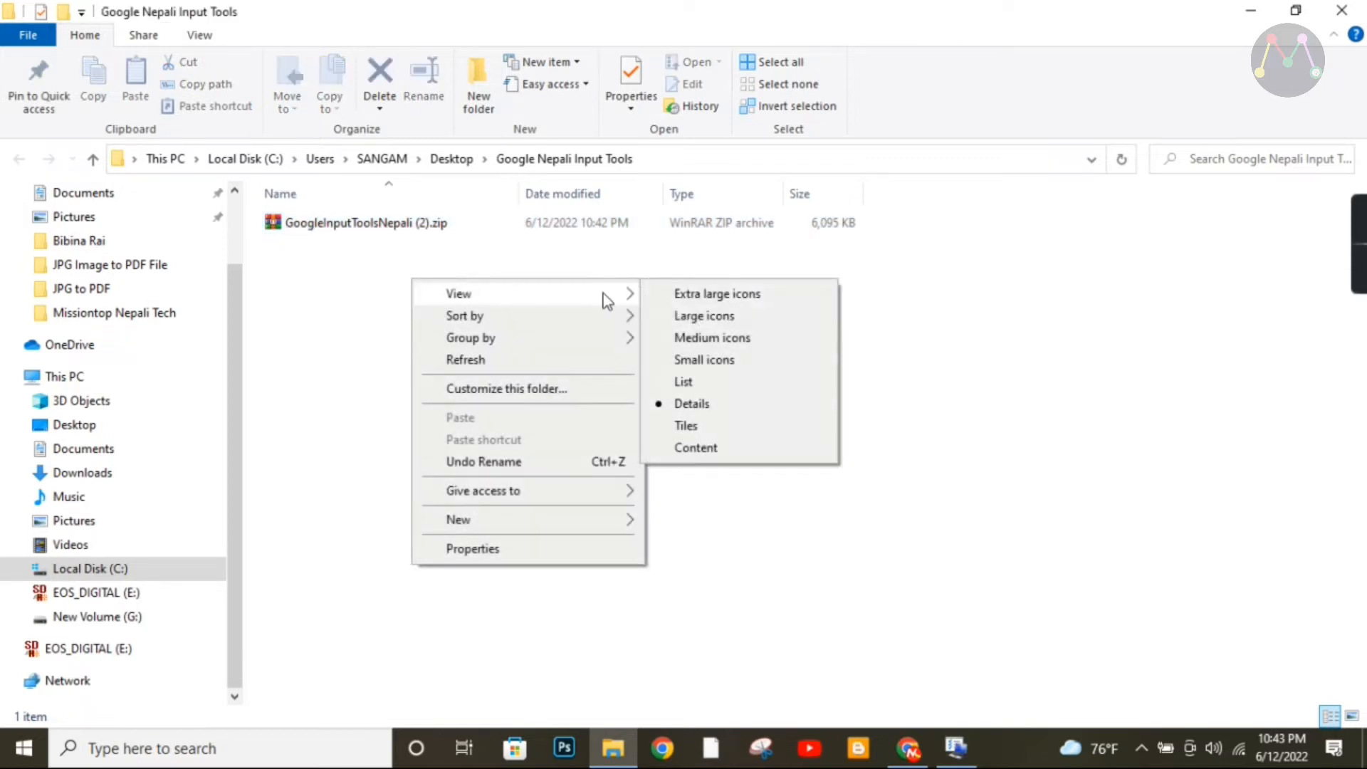
click(695, 320)
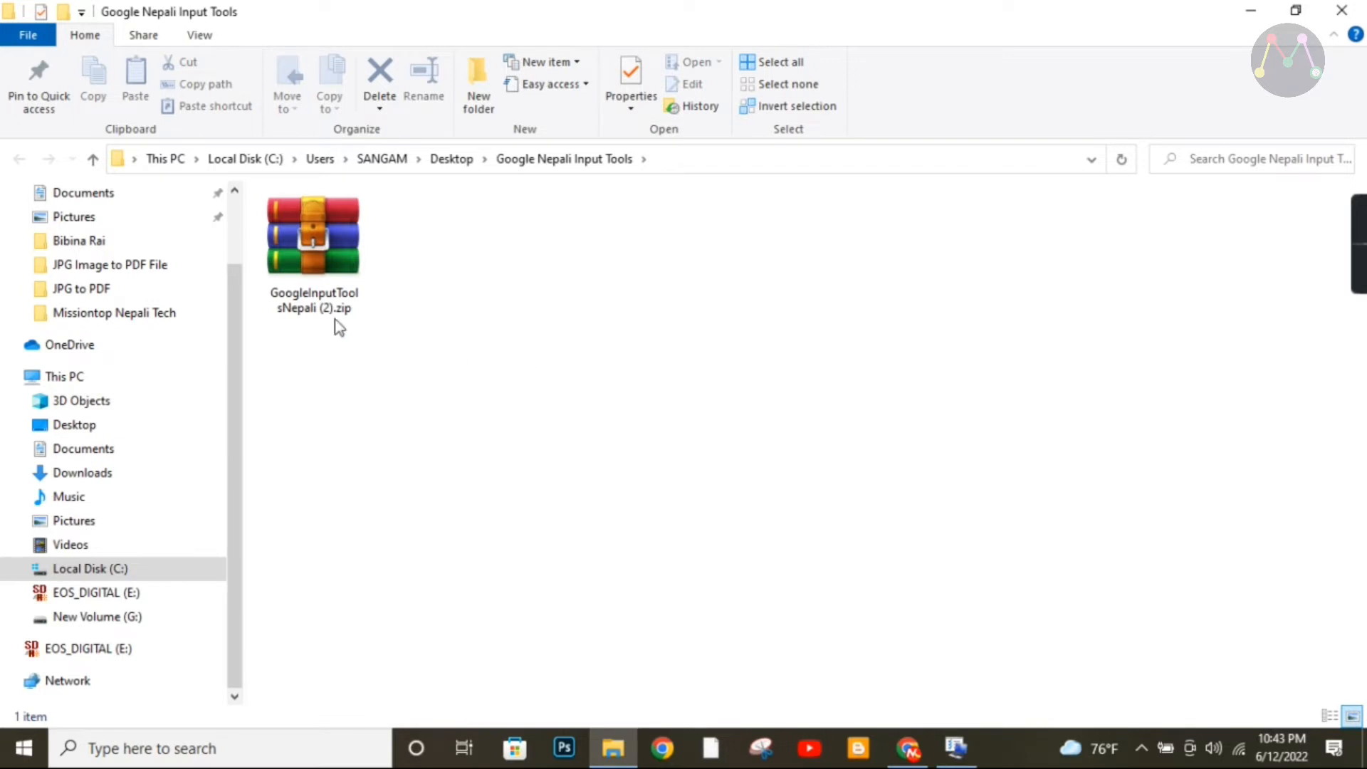
Step: Extract GoogleInputToolsNepali (2).zip with WinRAR to the default destination, then select the extracted folder
click(309, 240)
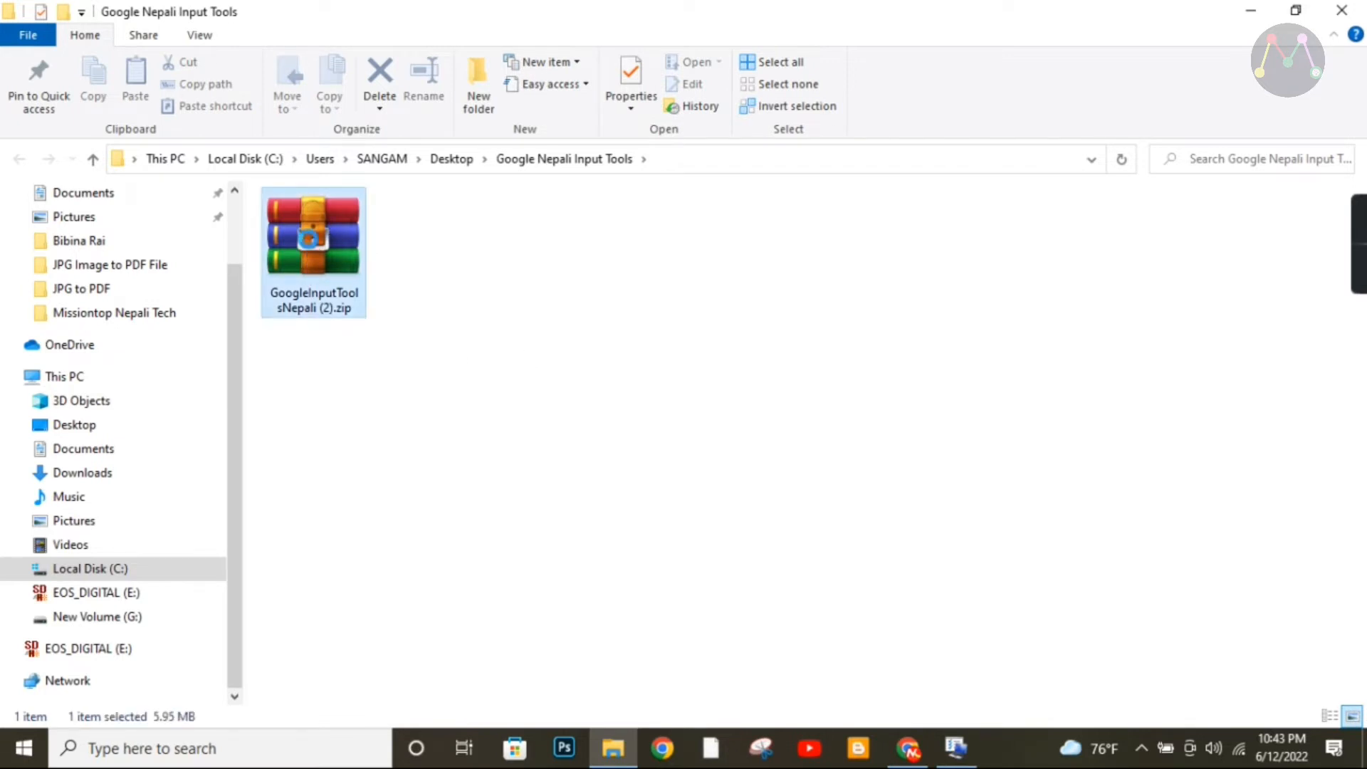
right_click(309, 239)
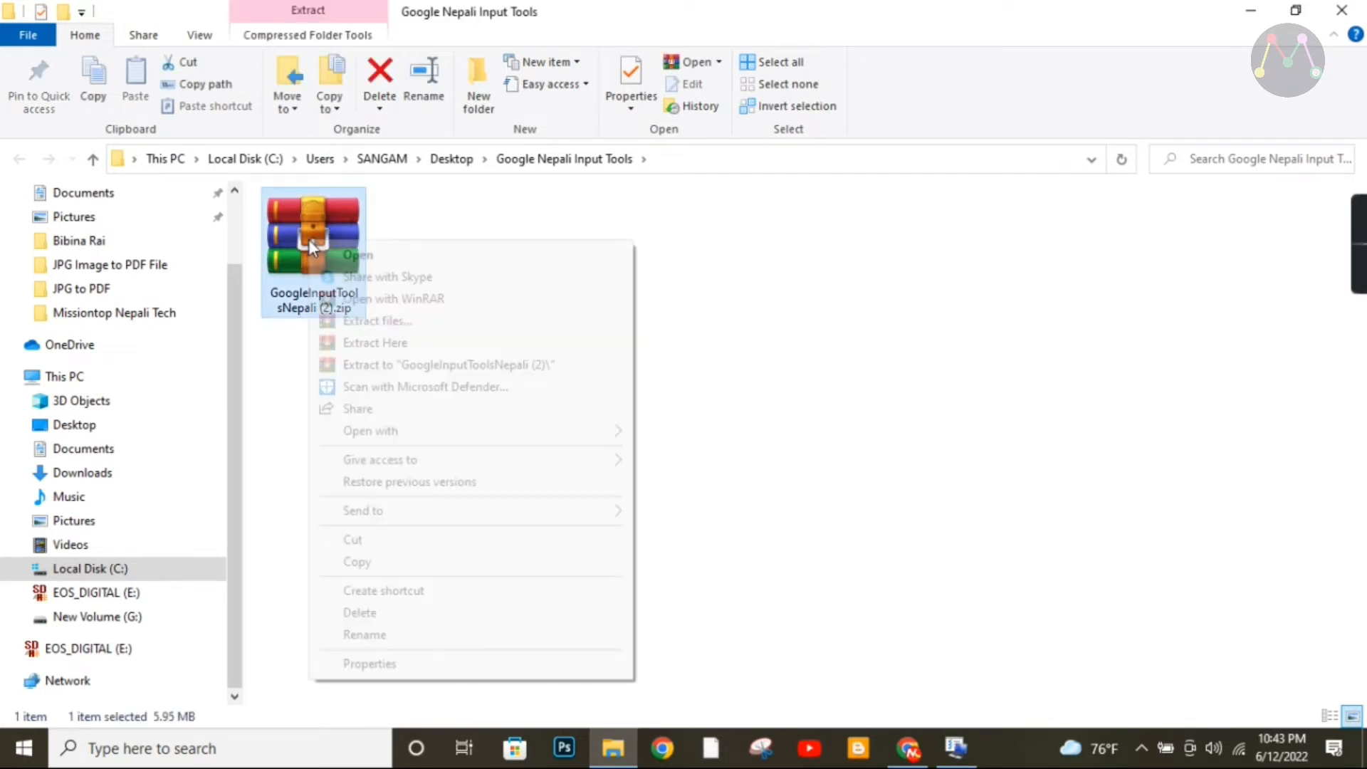
click(394, 321)
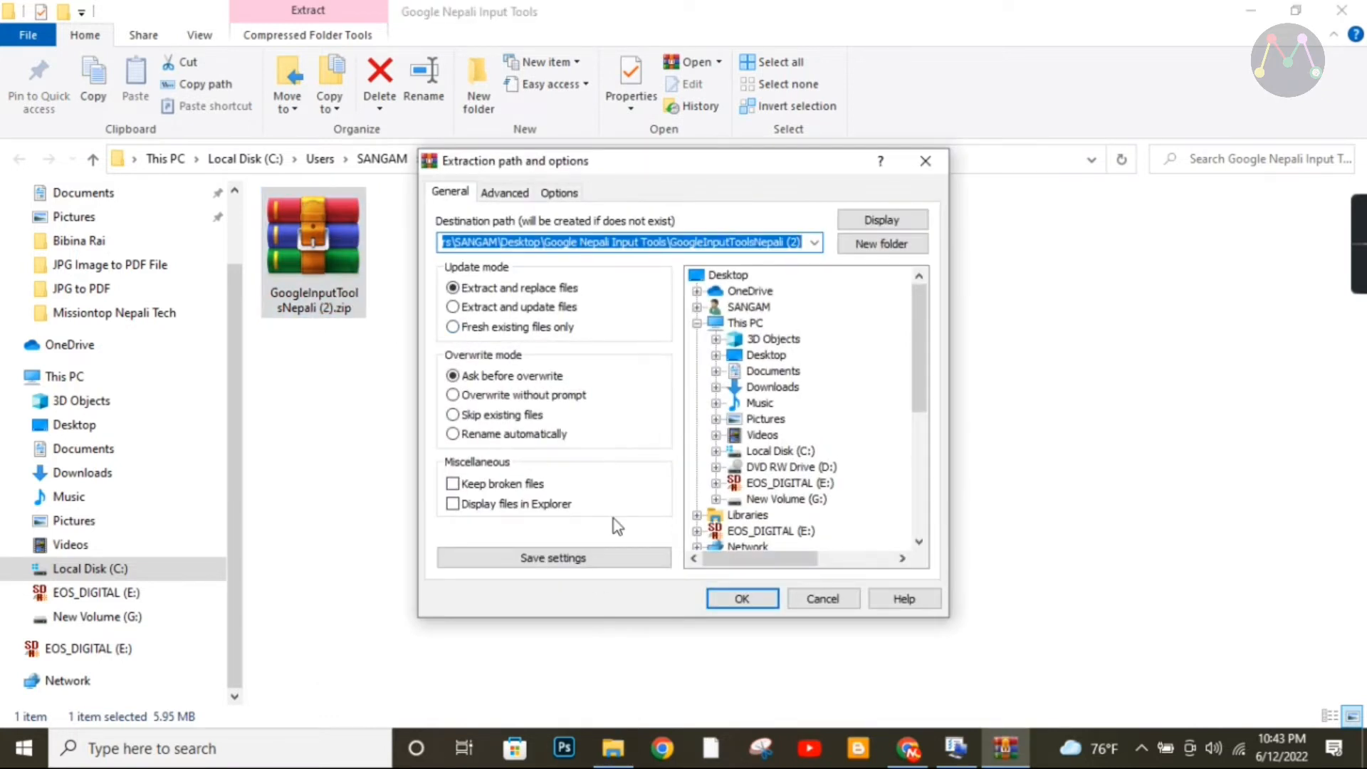
click(773, 598)
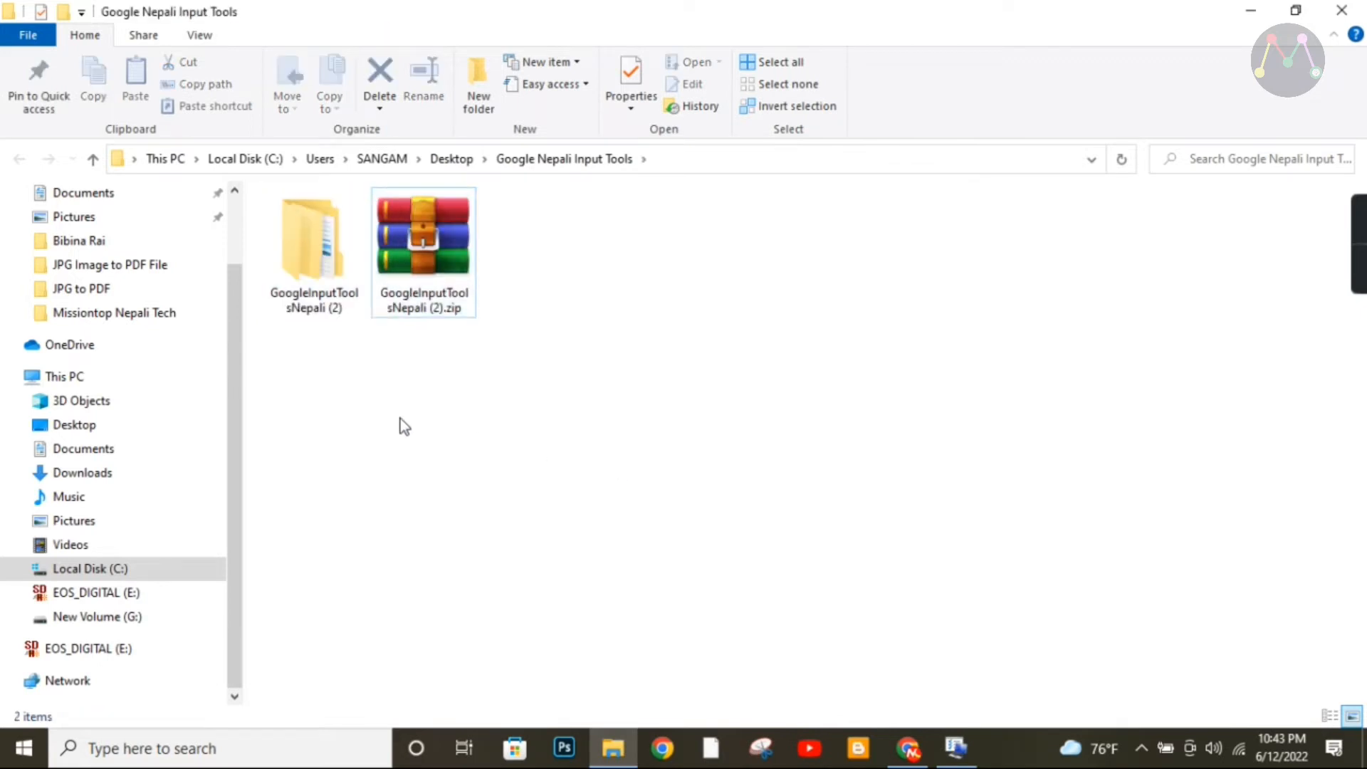
click(392, 264)
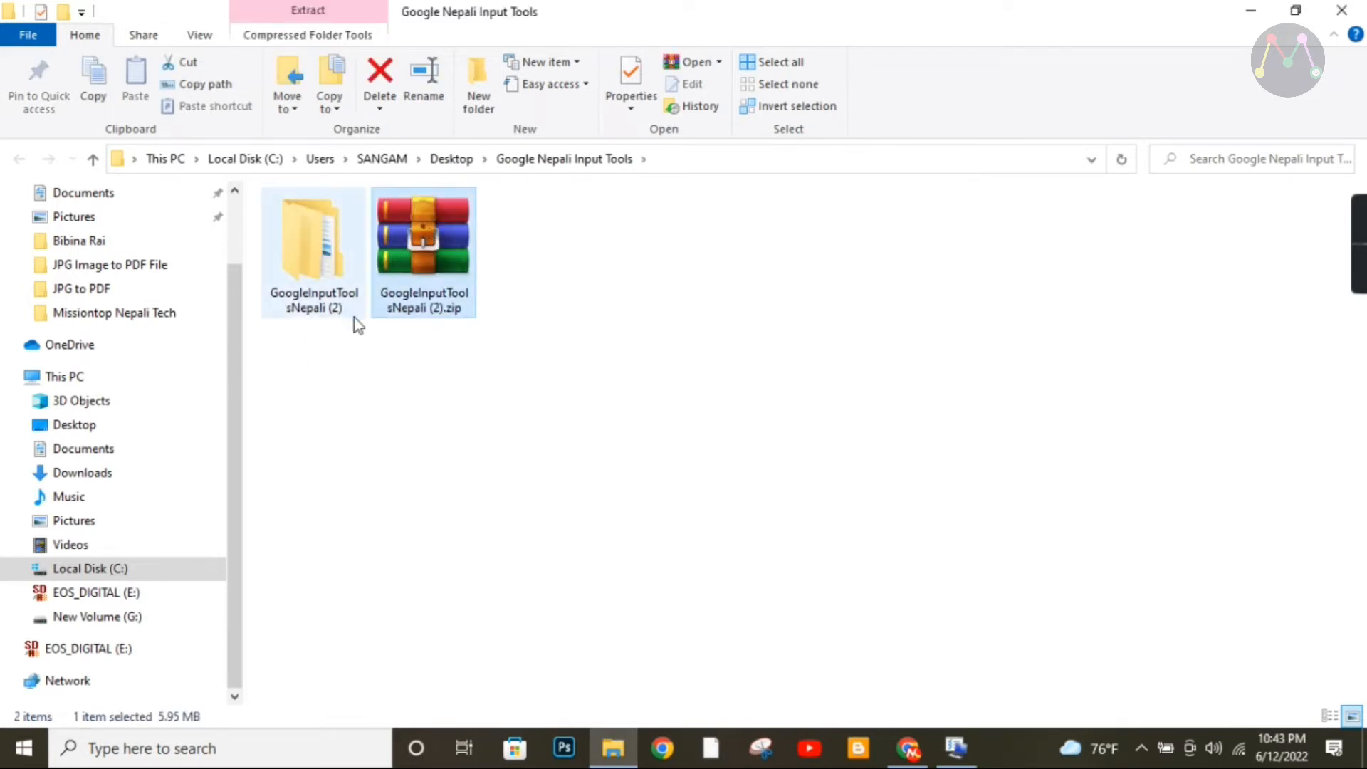
click(310, 269)
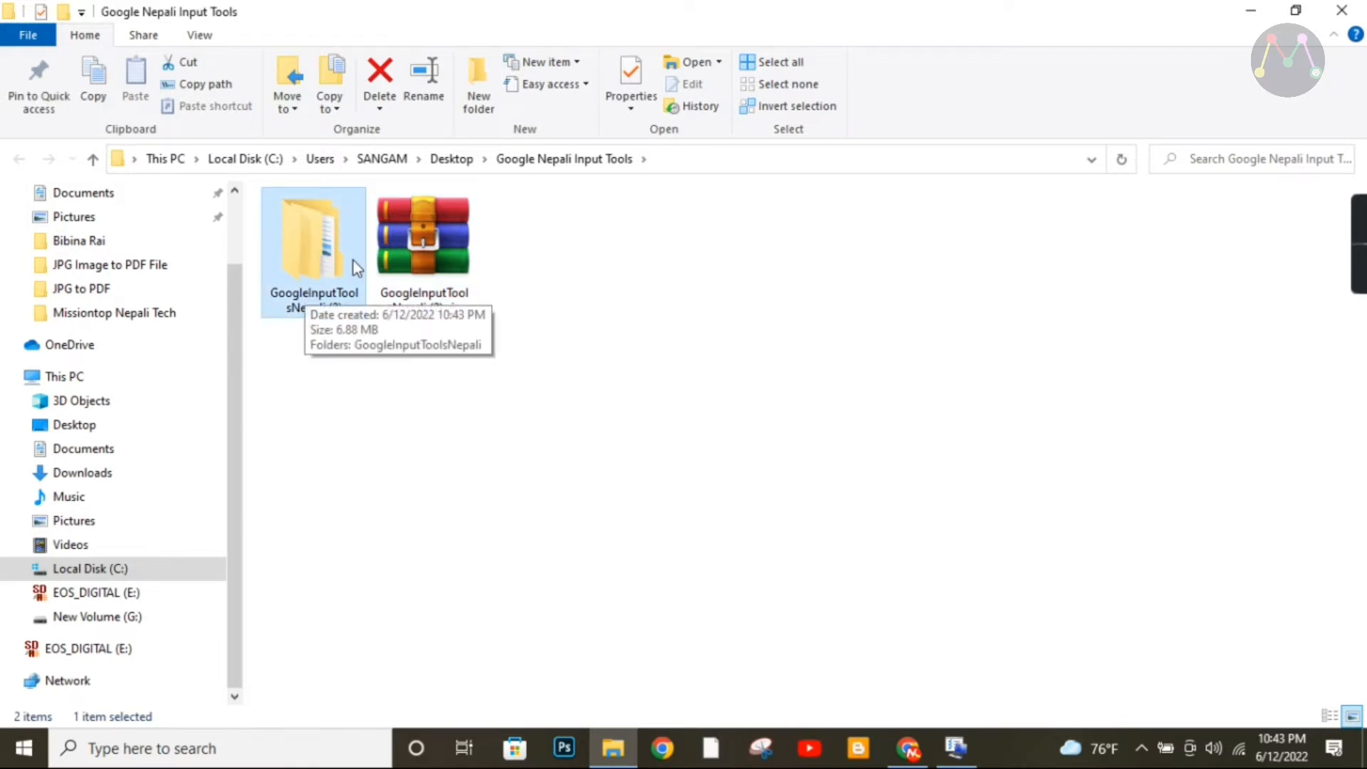
right_click(317, 261)
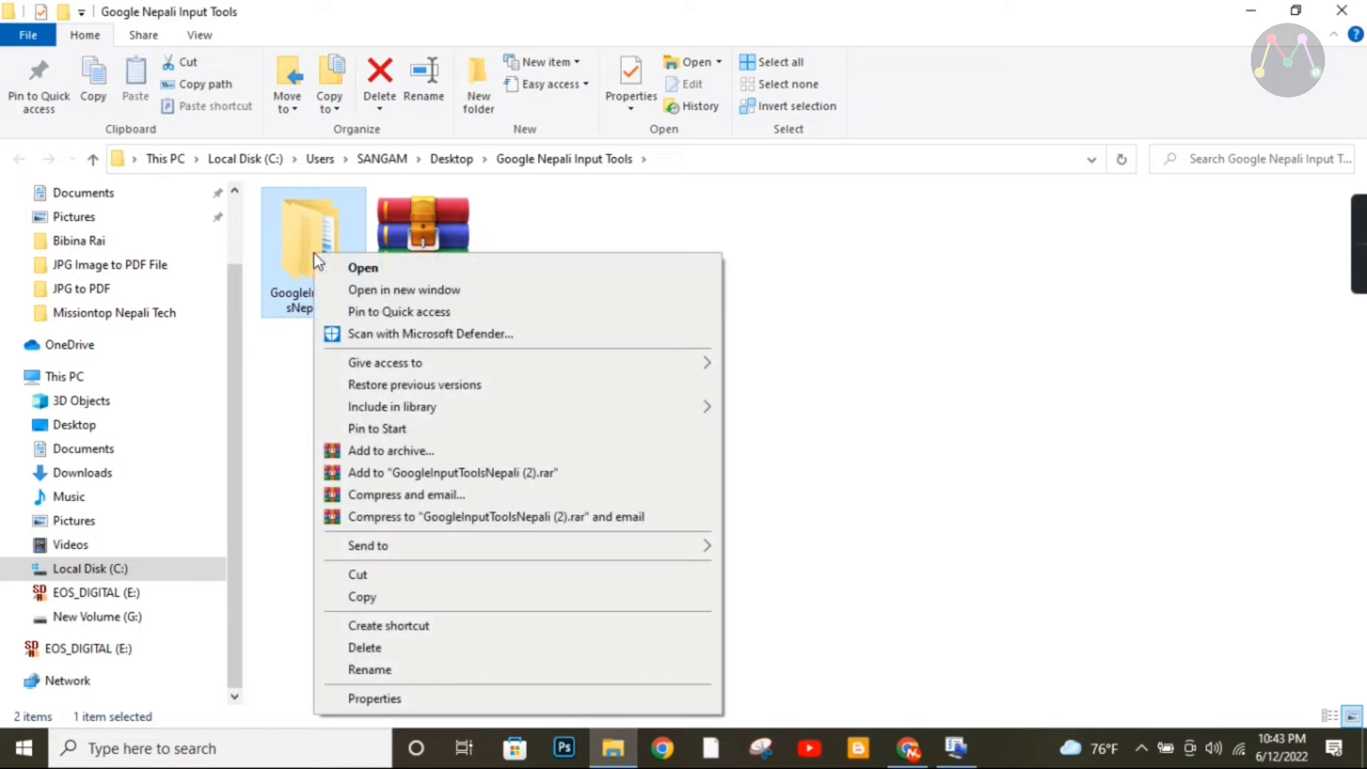
Step: Open the inner GoogleInputToolsNepali folder to reveal GoogleInputNepali.exe and GoogleInputTools.exe
click(342, 268)
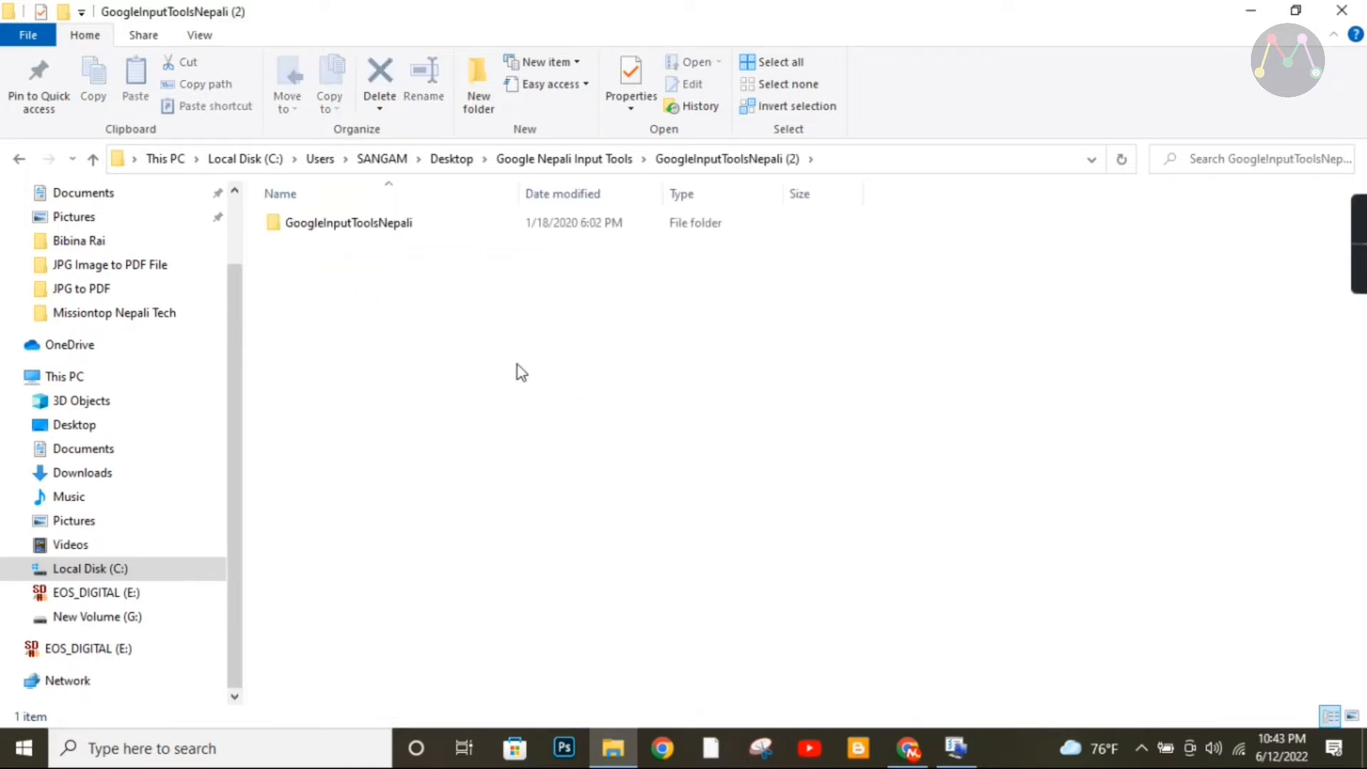
scroll(561, 370, up, 6)
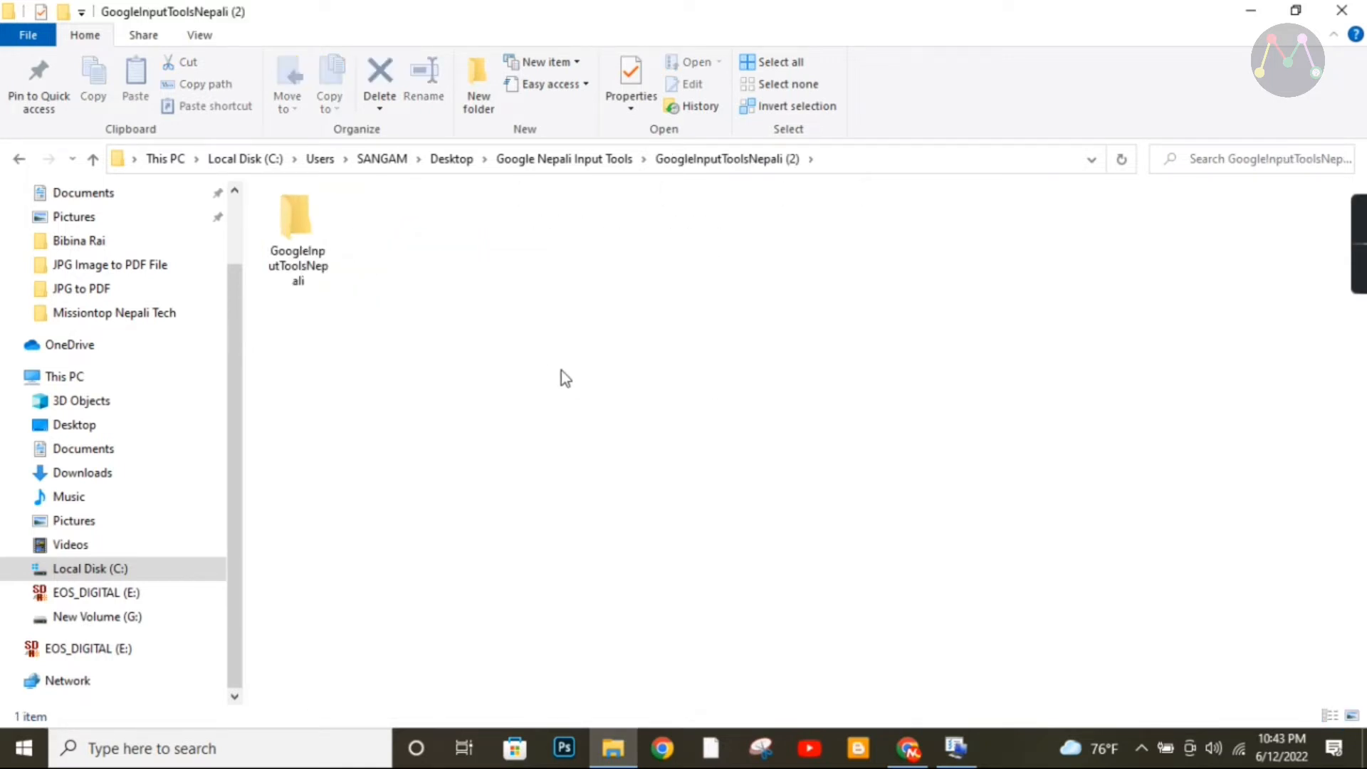
right_click(335, 272)
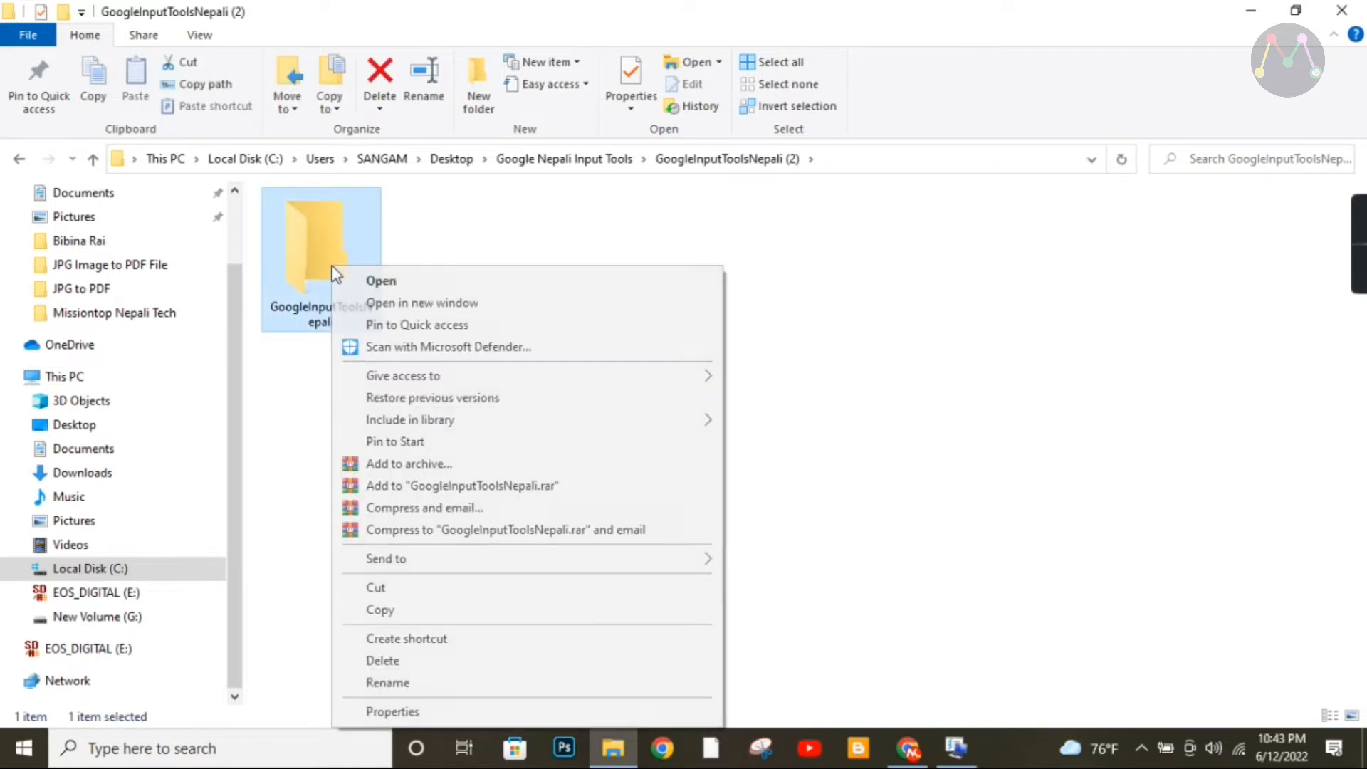
click(378, 278)
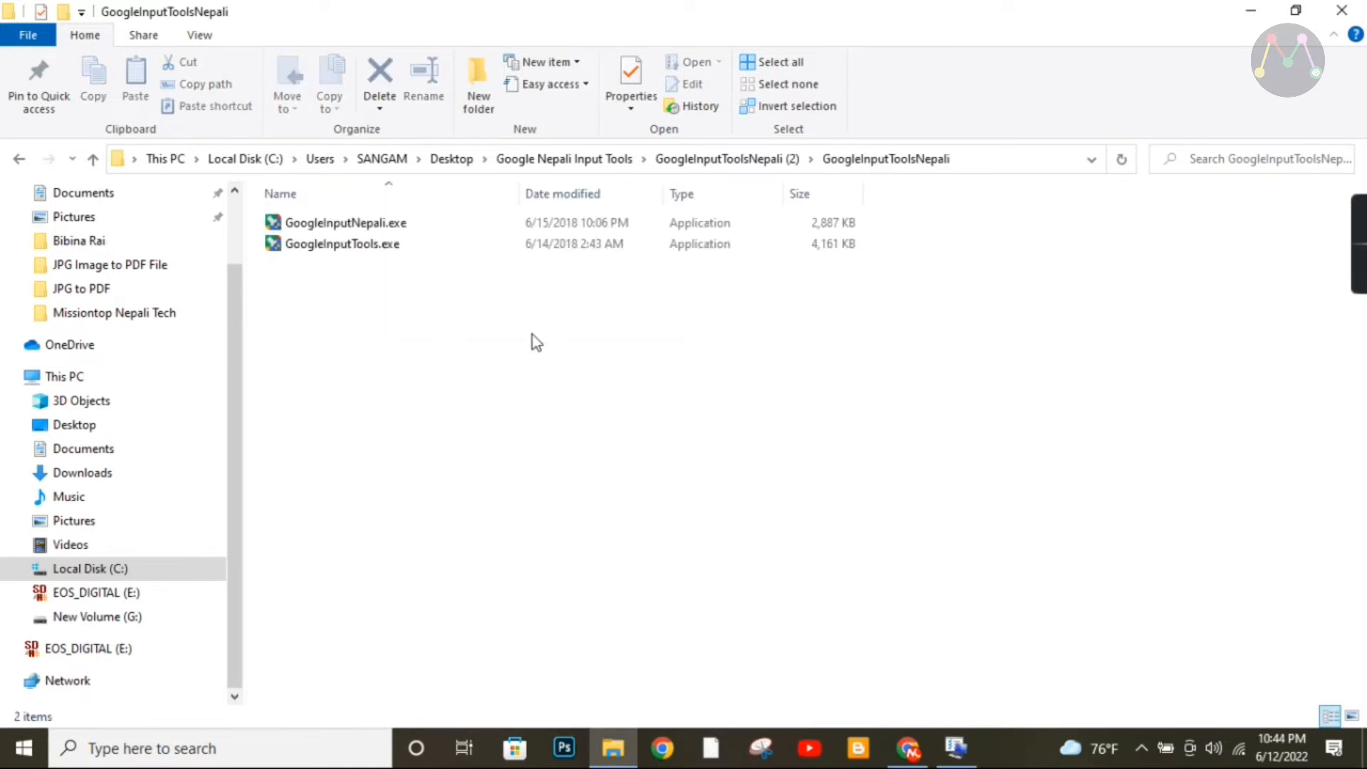
scroll(529, 375, up, 2)
scroll(524, 366, up, 3)
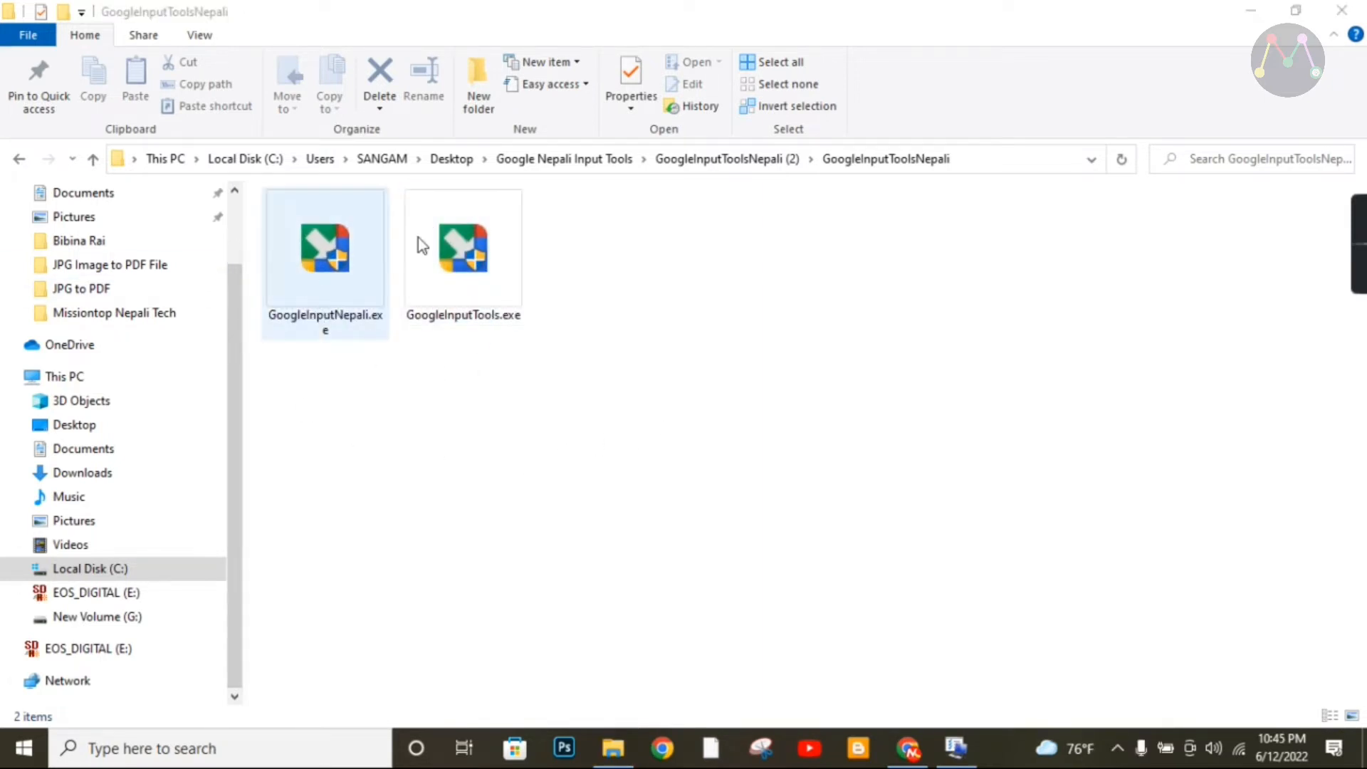
click(519, 392)
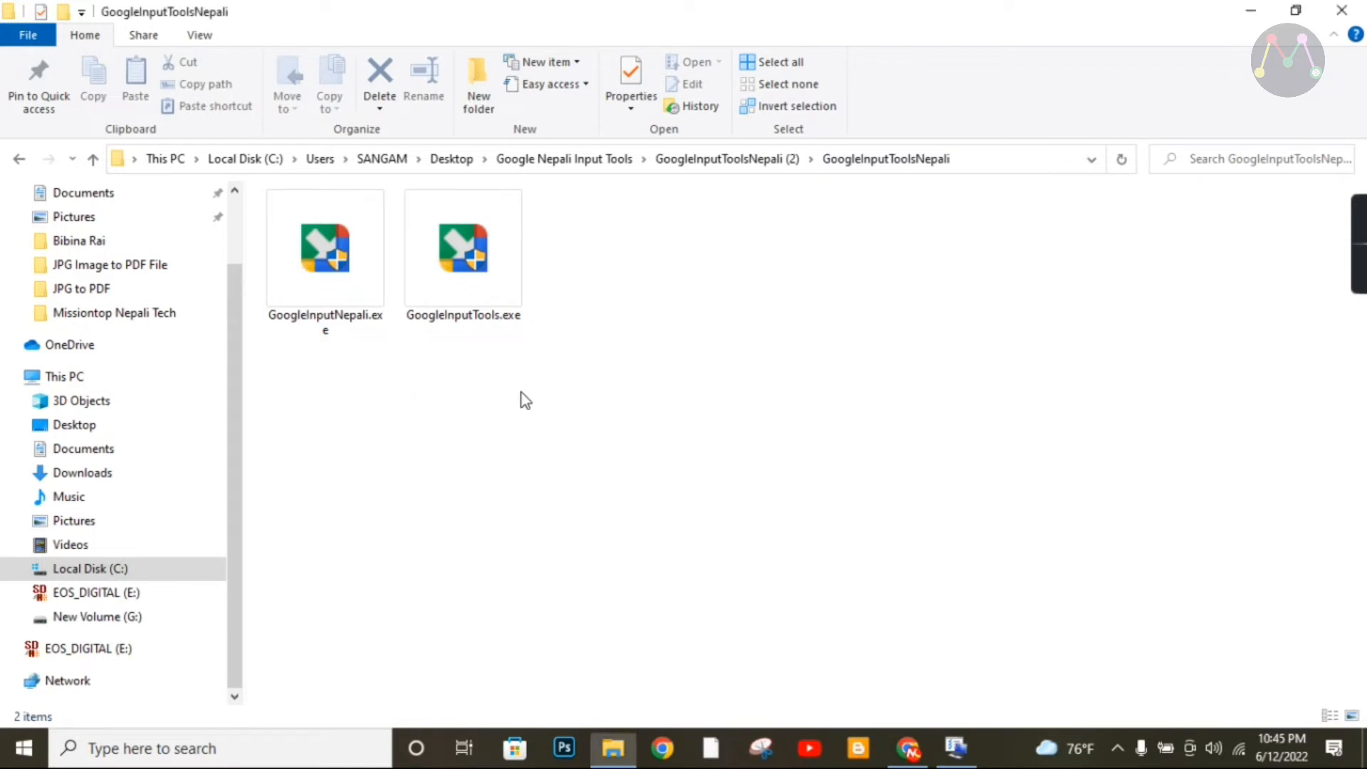
Step: Install GoogleInputTools.exe, choosing 'No, I will reboot later', and finish the wizard
double_click(481, 279)
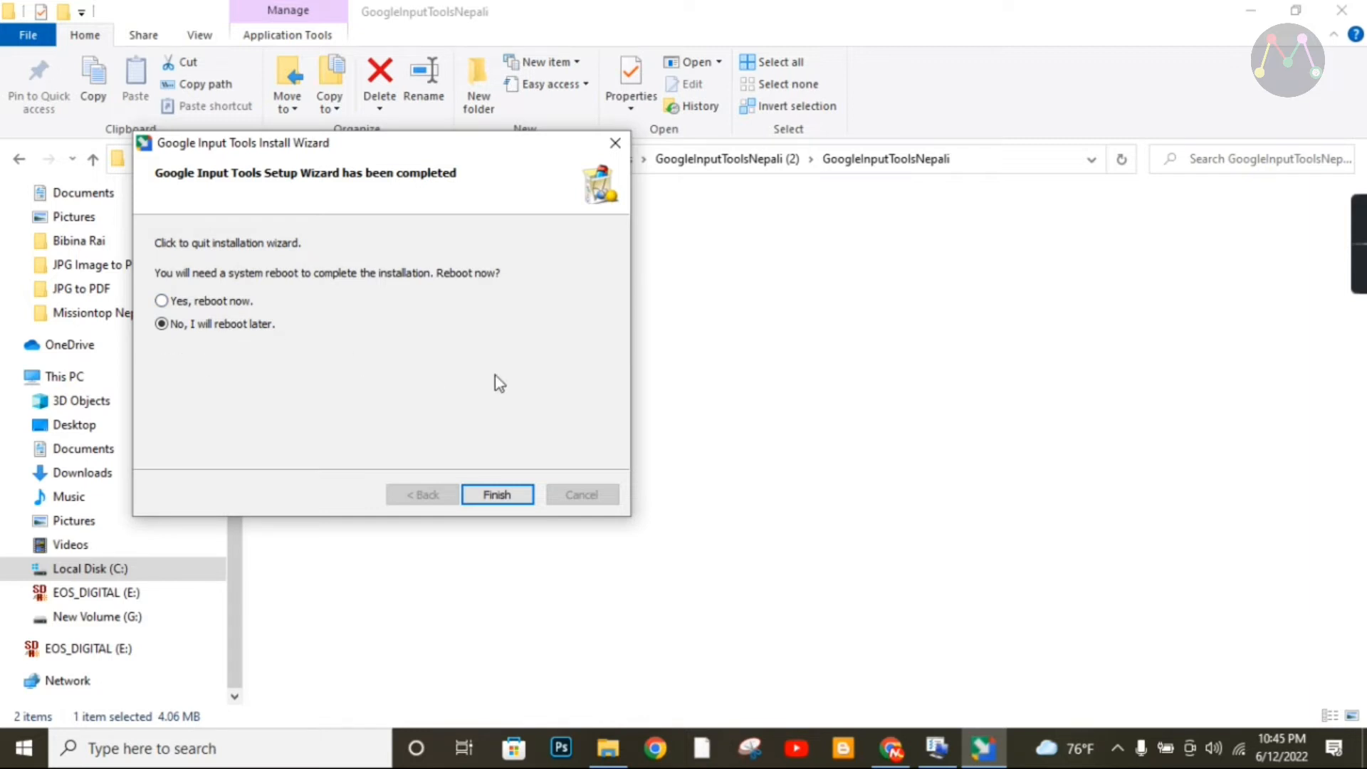
click(497, 494)
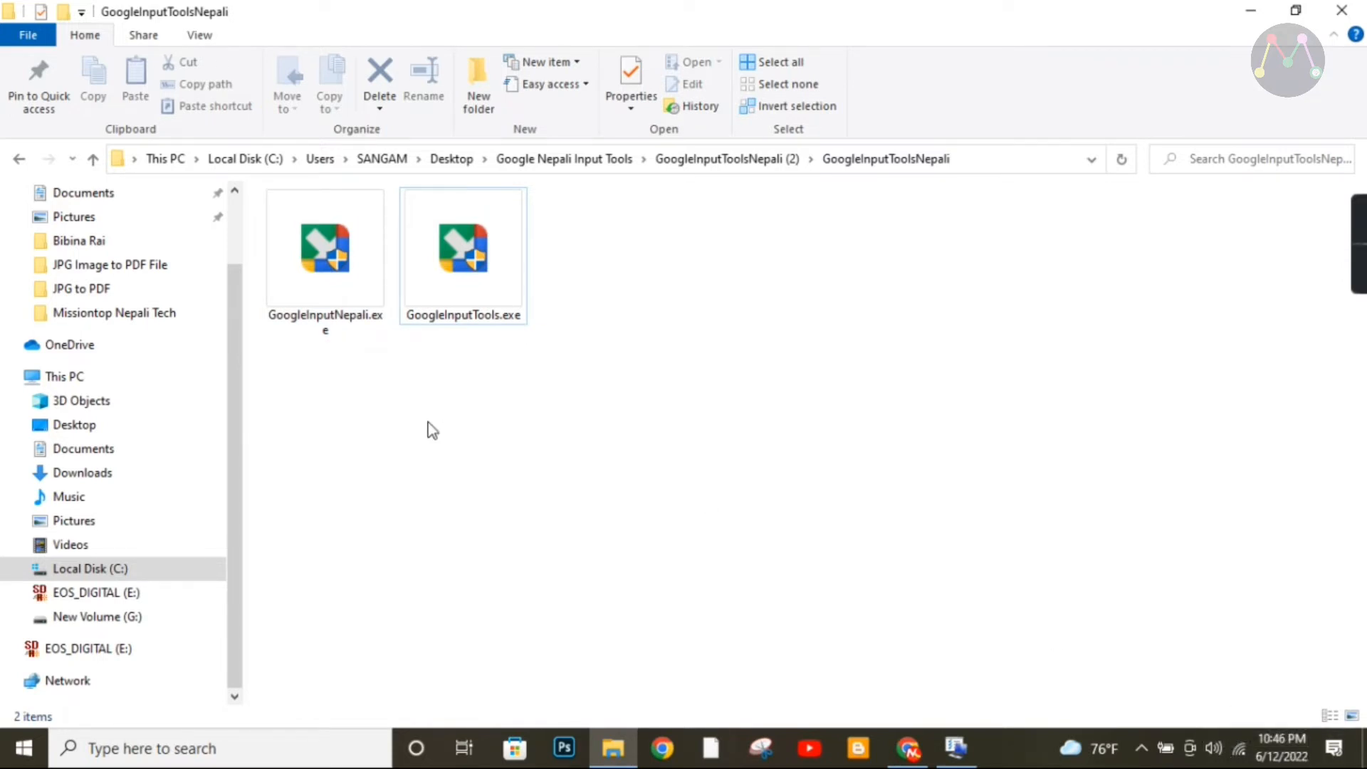
Step: Run GoogleInputNepali.exe, confirm Nepali in the language list, and finish with 'Yes, reboot now'
click(336, 276)
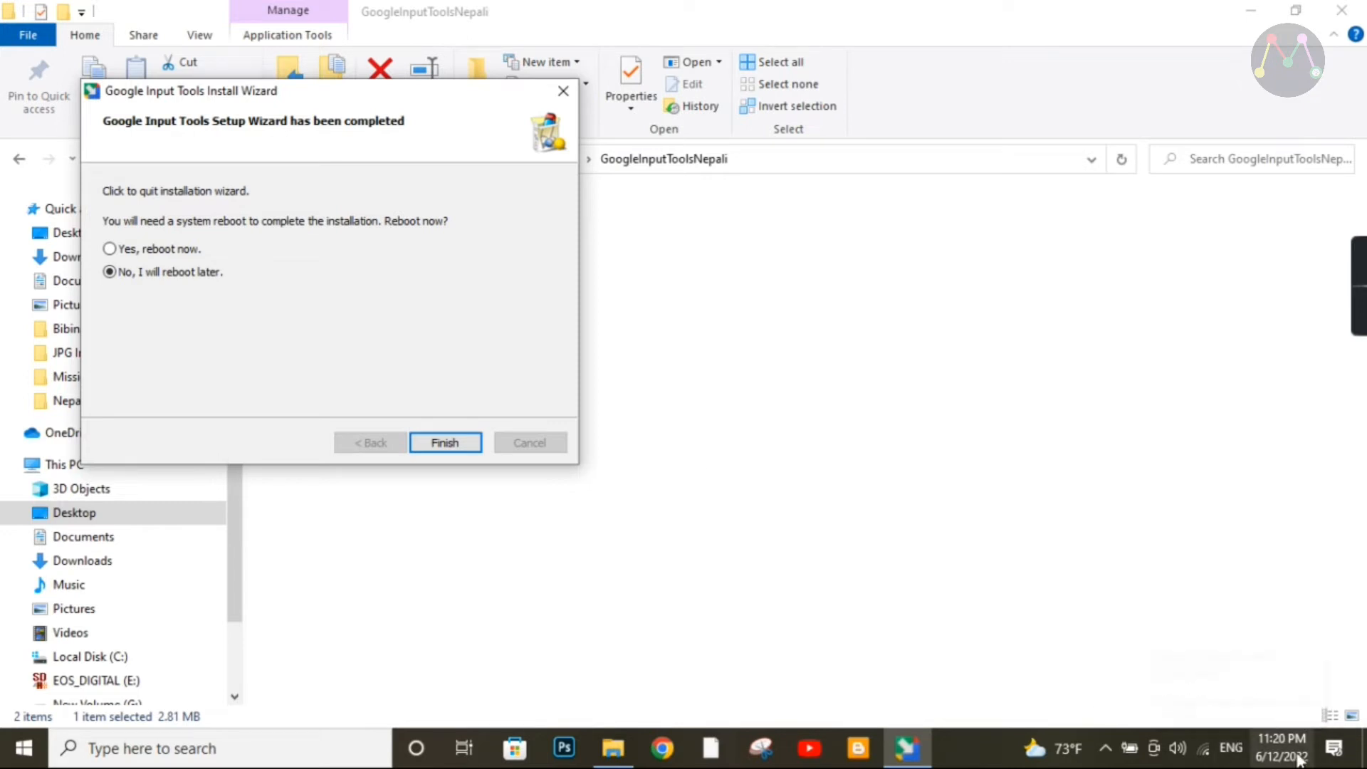
click(1231, 755)
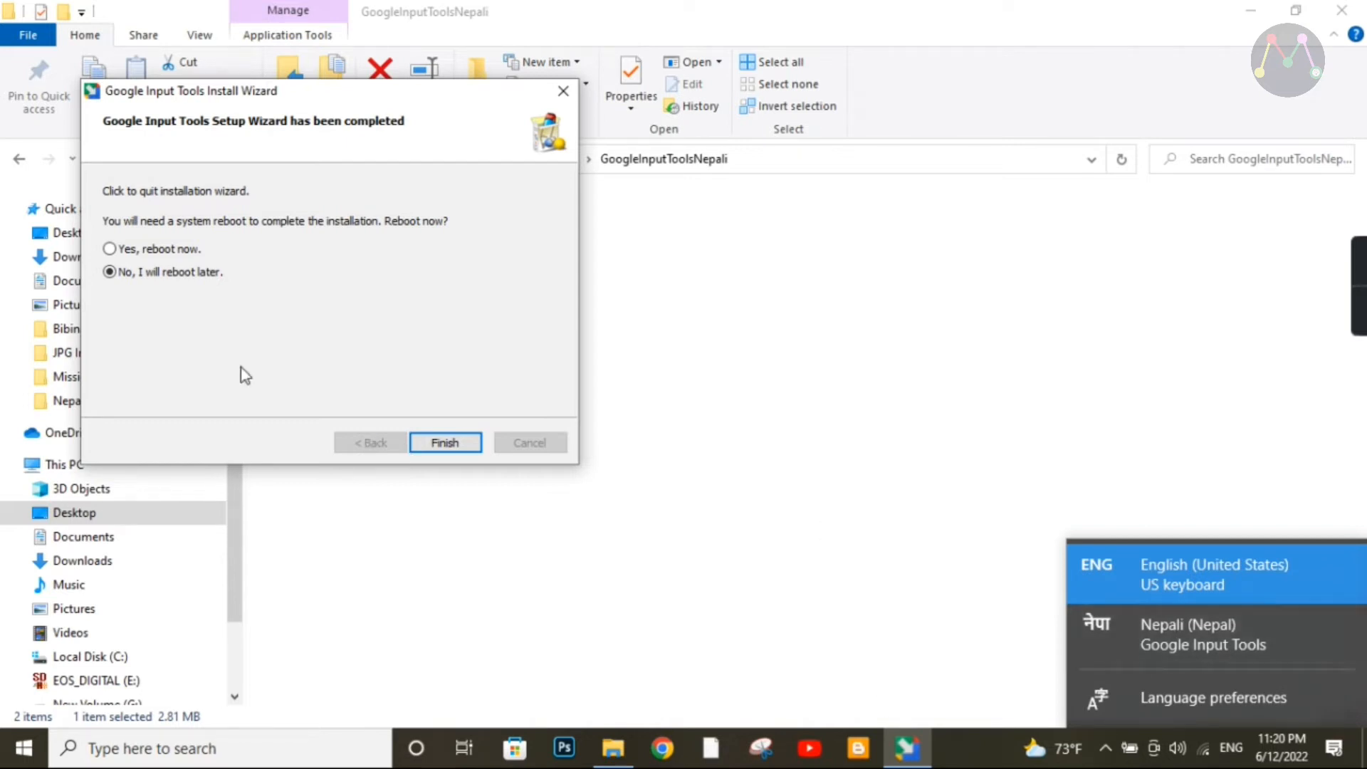
click(117, 250)
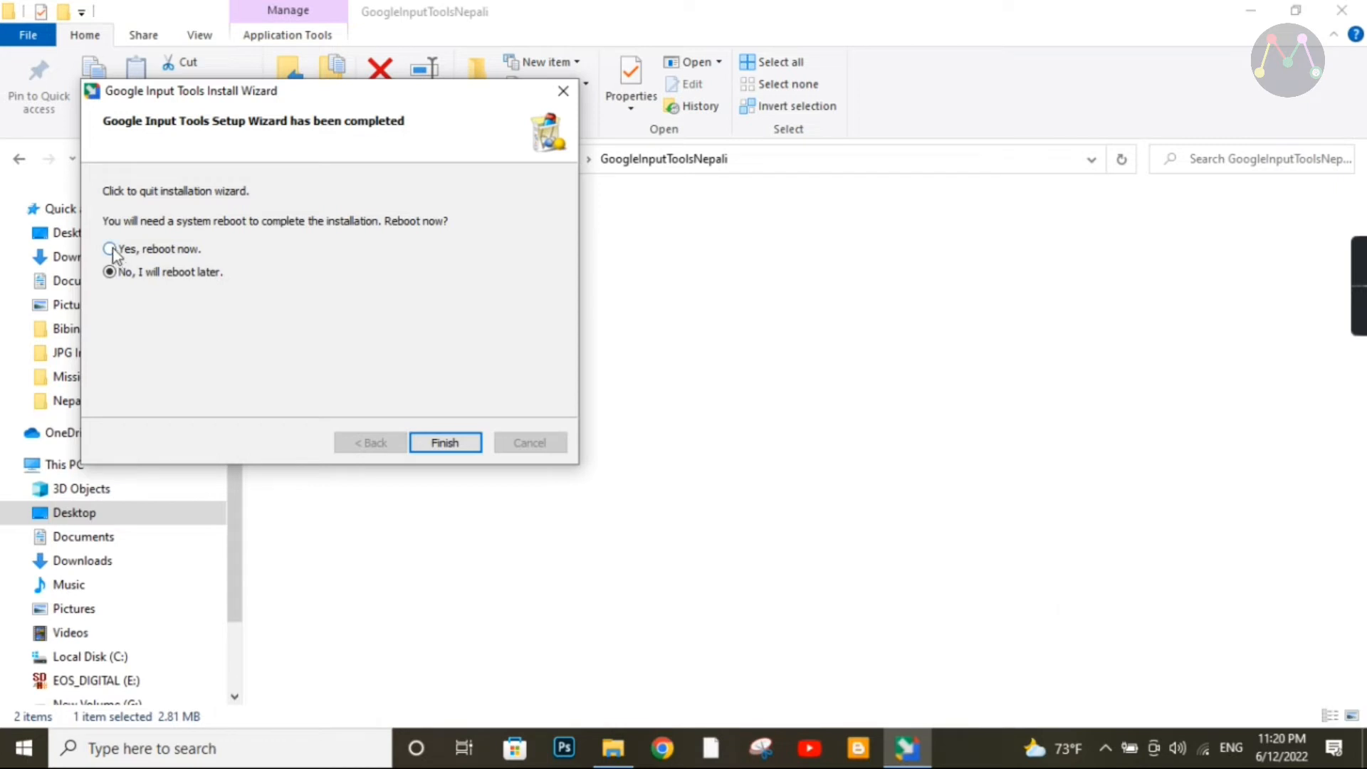
click(110, 248)
click(453, 450)
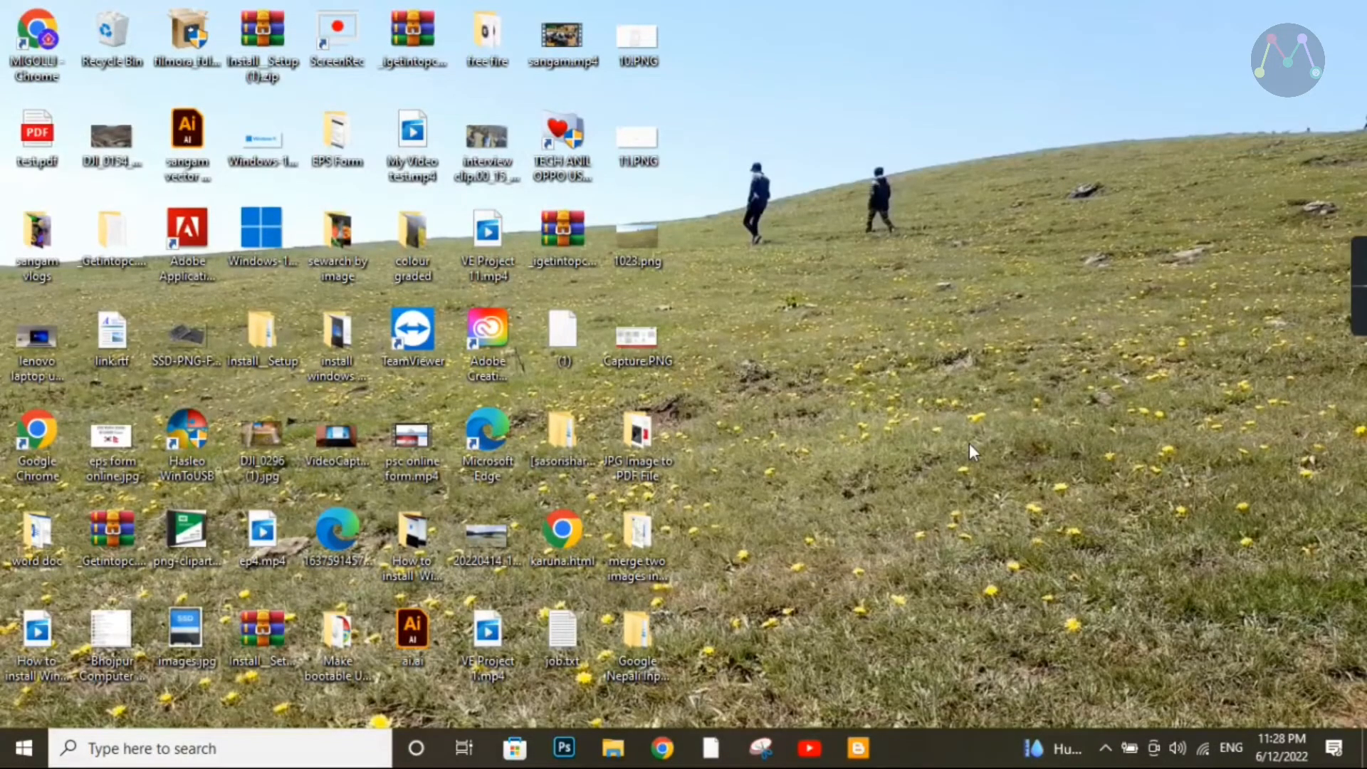
Step: Launch Notepad from Run and type 'Welcome to Missiontop Nepali Tech', leaving an empty second line
key(super+r)
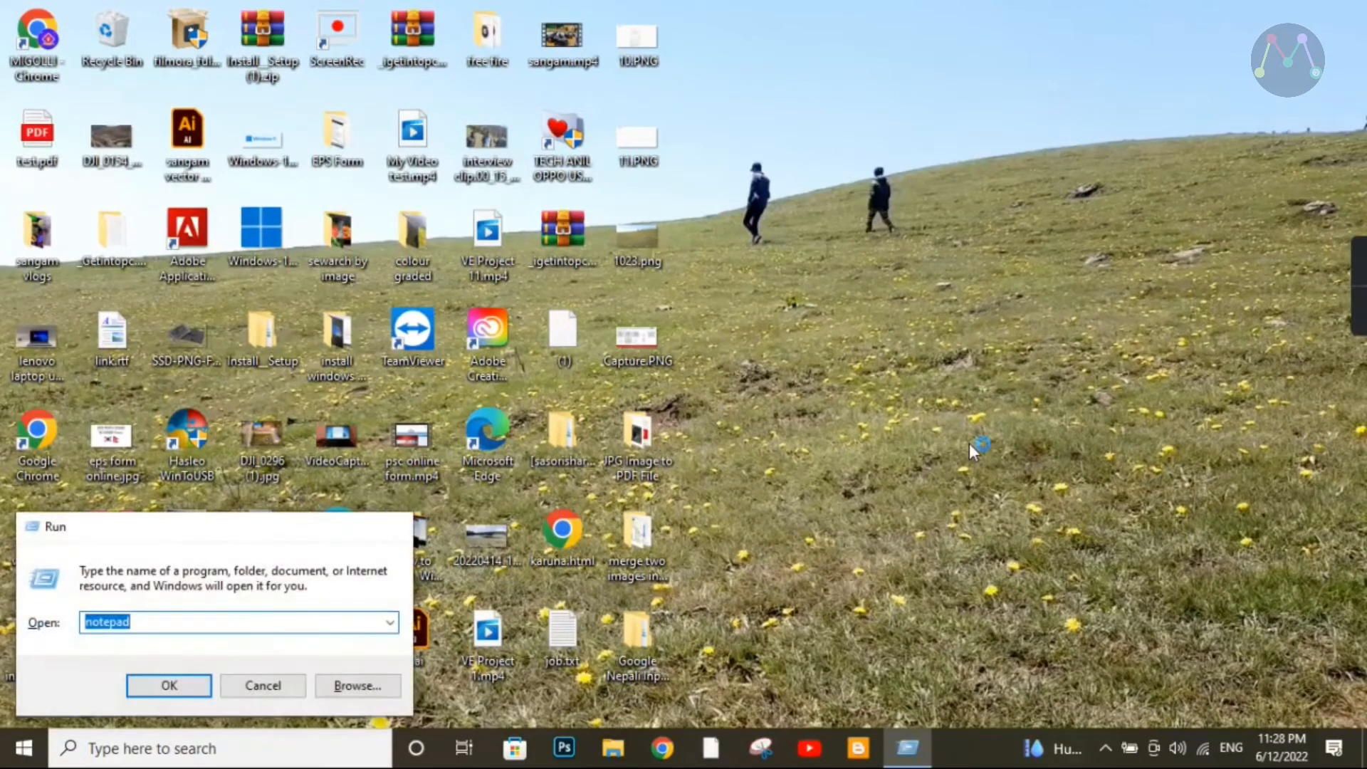
key(Return)
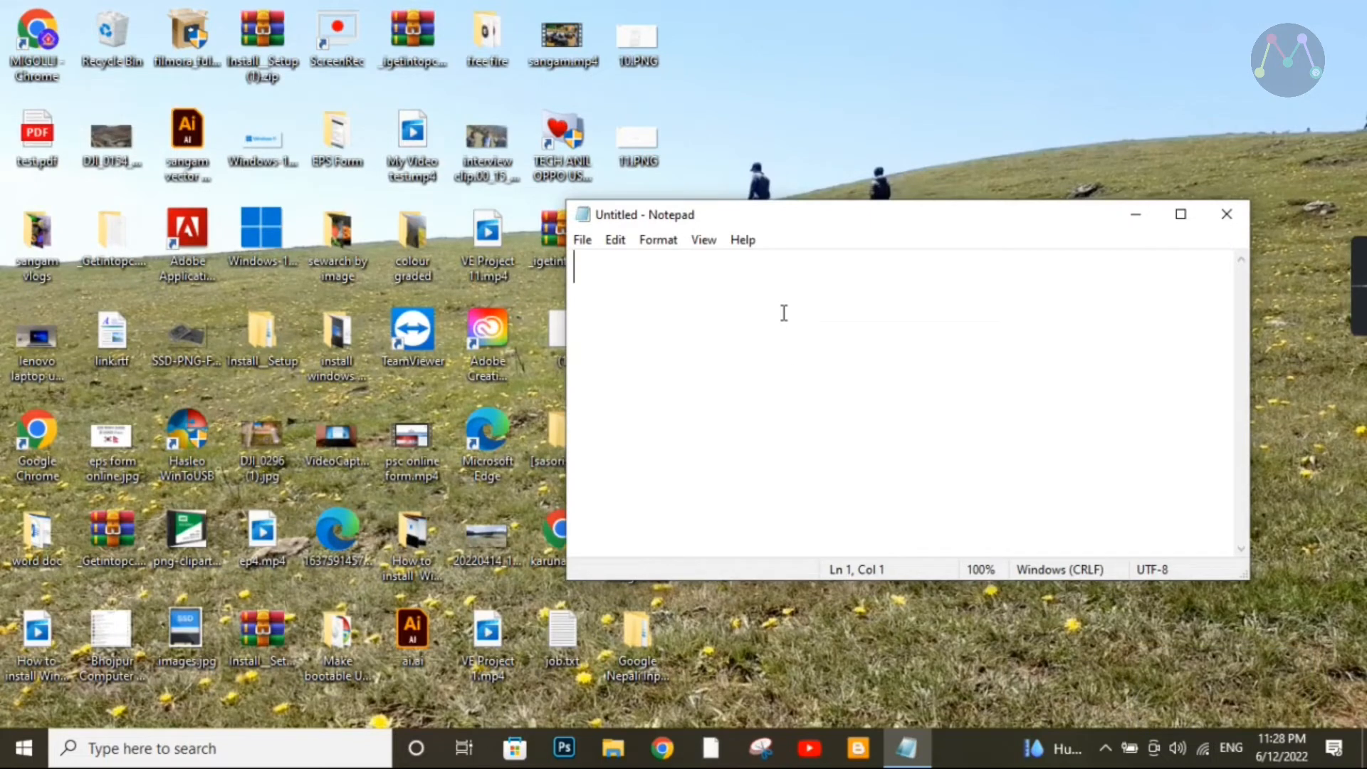
text(Welcome to MI)
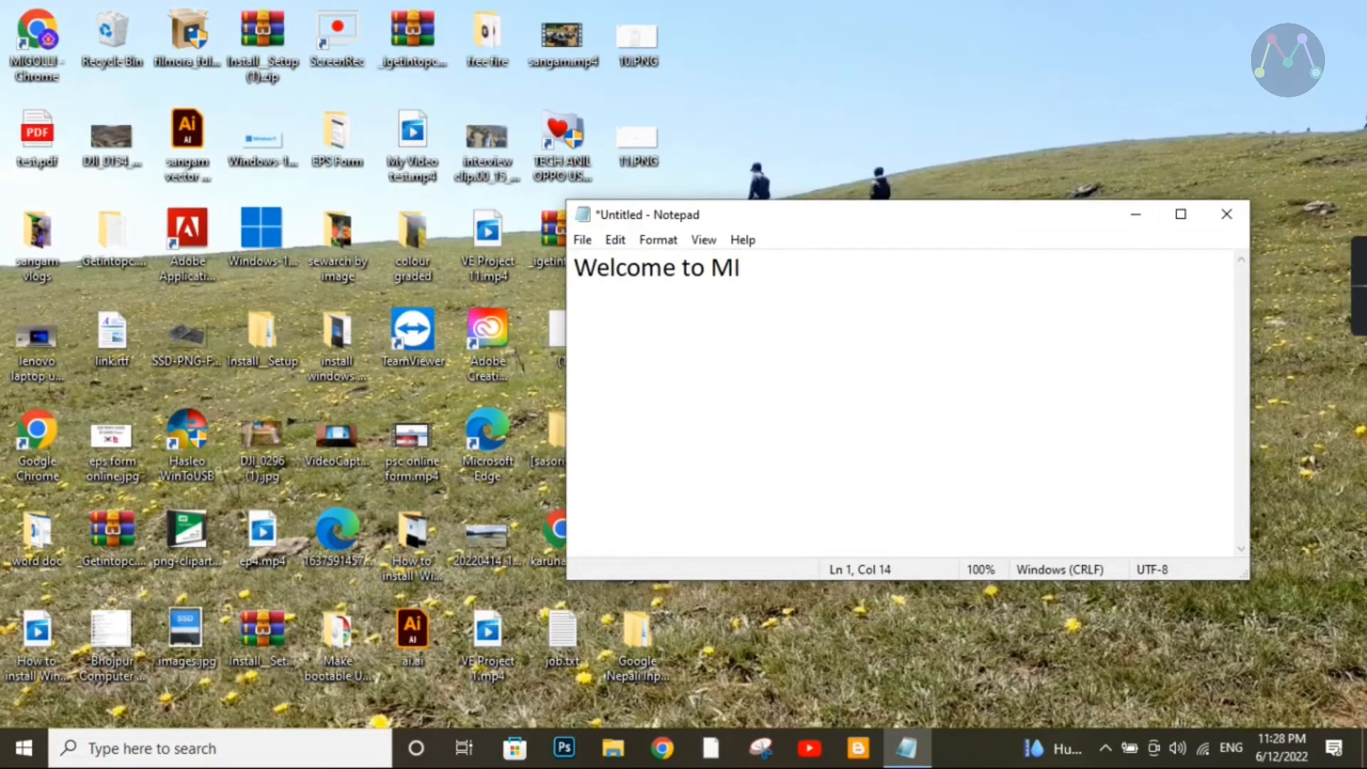
key(BackSpace)
text(issiontop N)
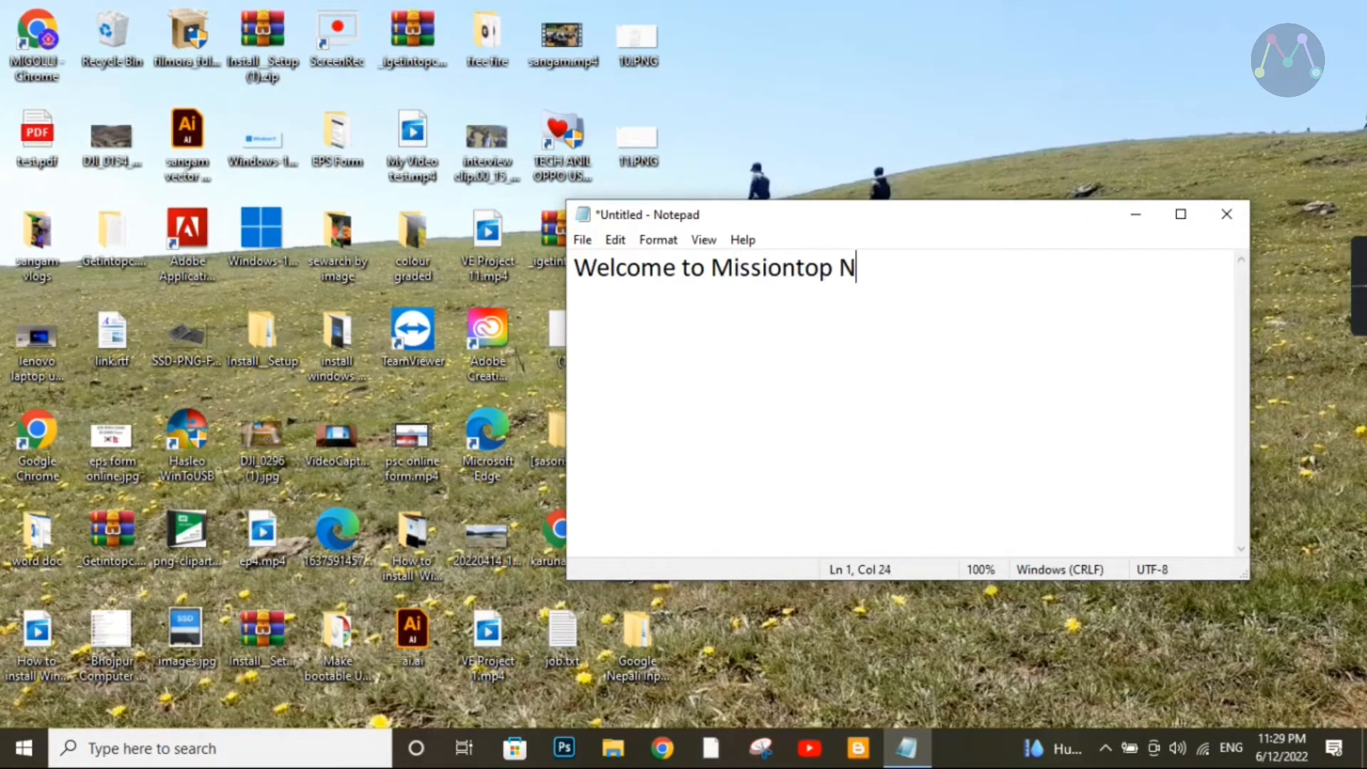
text(epali Tech)
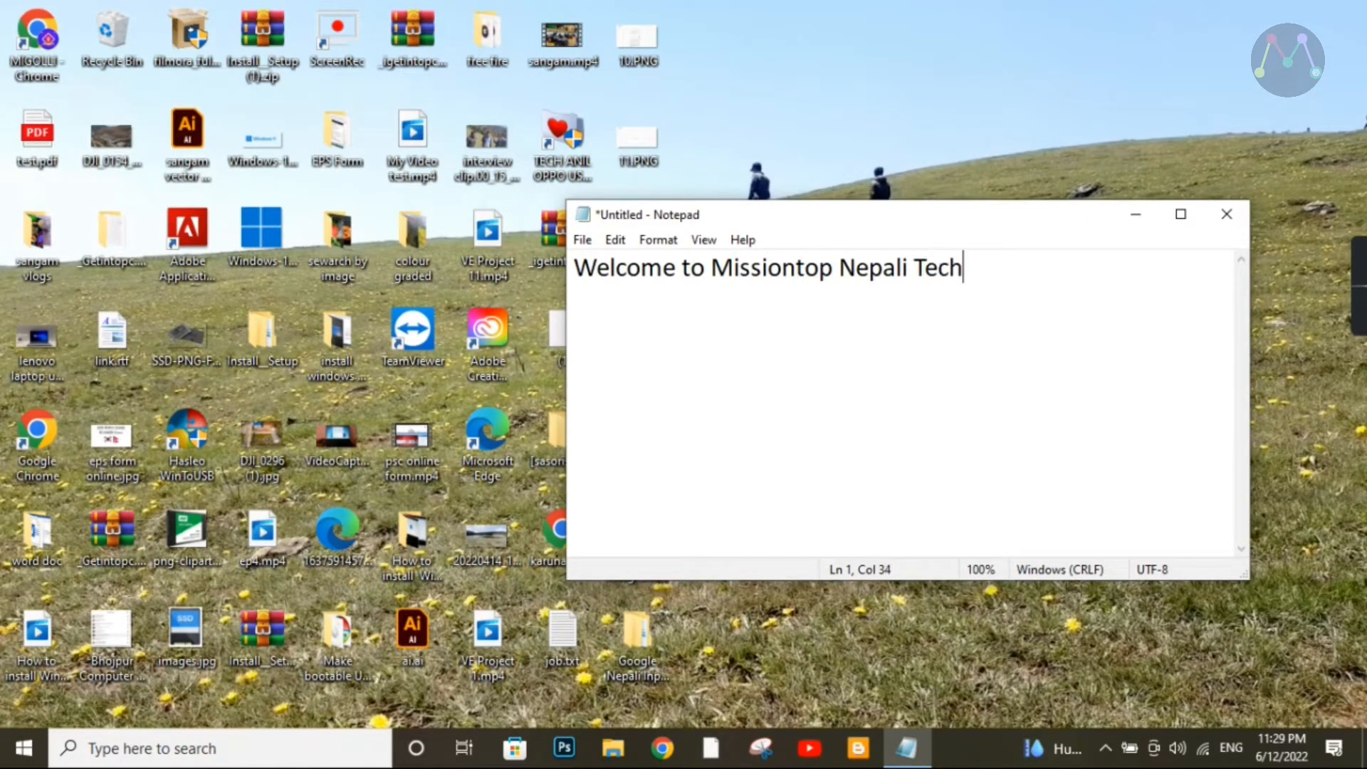
key(Return)
text(kjhjkh)
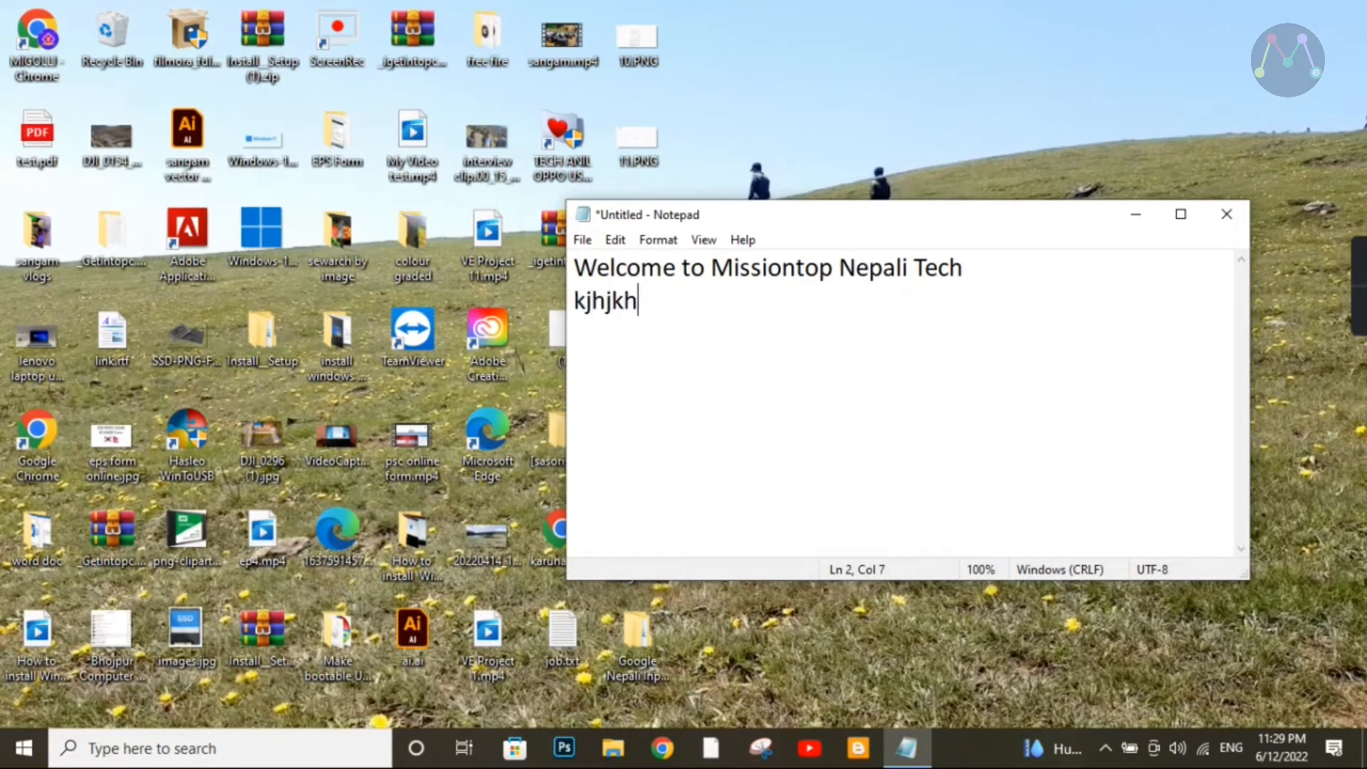
key(BackSpace)
key(BackSpace)
key(BackSpace)
key(BackSpace)
key(BackSpace)
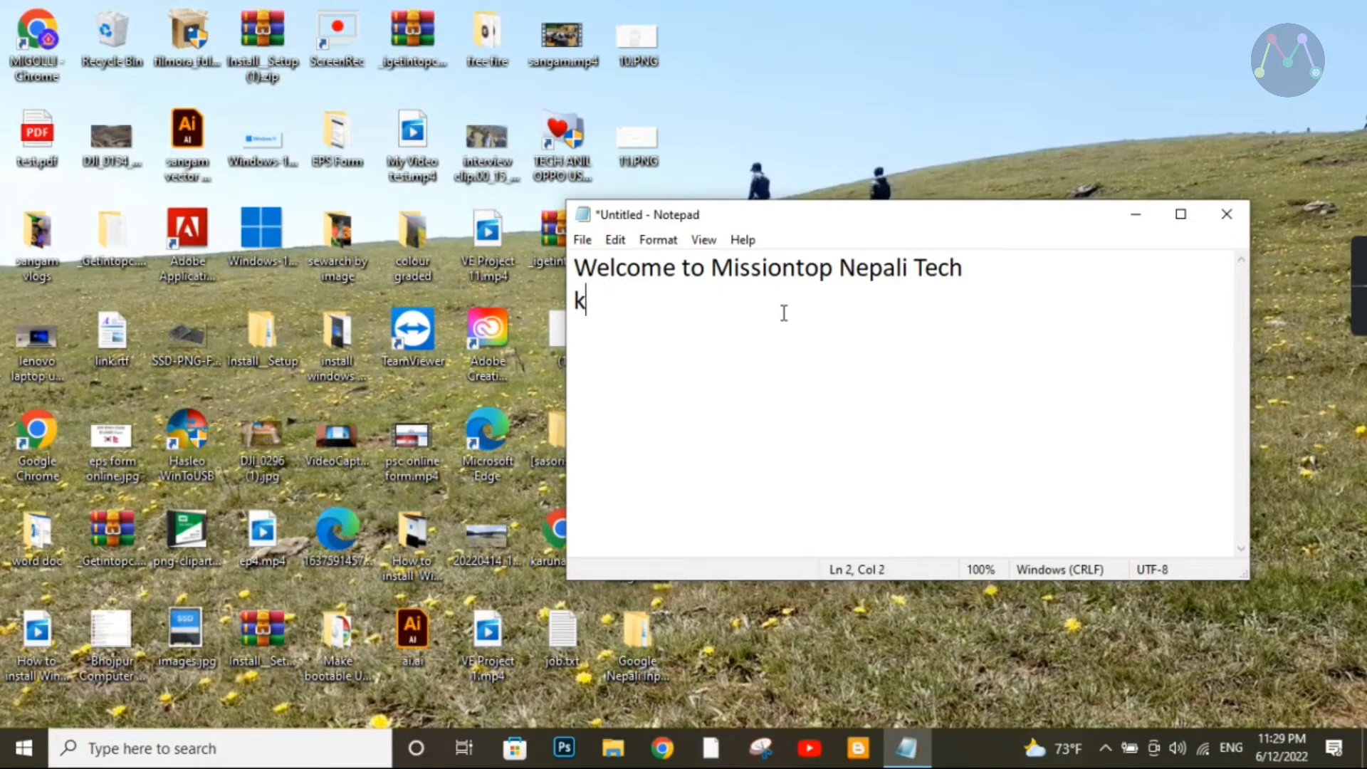
key(BackSpace)
Step: Switch input to Nepali (Google Input Tools) and type a Nepali self-introduction sentence
click(1226, 748)
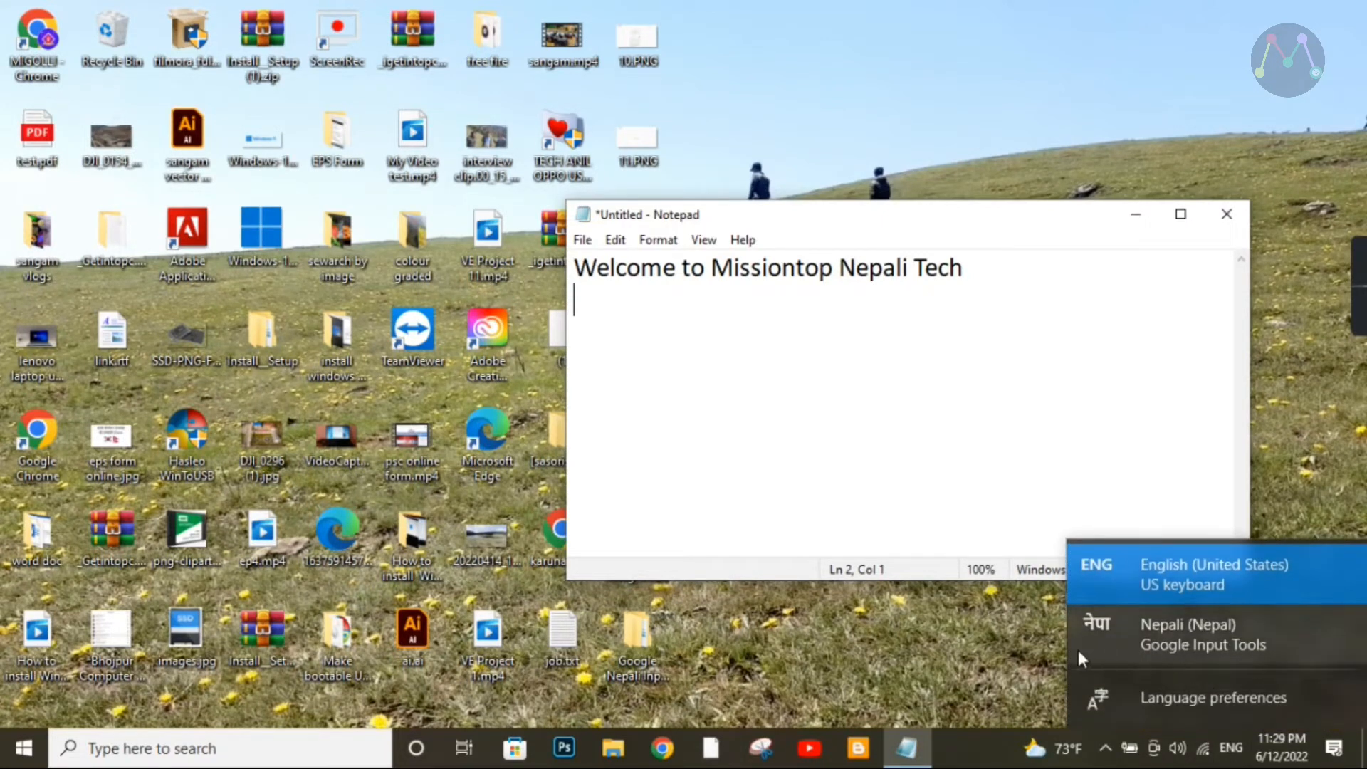
click(1249, 644)
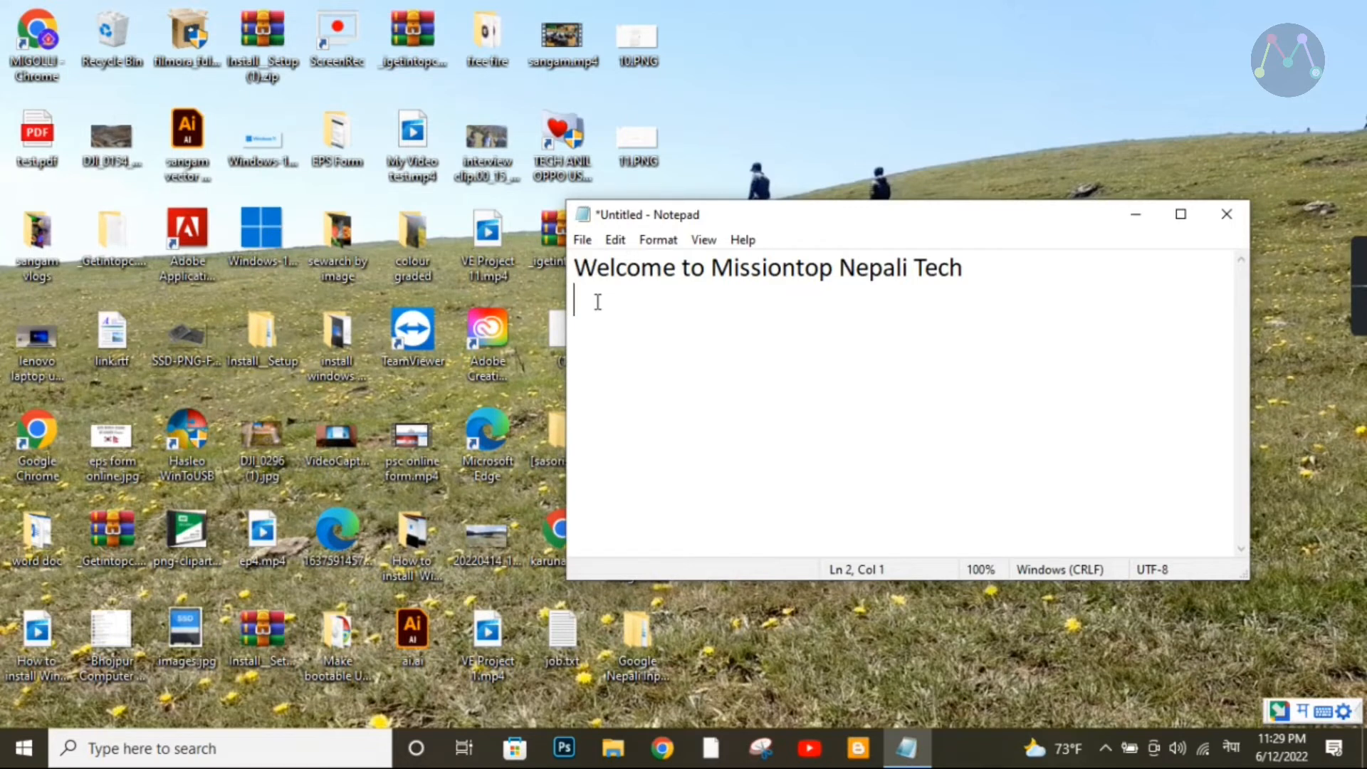
text(मेरो नाम प्रजन )
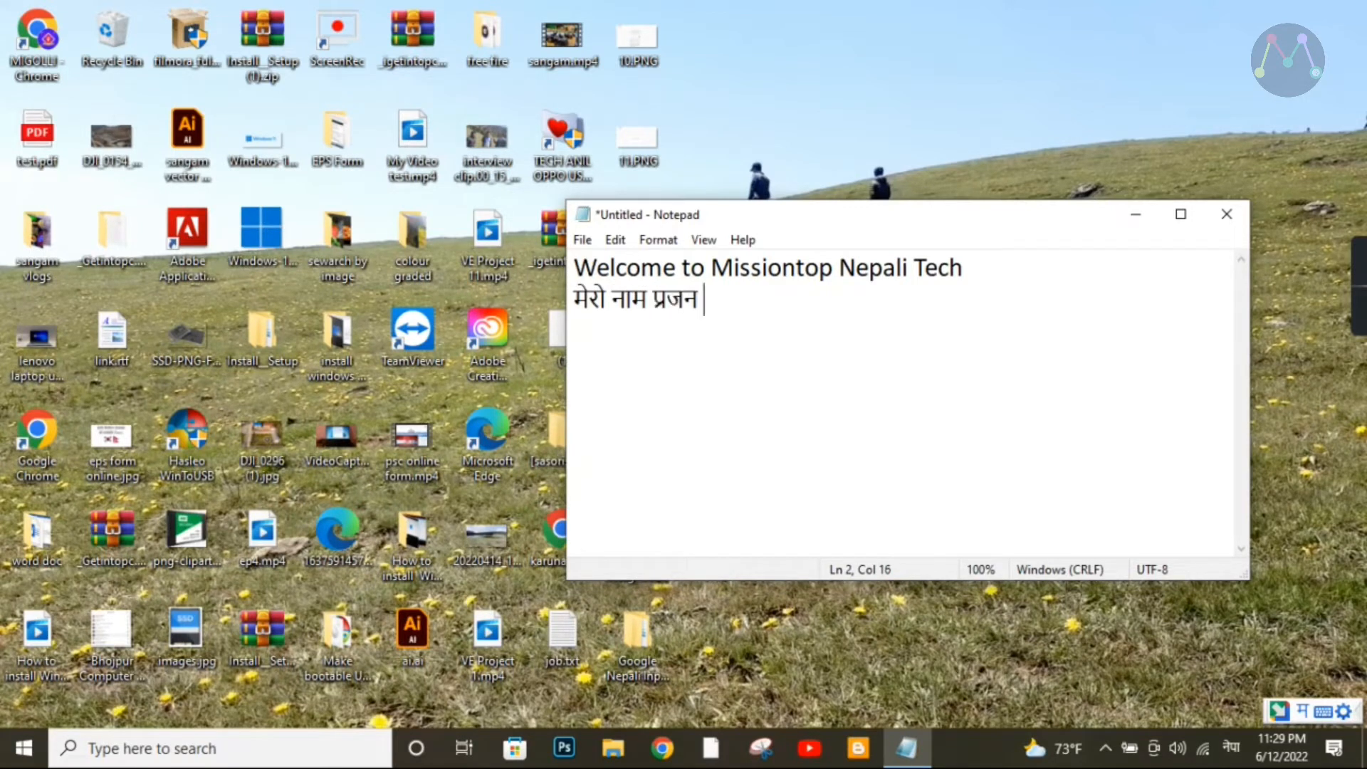
text(राई हो .)
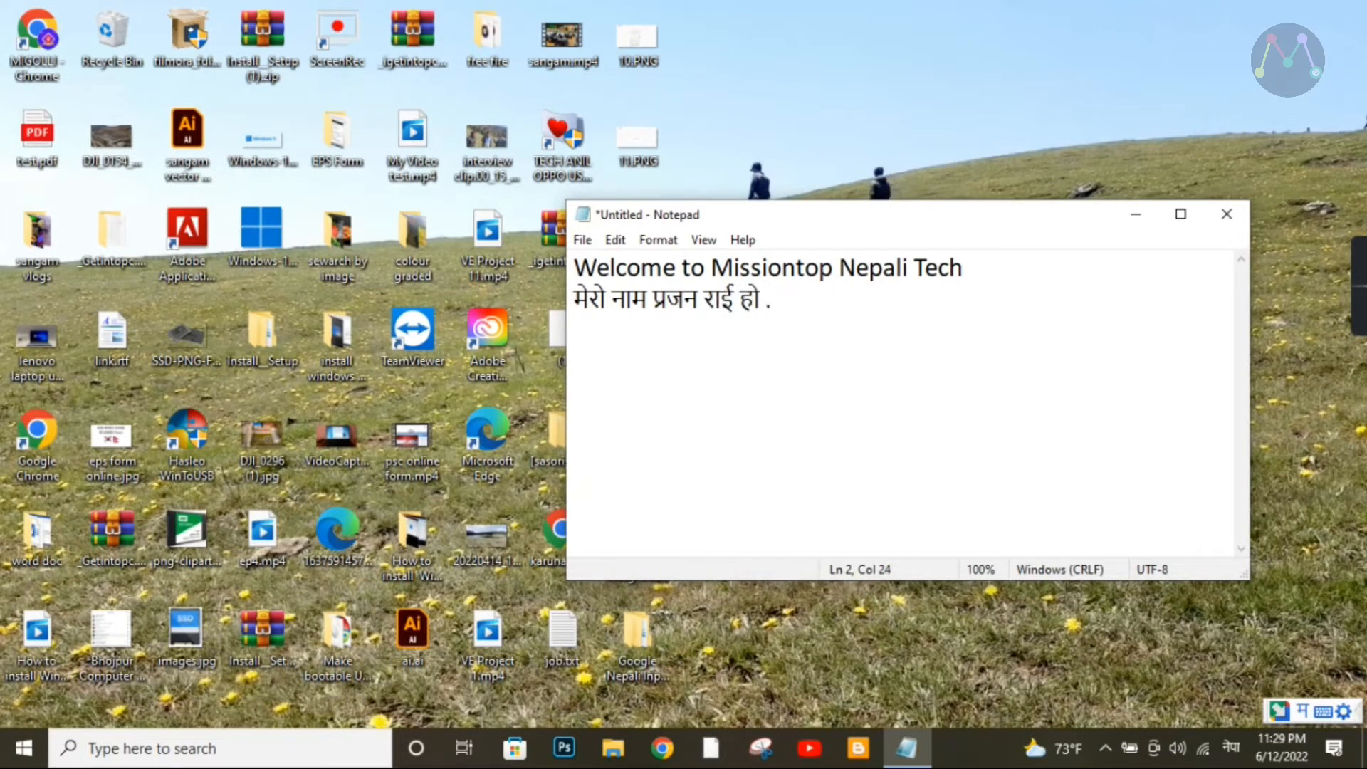
Step: Switch back to English, add 'Hello and welcome', and minimize Notepad
key(alt+shift)
text(Hell)
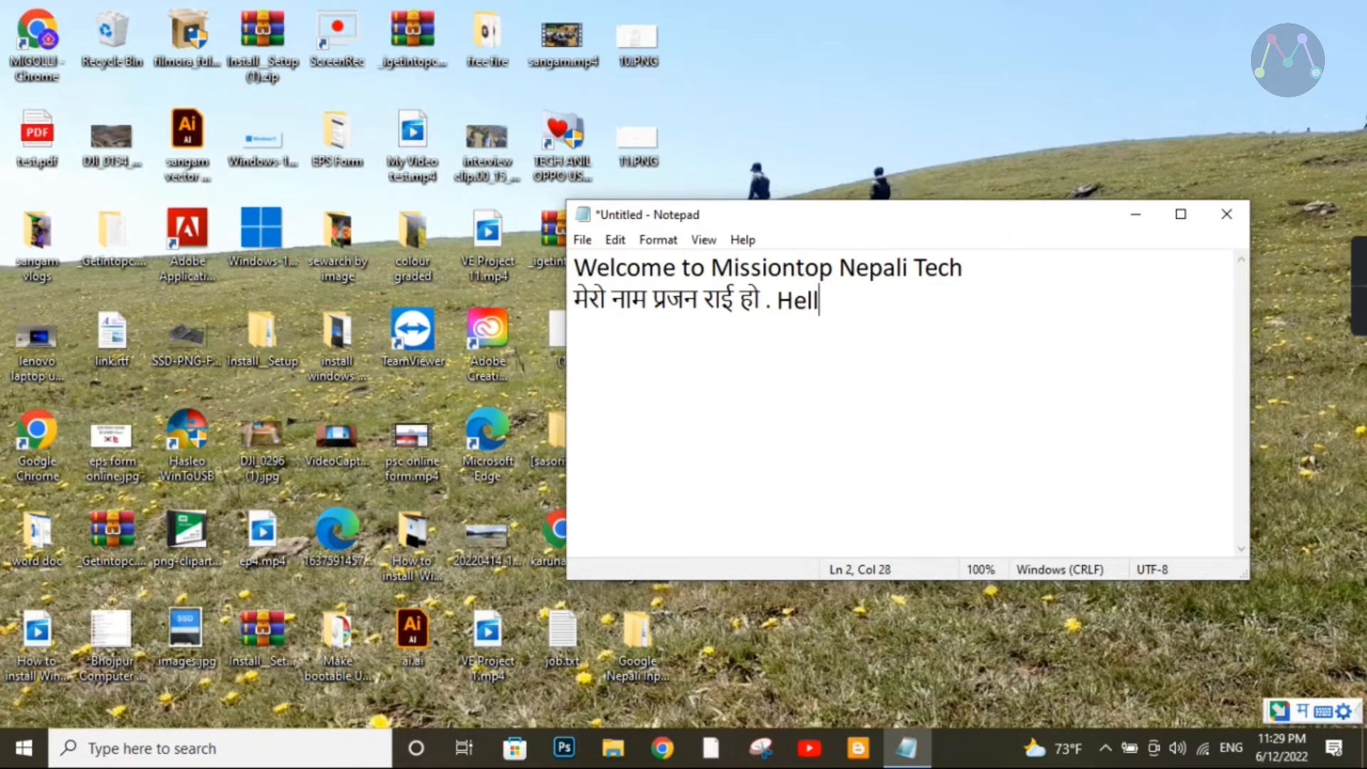
text(o and welcome)
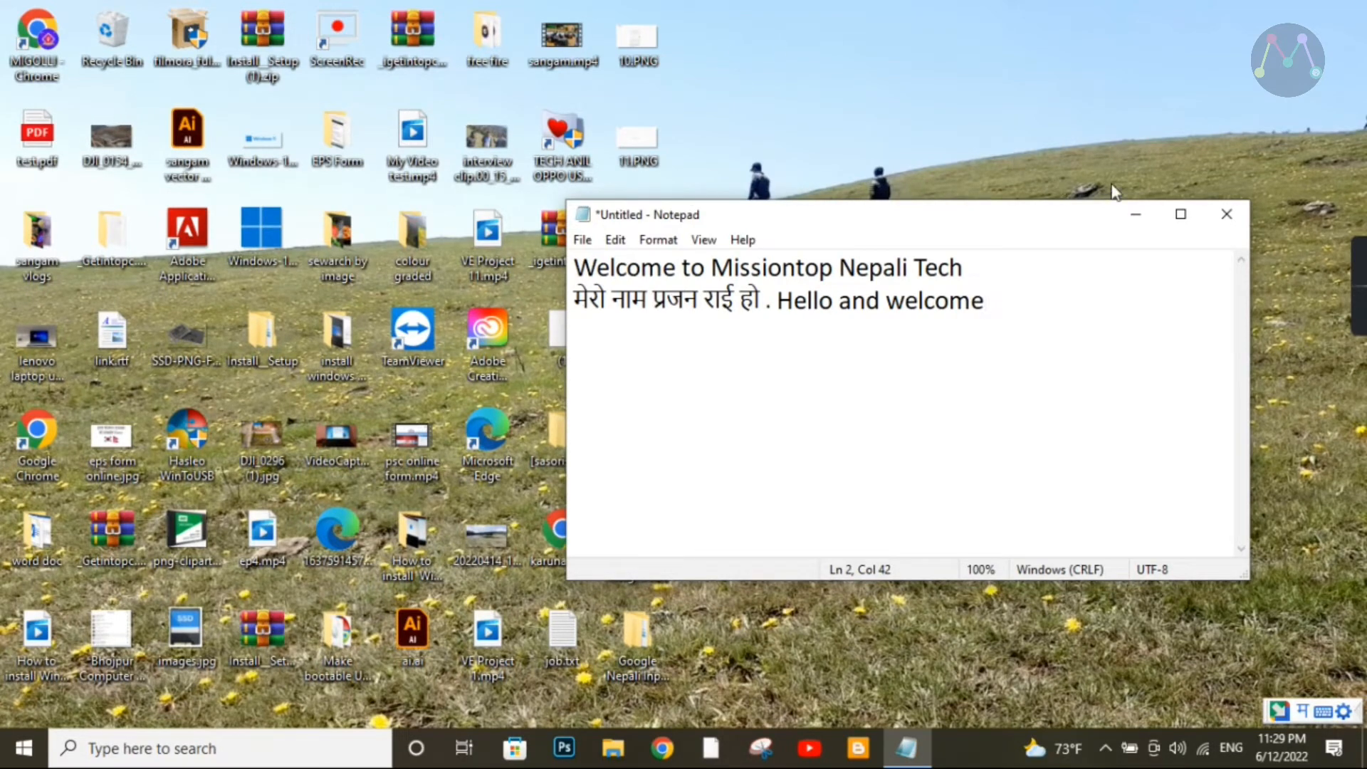
click(1136, 216)
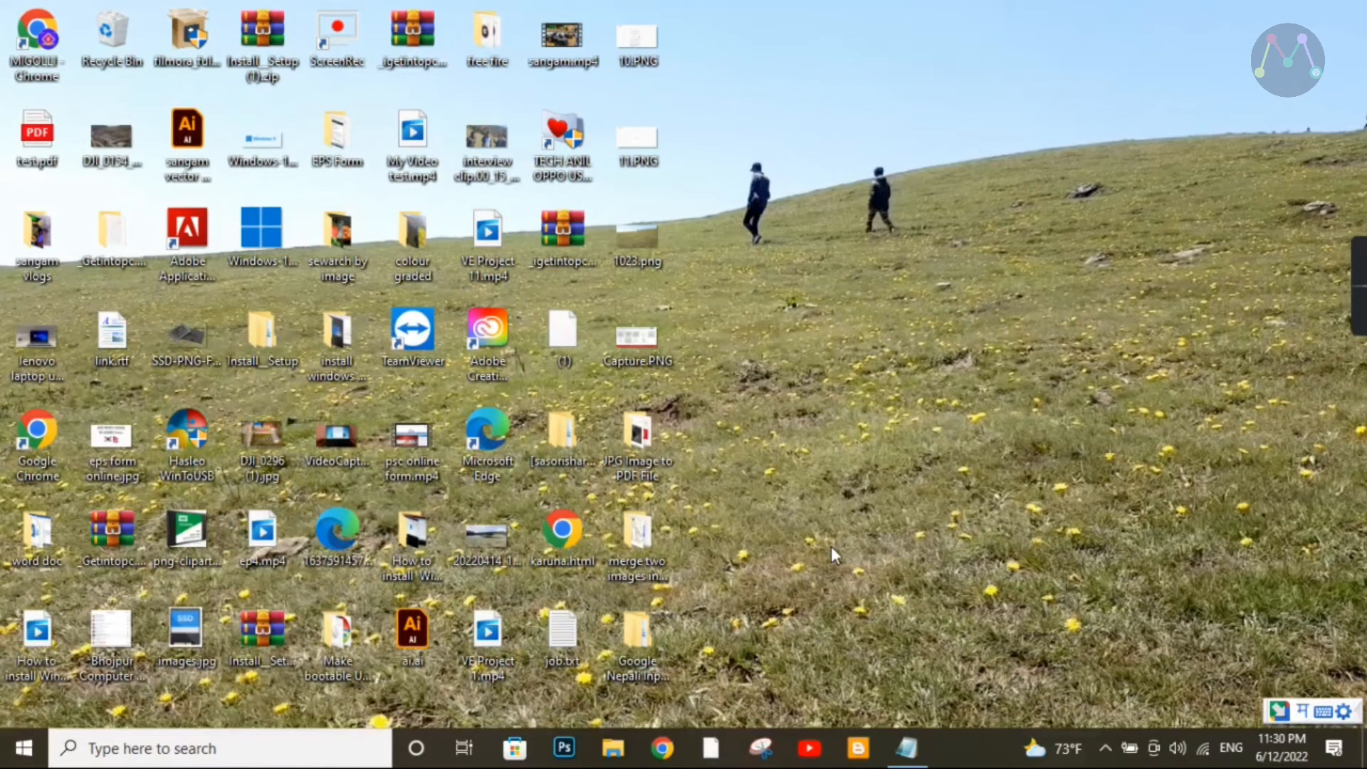
Step: Launch Word with winword from Run and create a blank document
key(super+r)
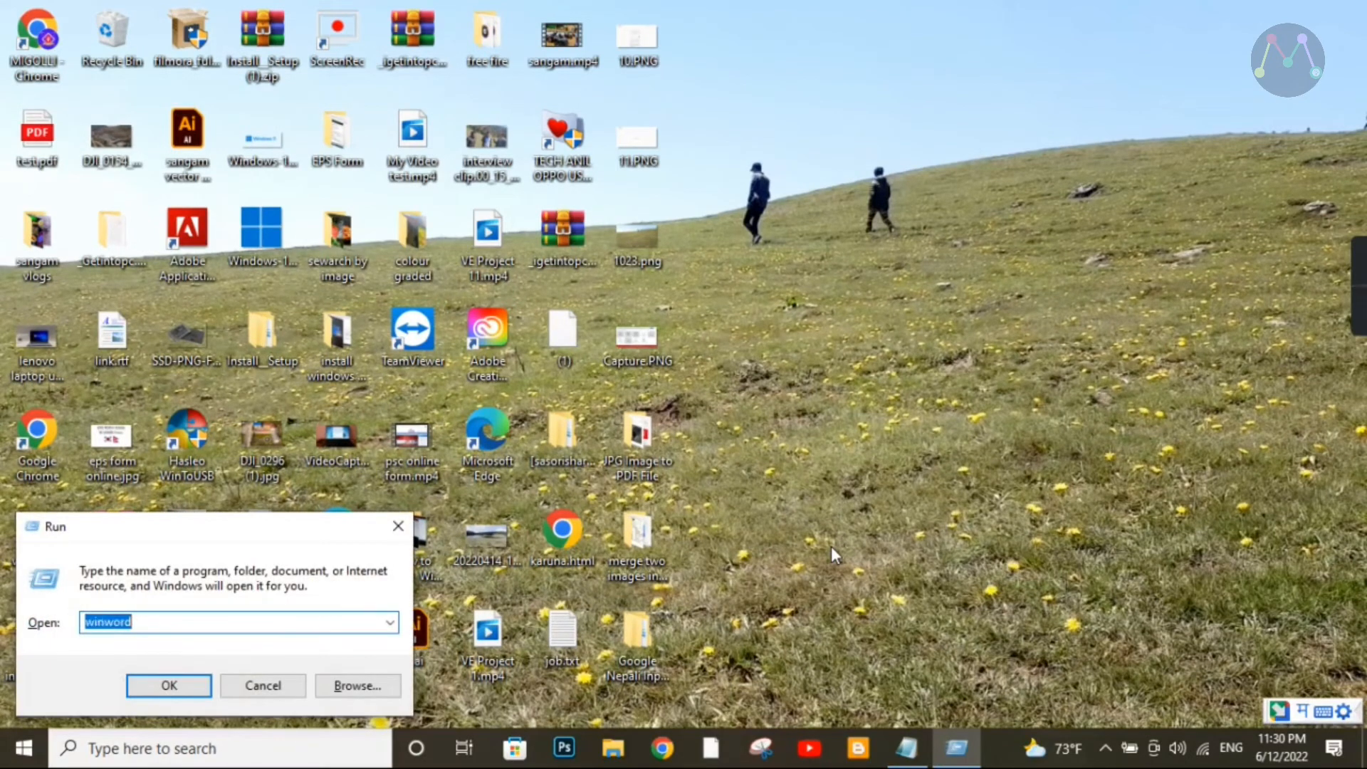
key(Return)
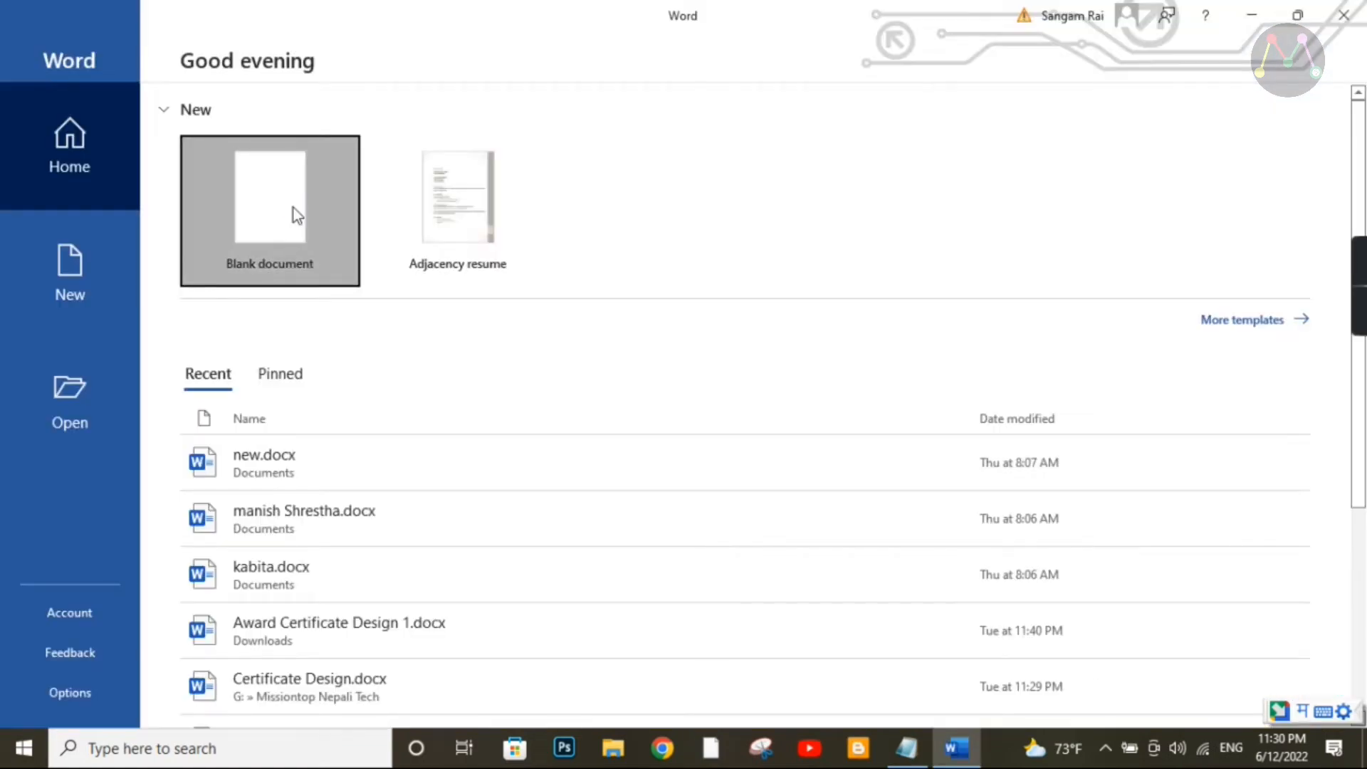
click(293, 208)
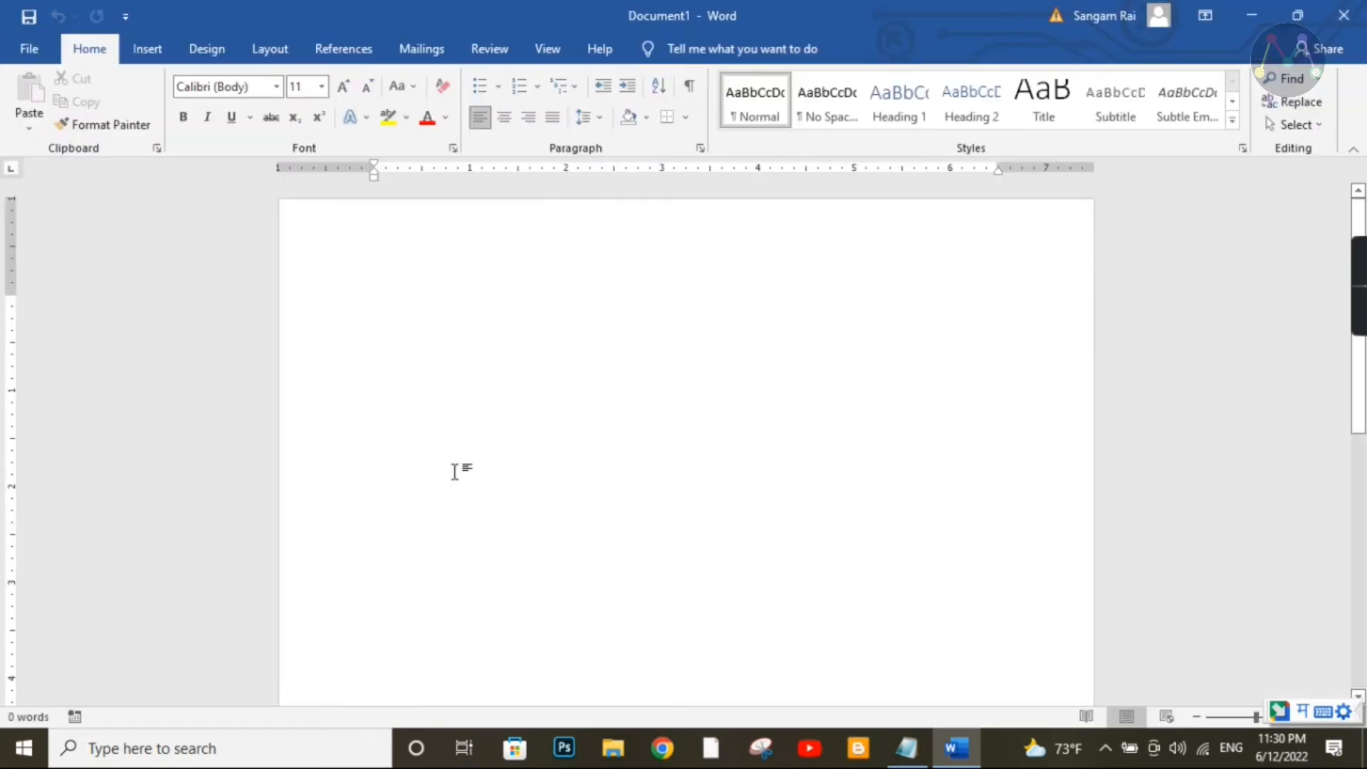
Step: Enlarge the font and type सुन्दर नेपाल with Nepali transliteration on the first line
click(342, 88)
click(343, 88)
click(342, 89)
click(342, 89)
click(342, 89)
click(342, 88)
click(342, 88)
click(342, 89)
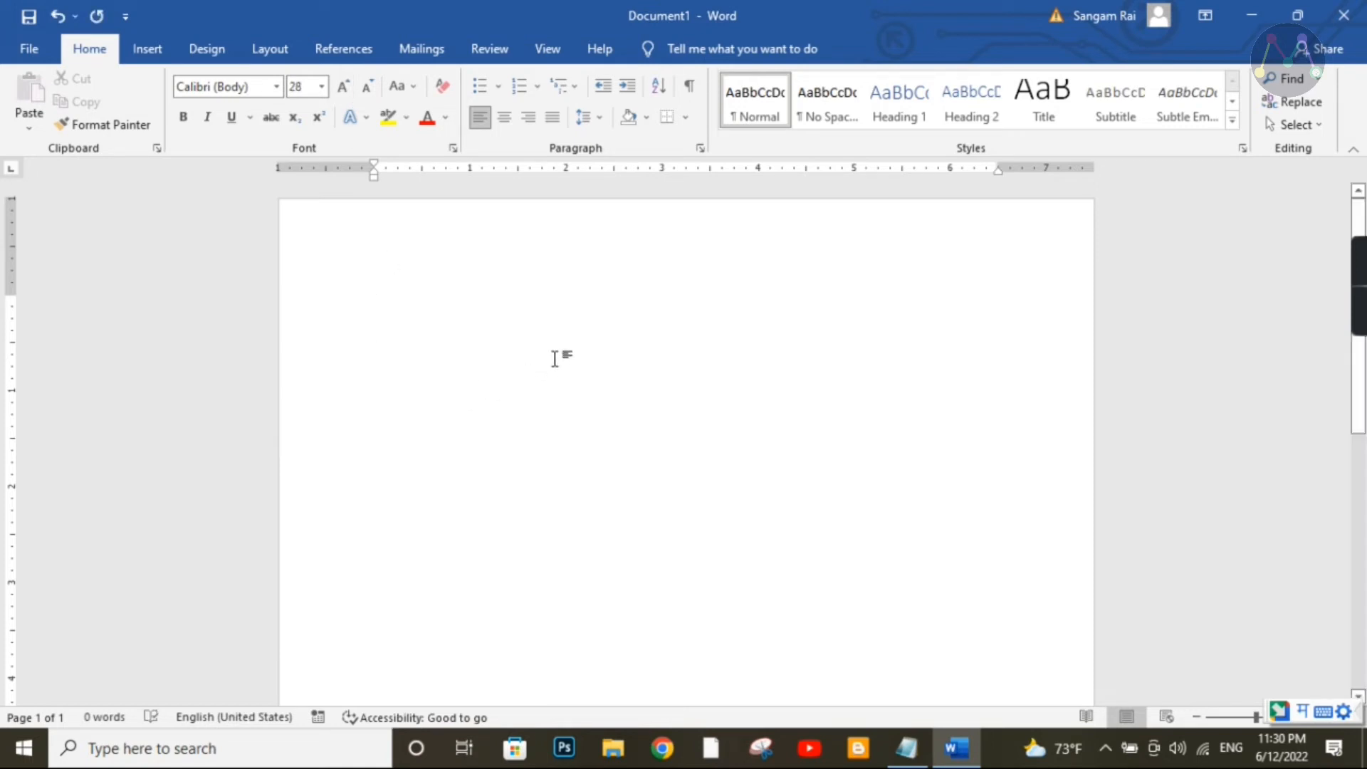
text(sundar)
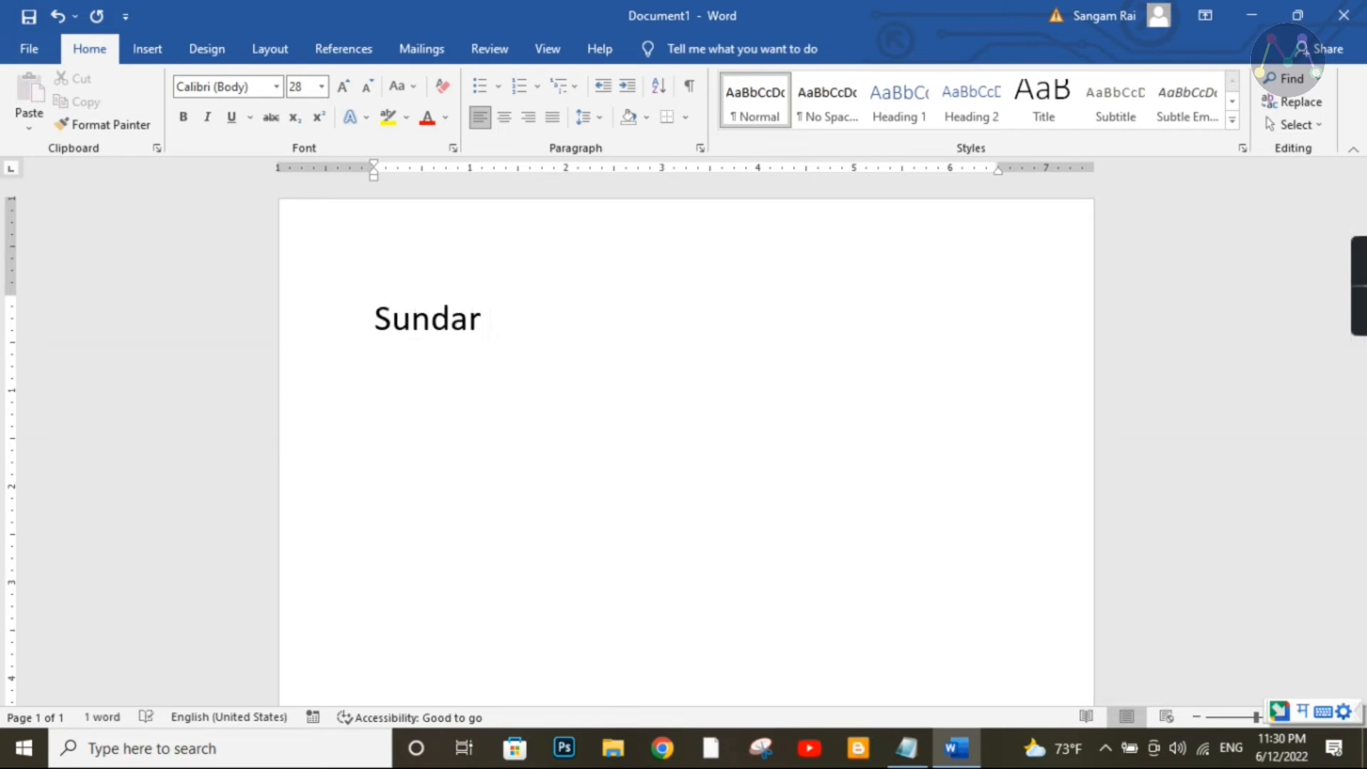
key(ctrl+BackSpace)
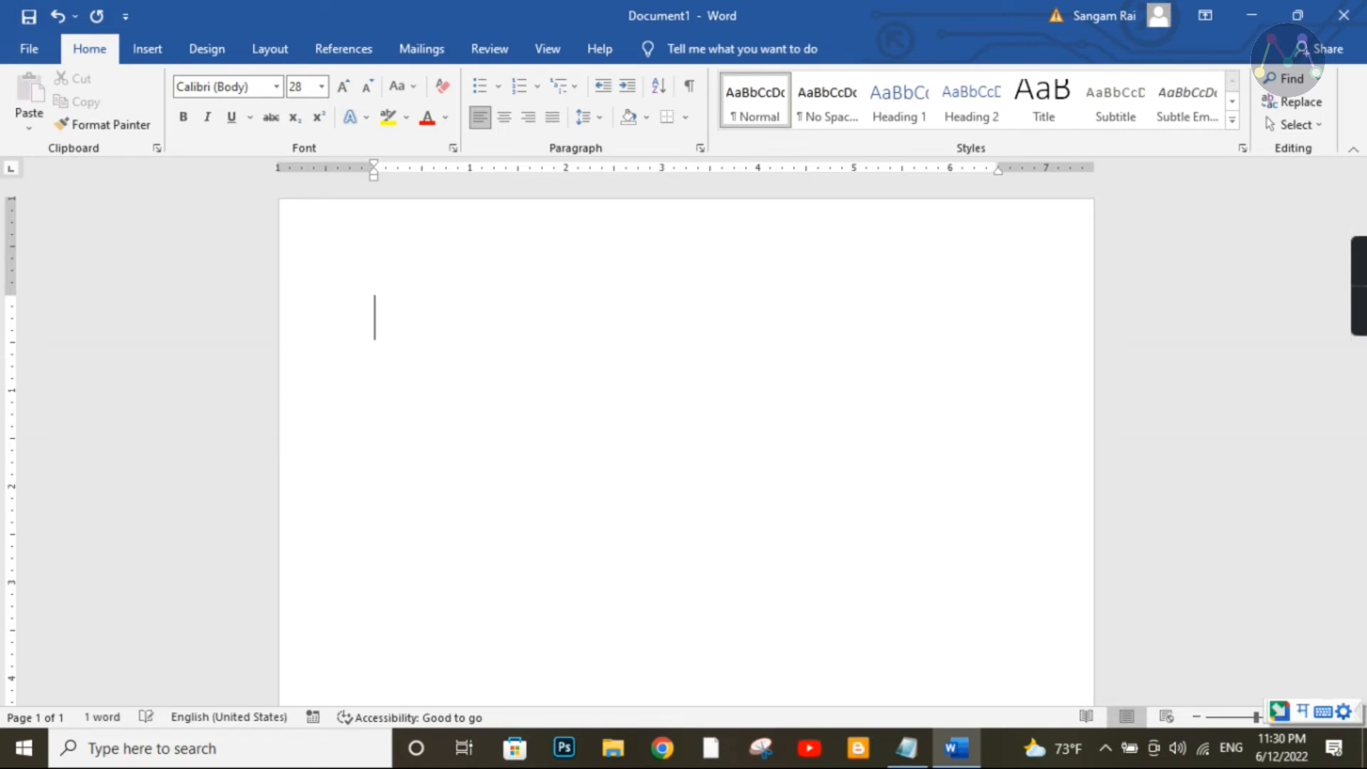
key(alt+shift)
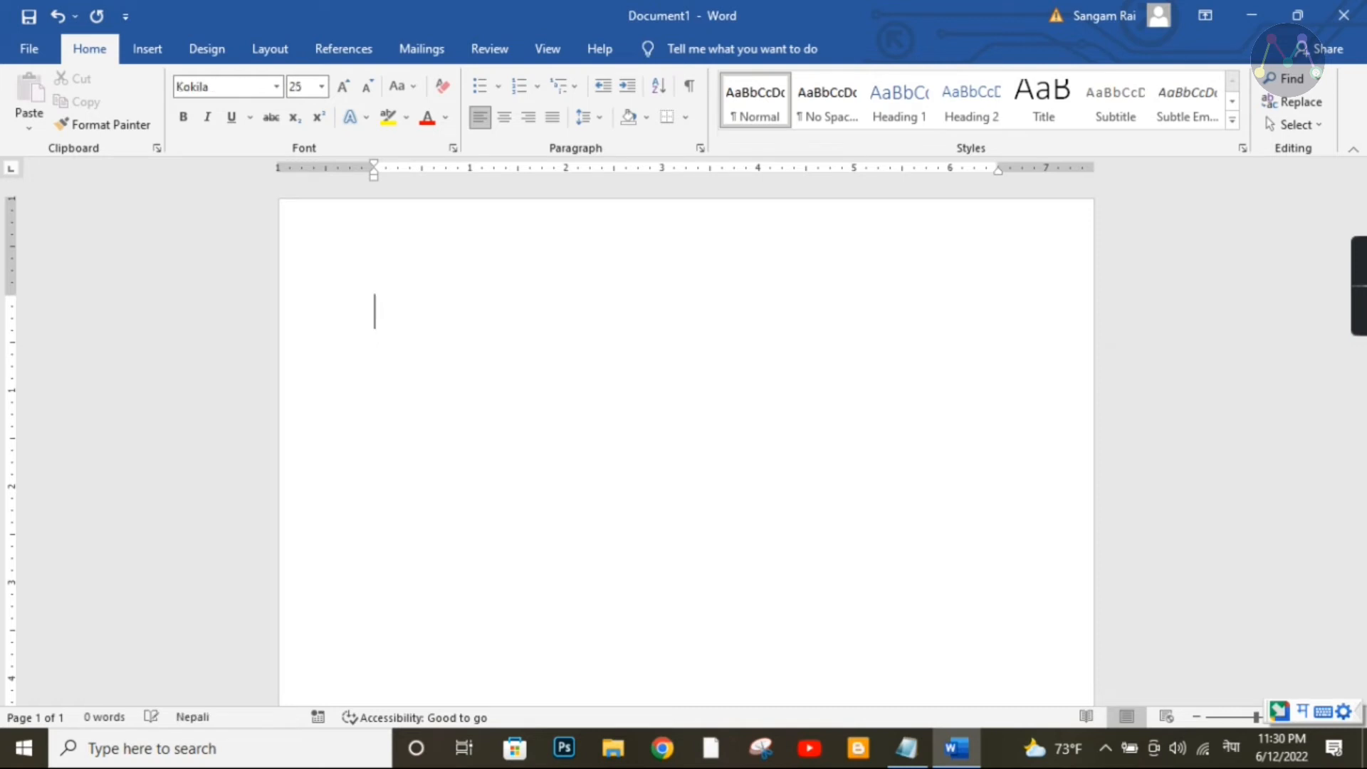
text(sun)
key(BackSpace)
key(BackSpace)
key(BackSpace)
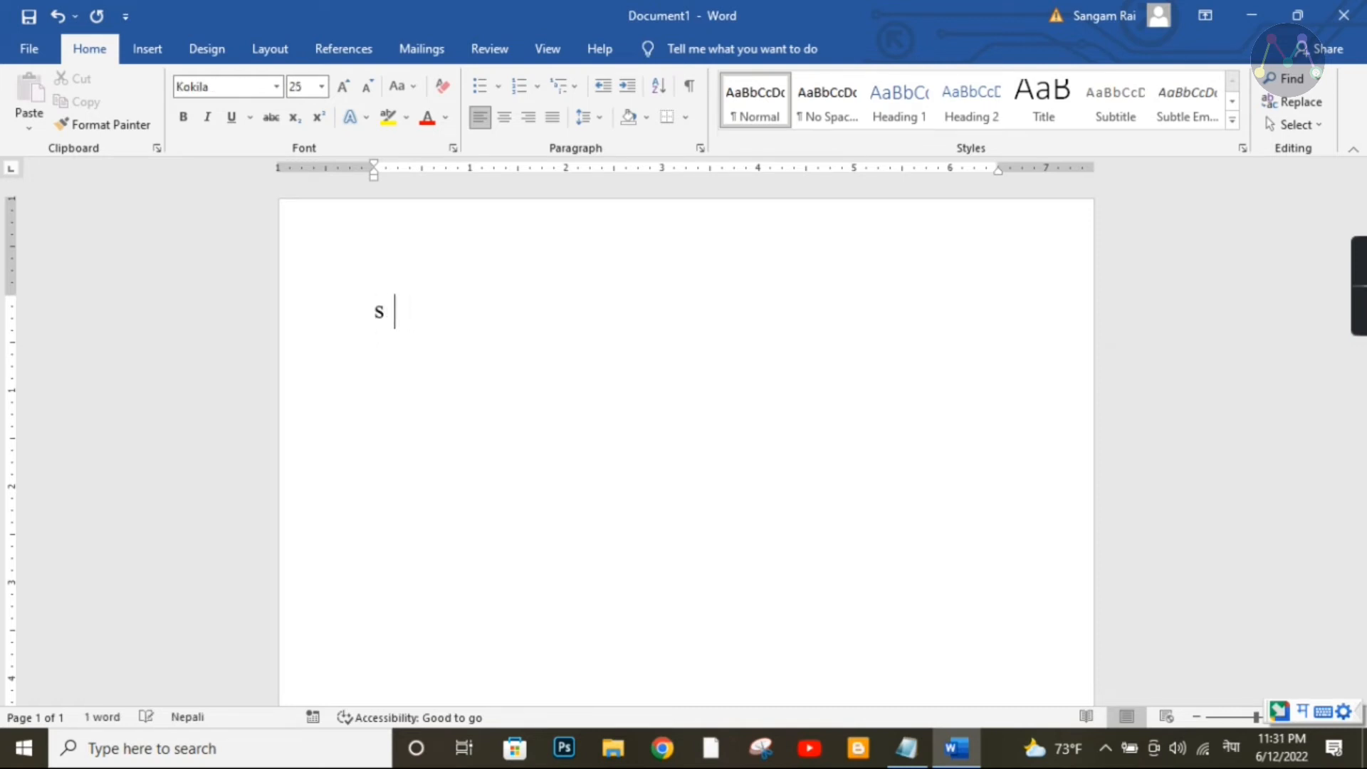
text(sundar)
key(BackSpace)
key(BackSpace)
key(BackSpace)
key(BackSpace)
key(BackSpace)
key(BackSpace)
key(BackSpace)
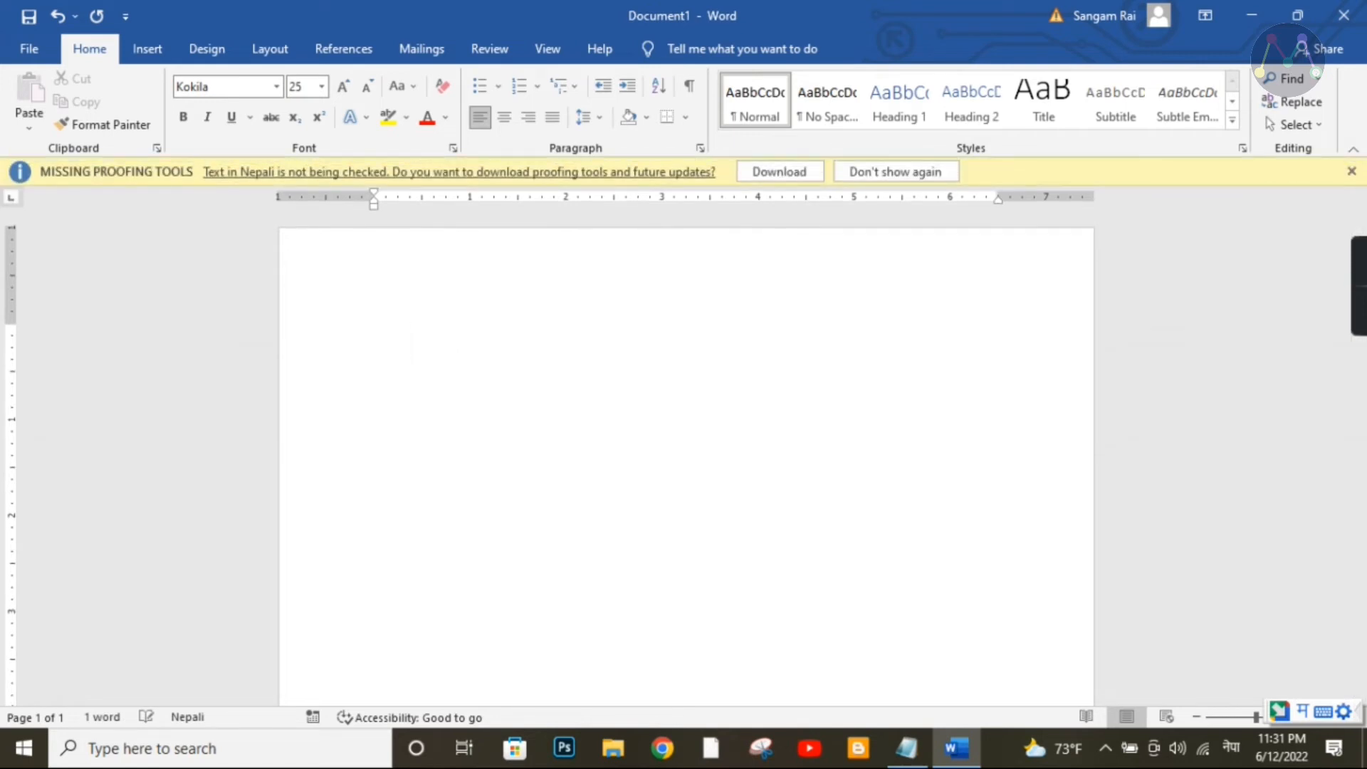
text(sundar)
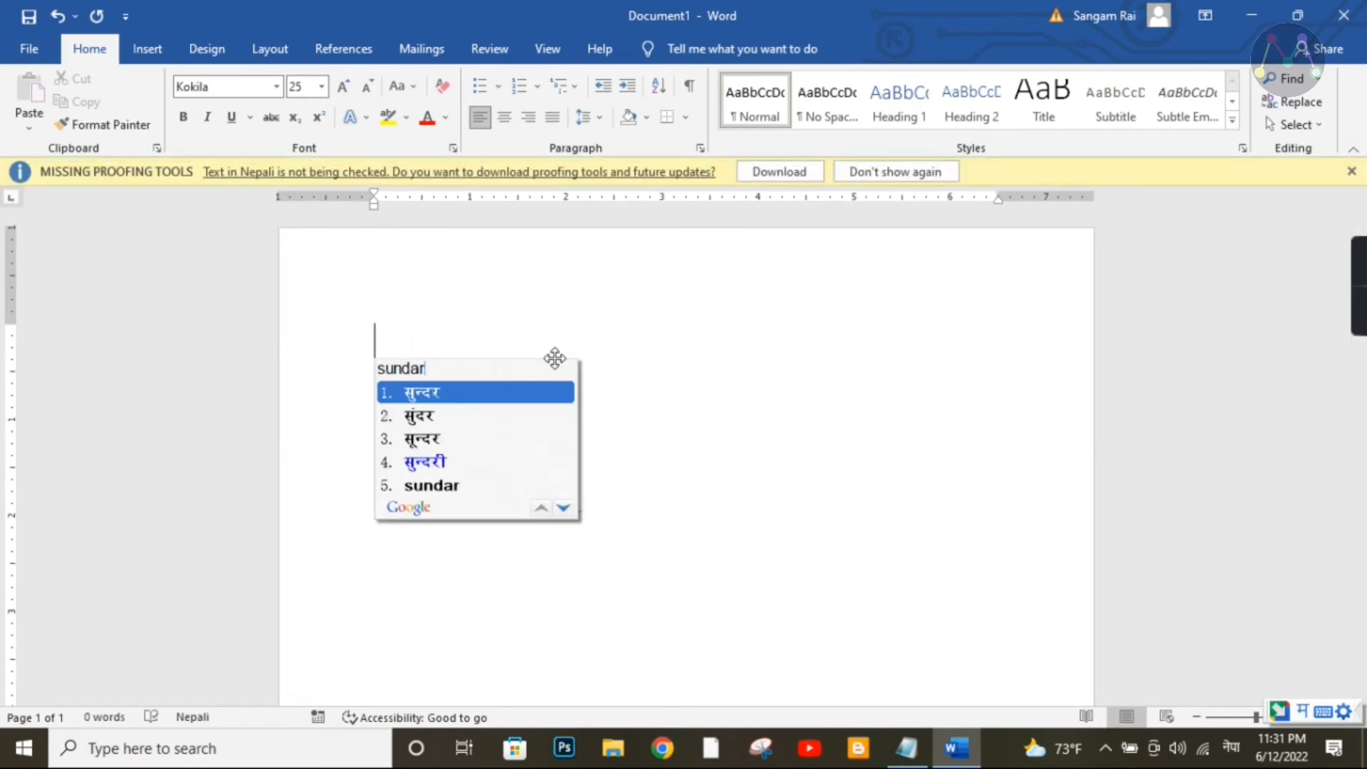
key(Return)
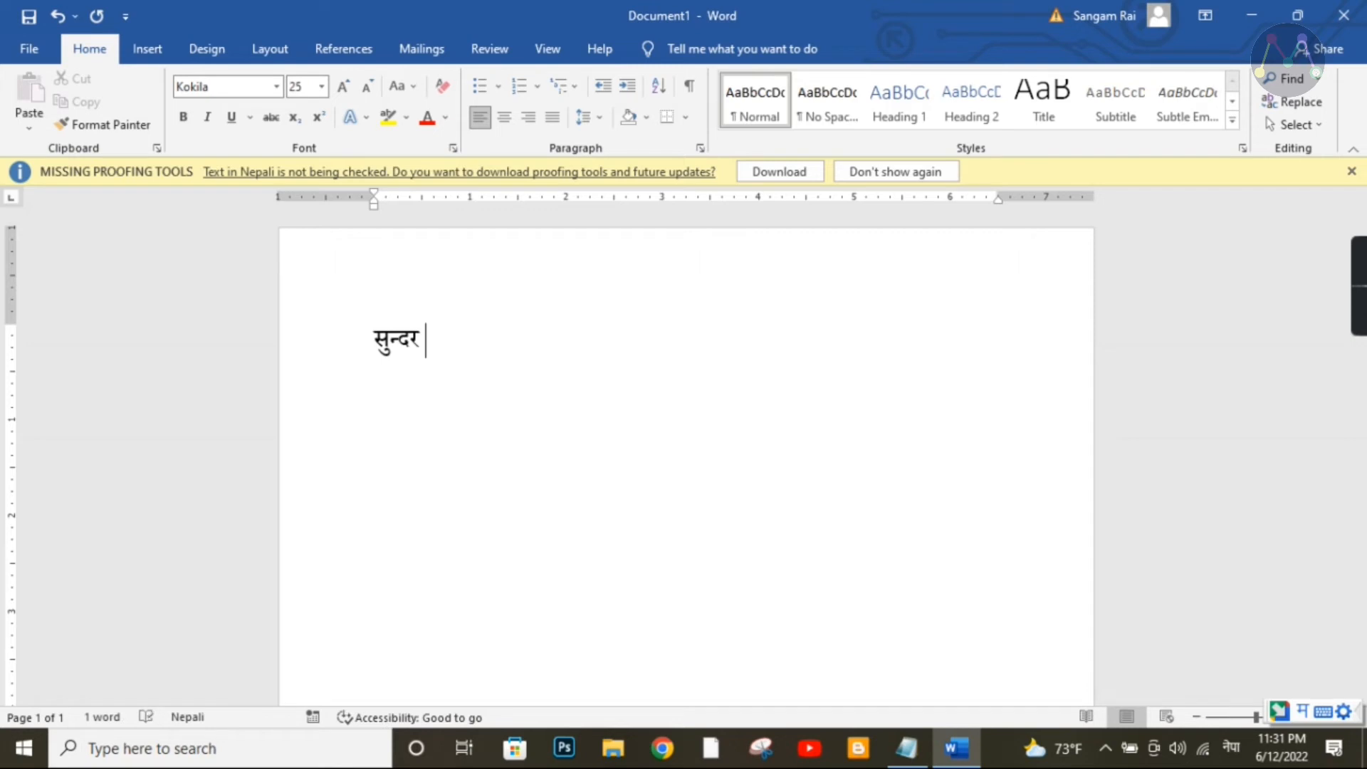
text(nepal)
key(Return)
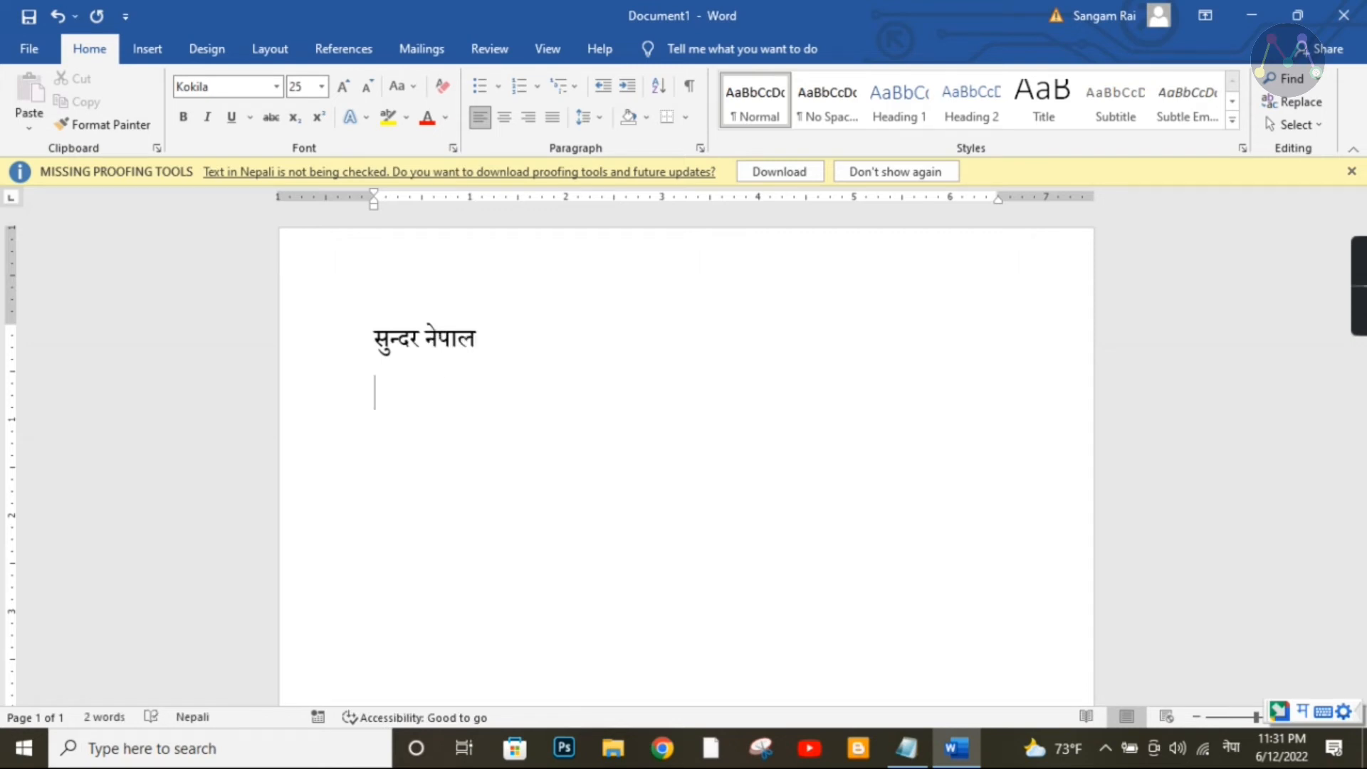
Step: Type the second line स्वागत छः मेरो युट्युब च्यानल मा . choosing the युट्युब spelling
text(swagat chhah )
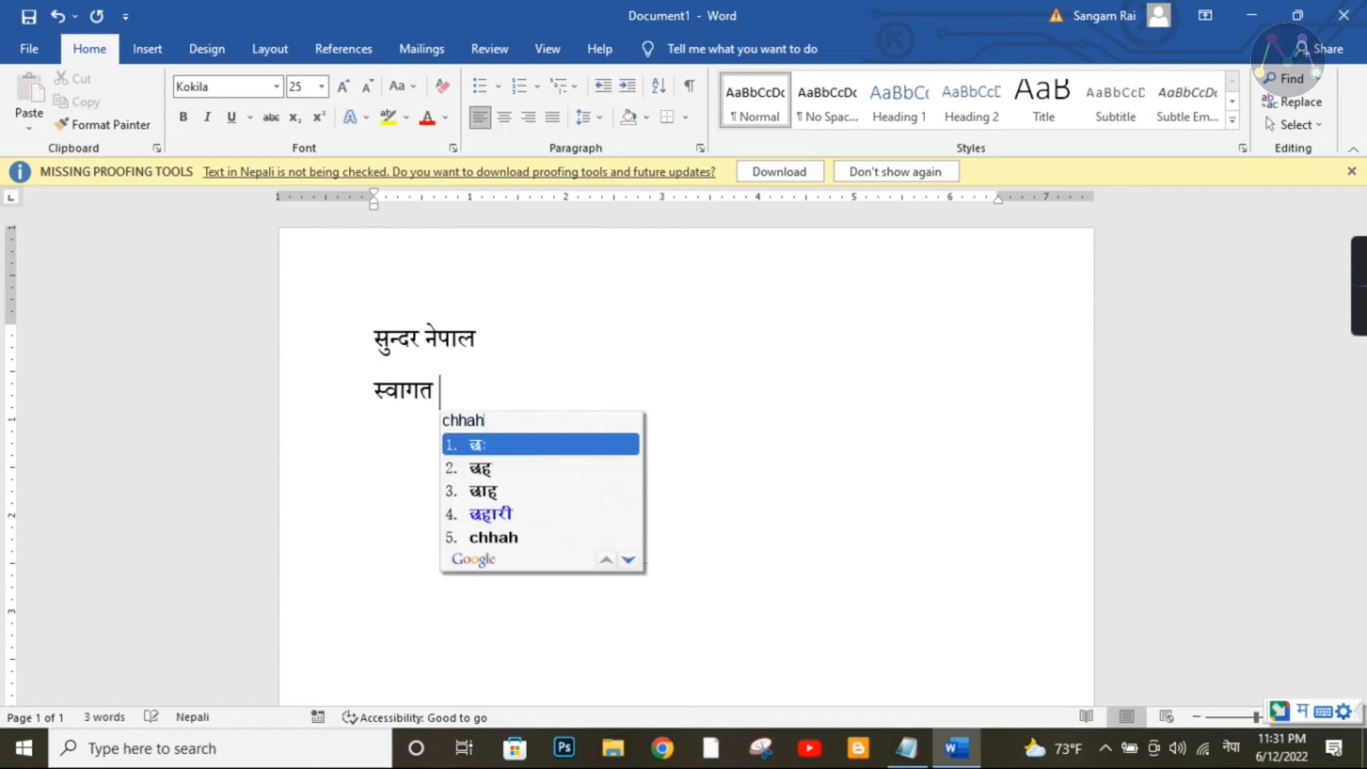
text(mero )
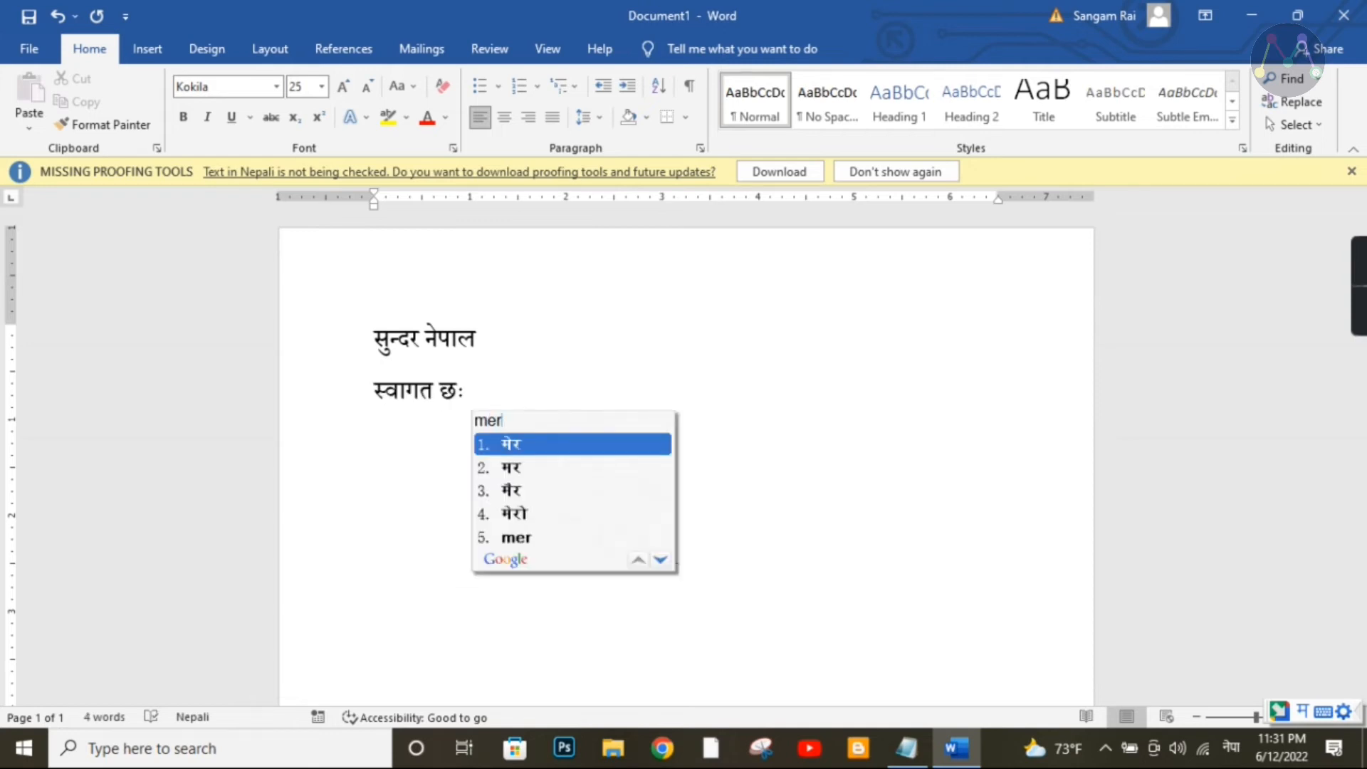
text(yuTyu)
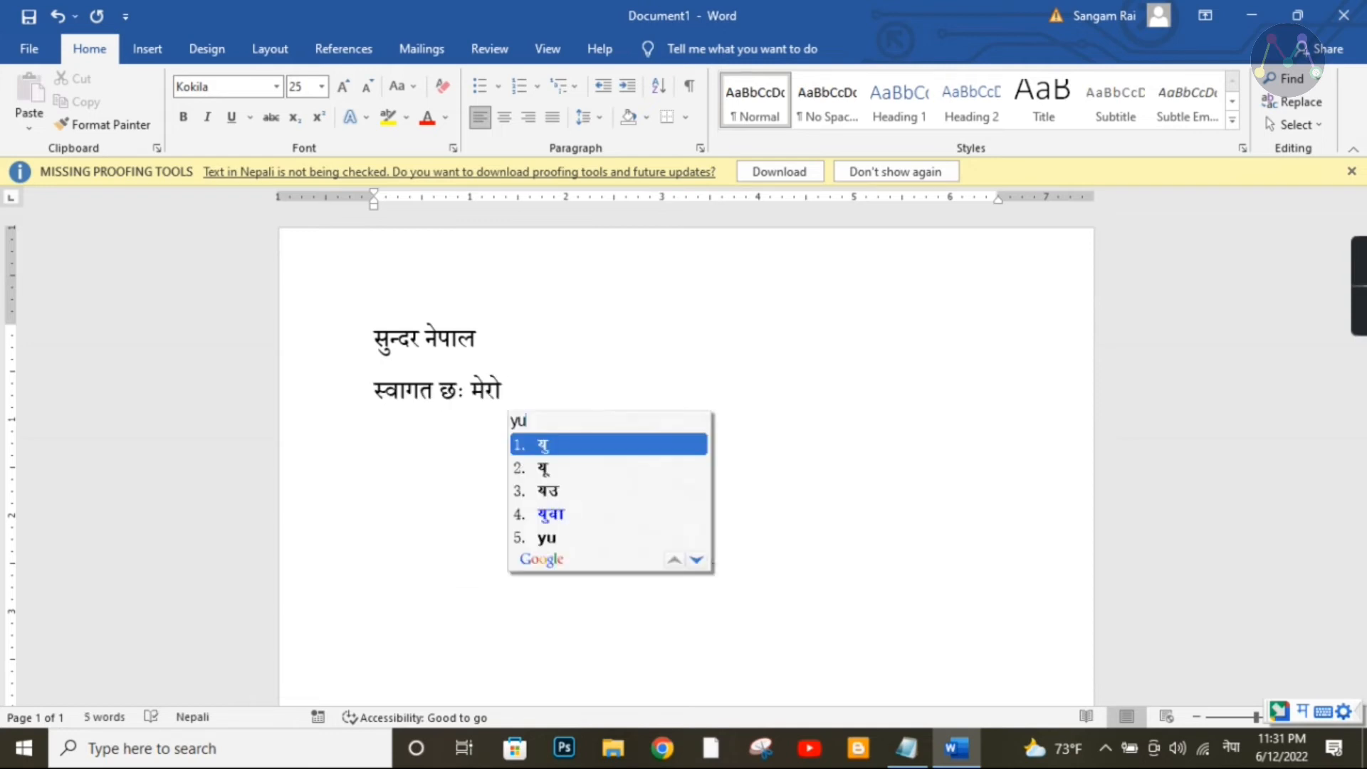
text(b)
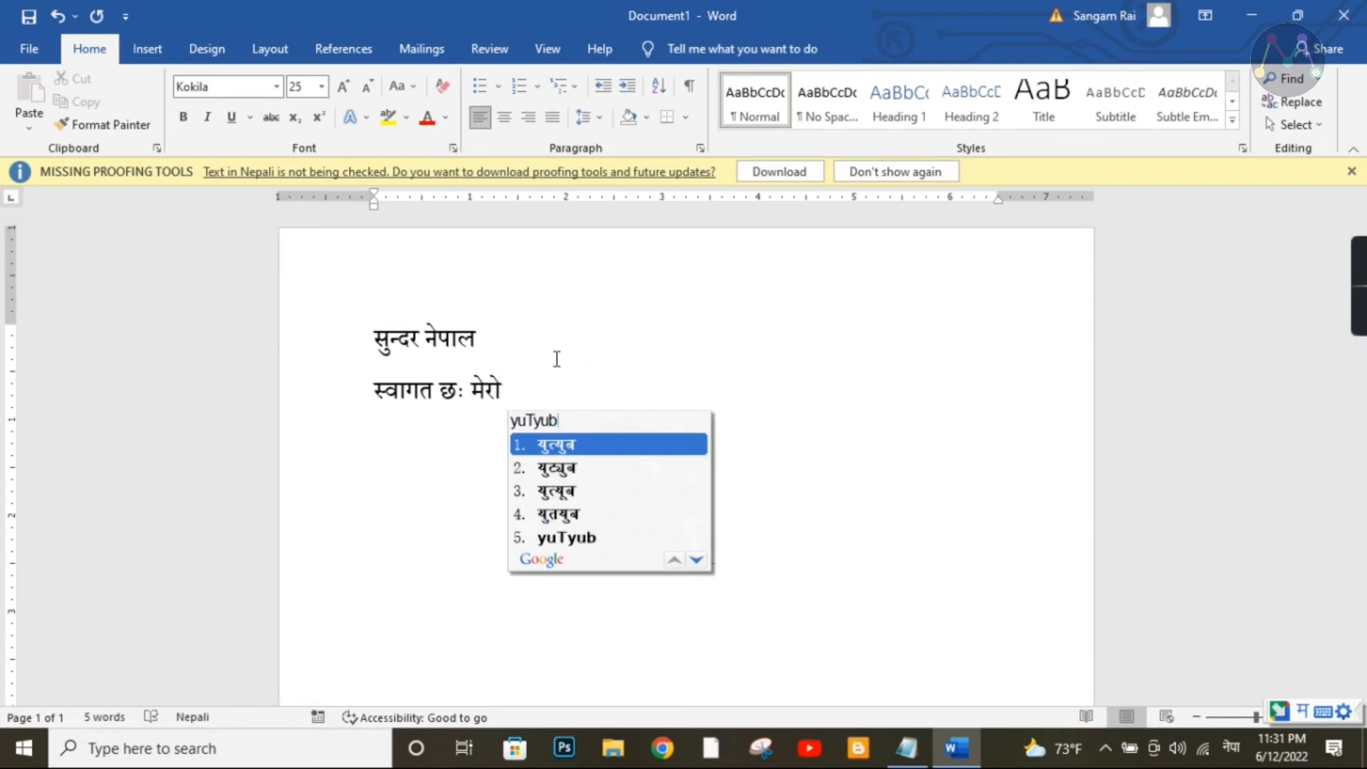
key(Down)
key(Down)
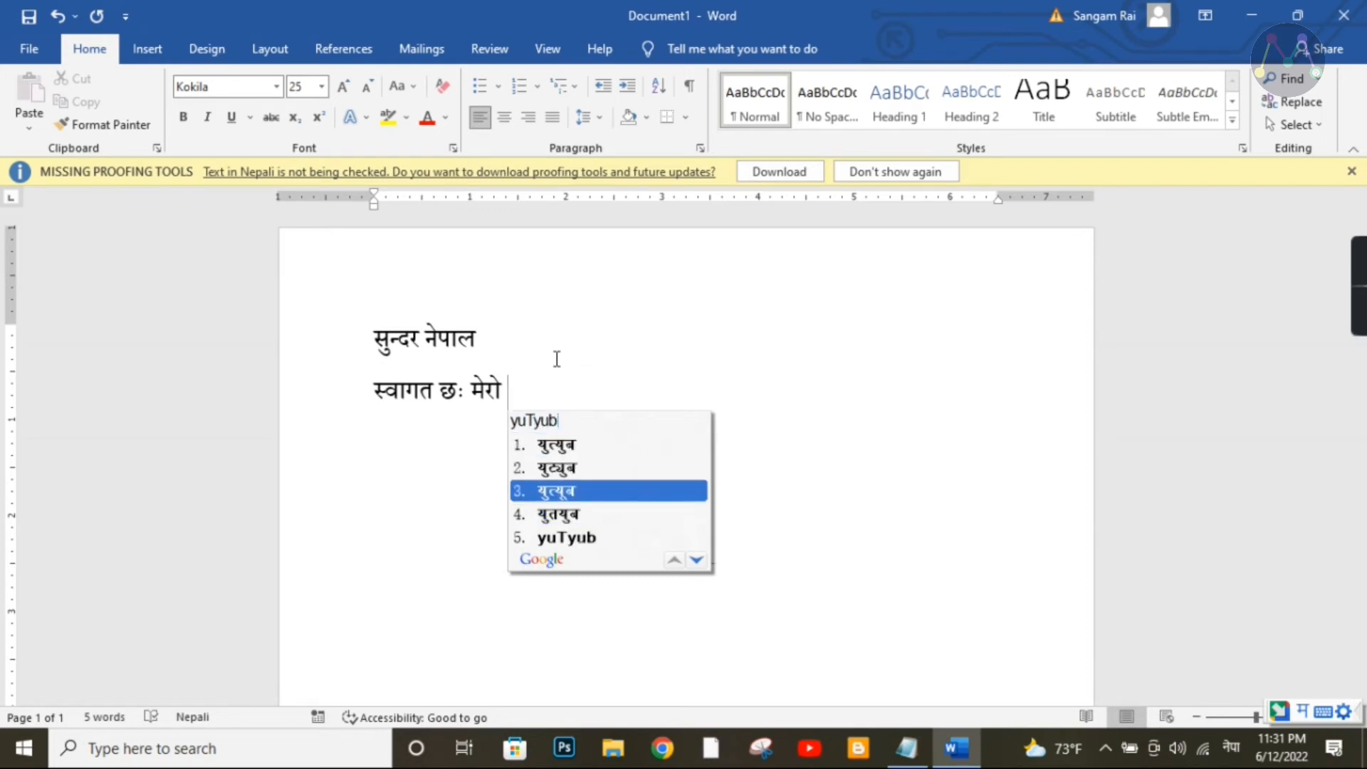
key(Up)
key(space)
text(chyanal)
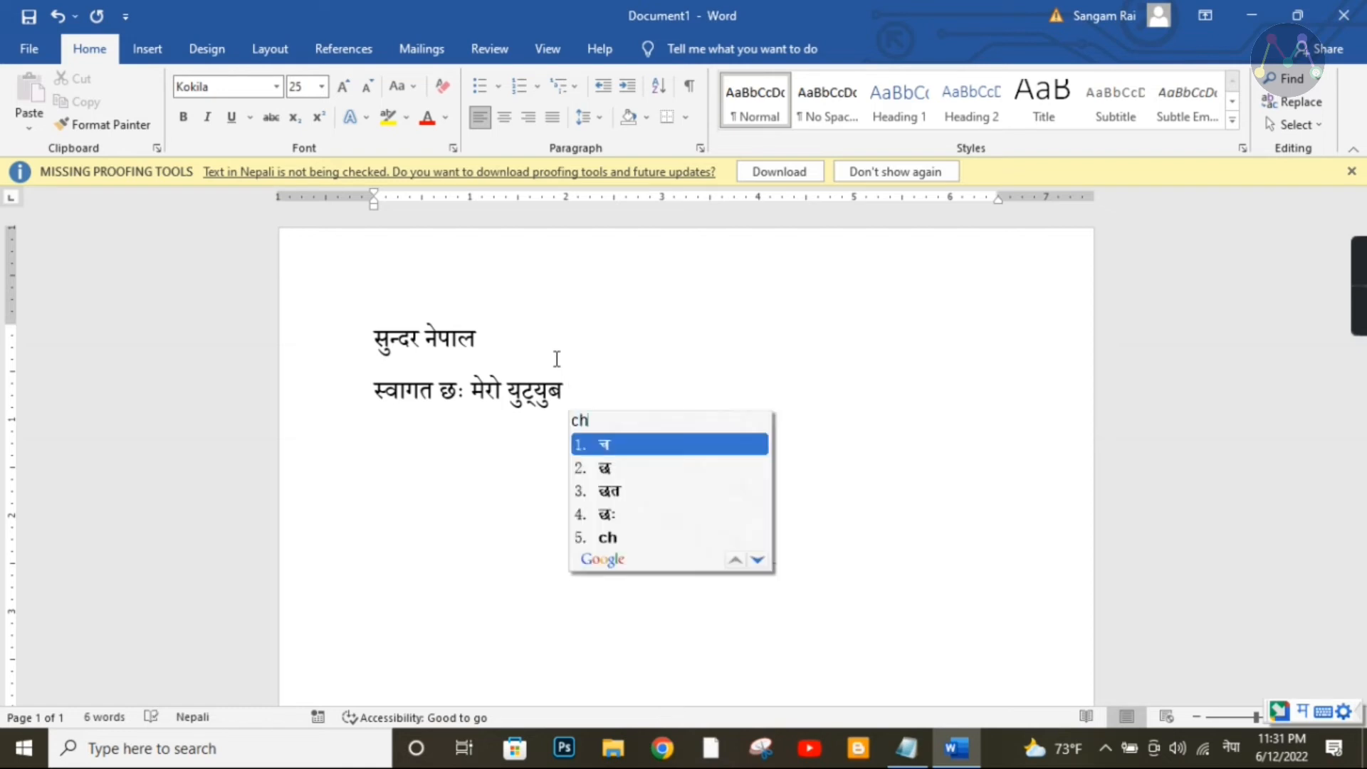
key(space)
text(ma)
key(space)
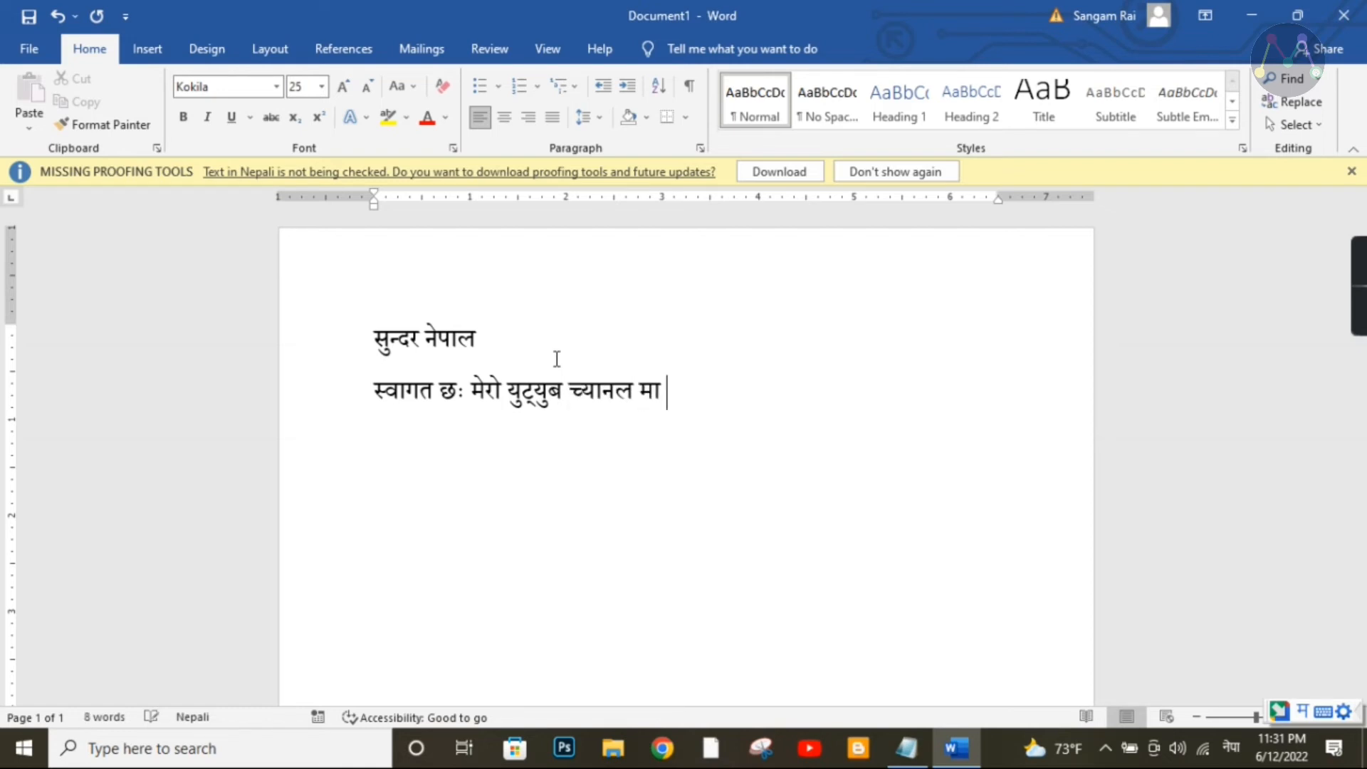
text(.)
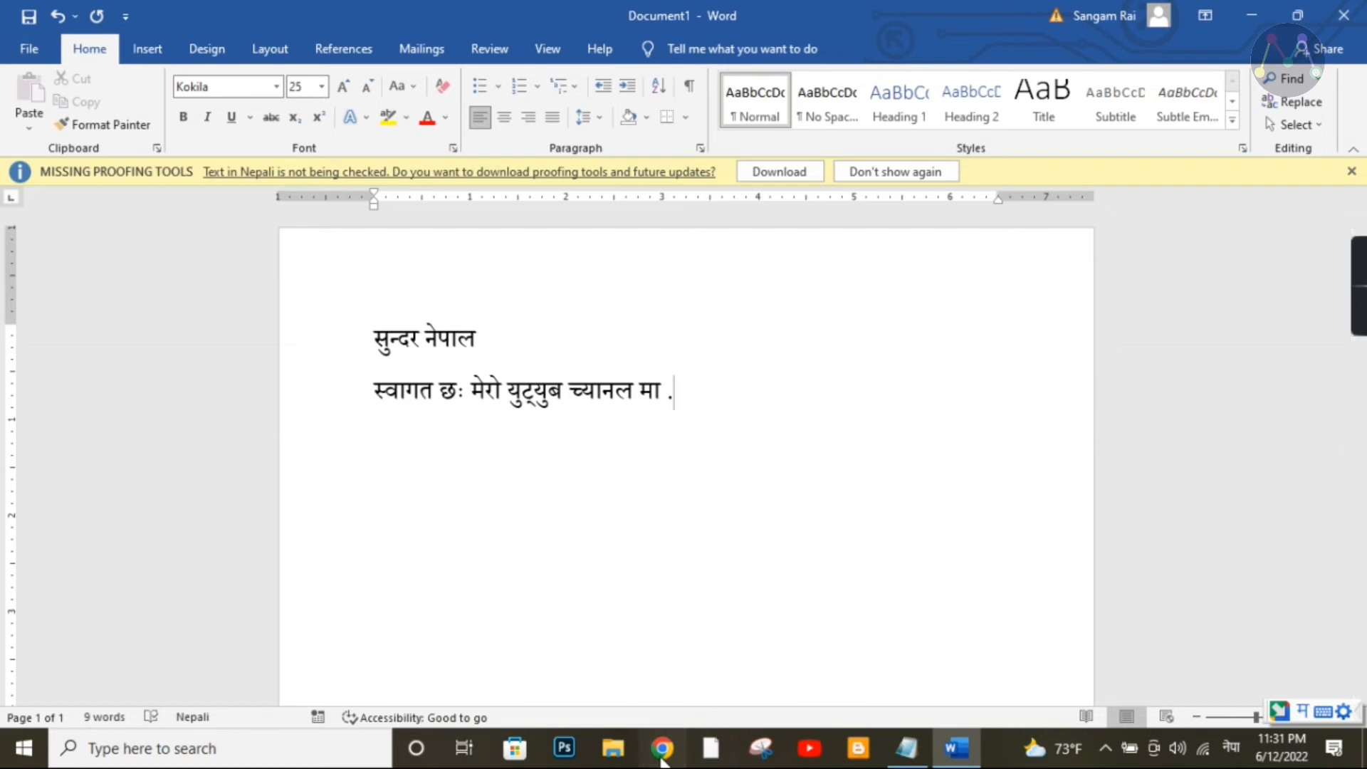
Step: Launch Chrome with the first profile and focus the Google search box
click(661, 756)
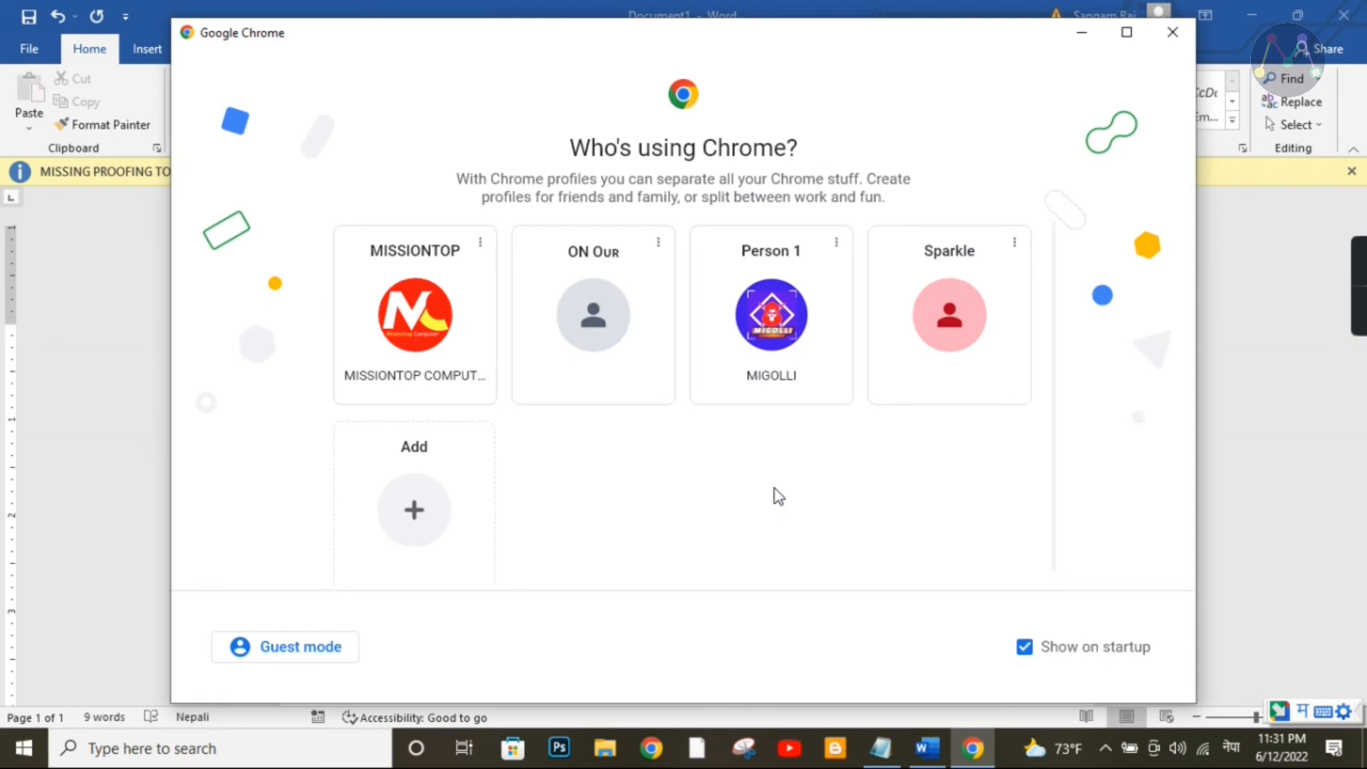
click(398, 331)
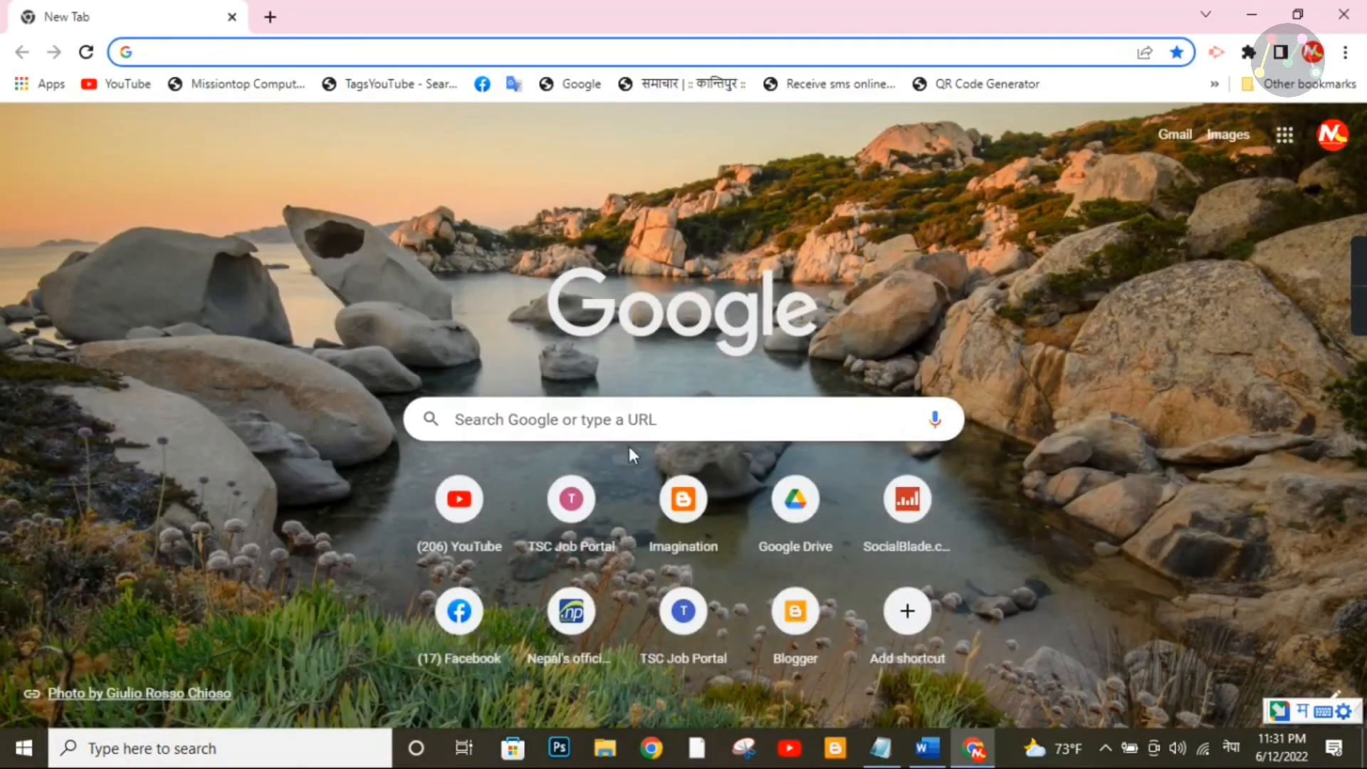
click(557, 427)
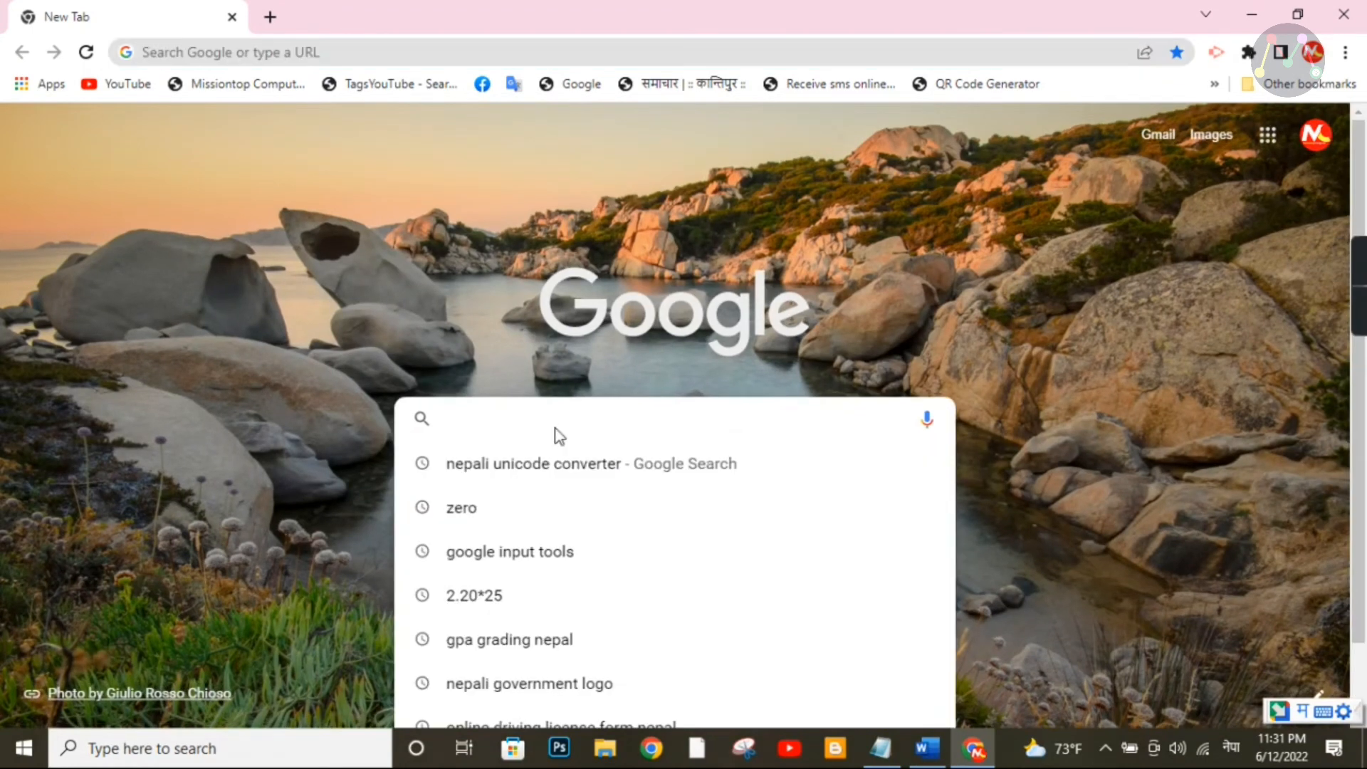
Step: Type नेपालको ड्राइ in the search box using Nepali transliteration
text(nepali)
key(BackSpace)
key(BackSpace)
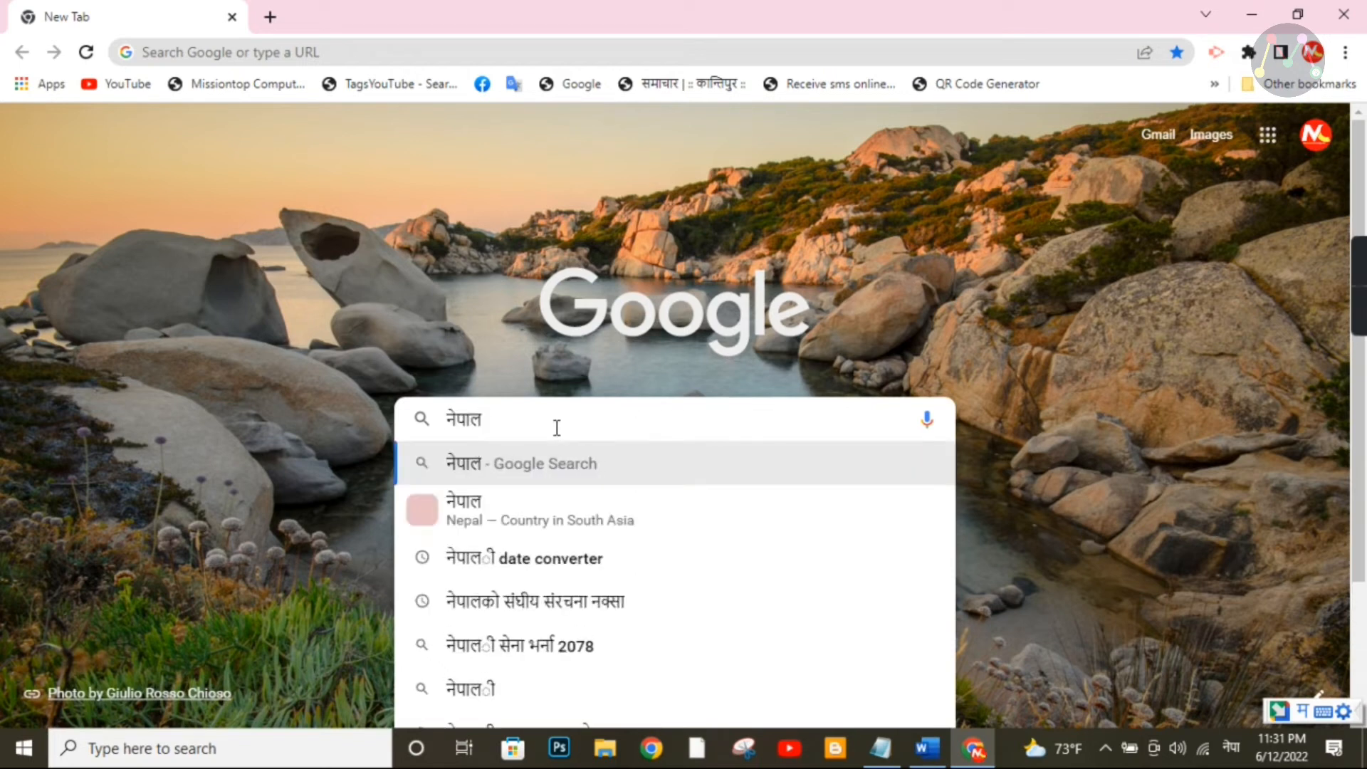
text(ko )
text(Dra)
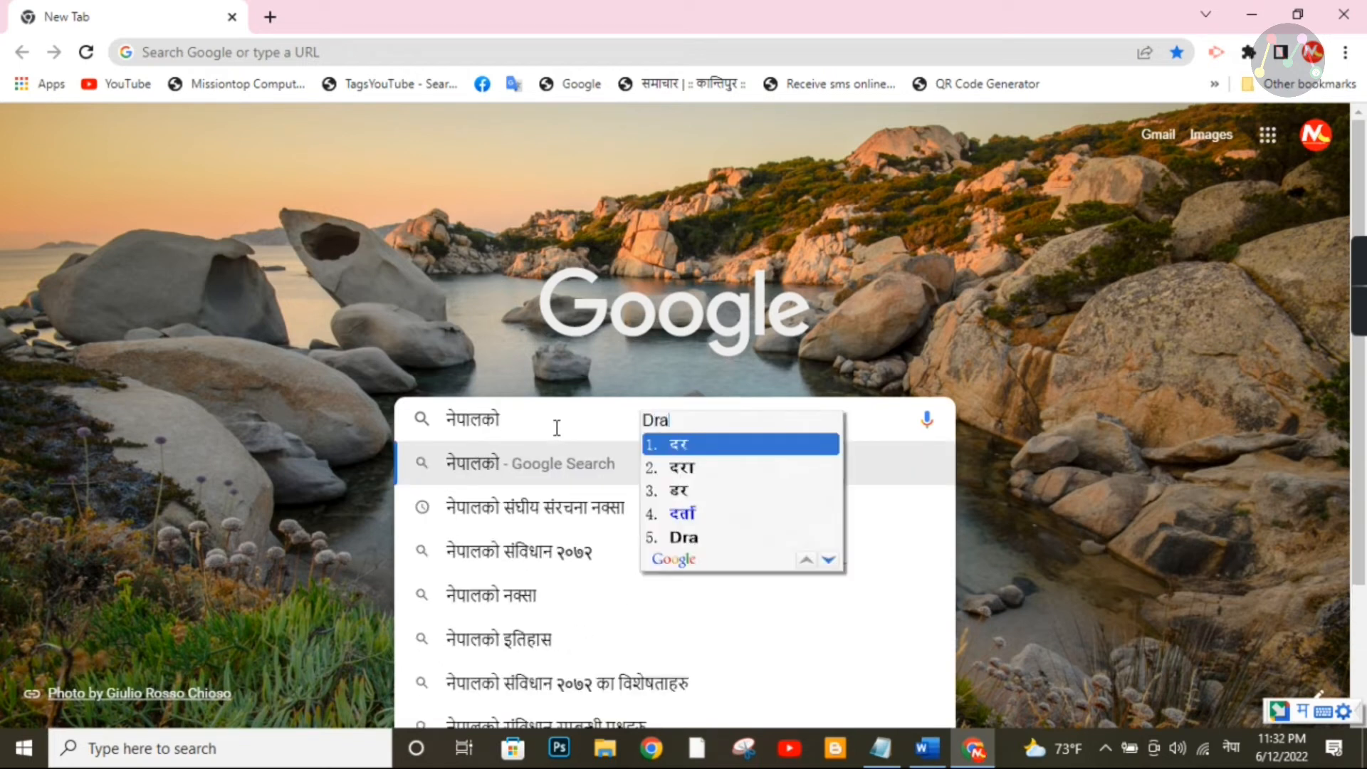
text(ibhing)
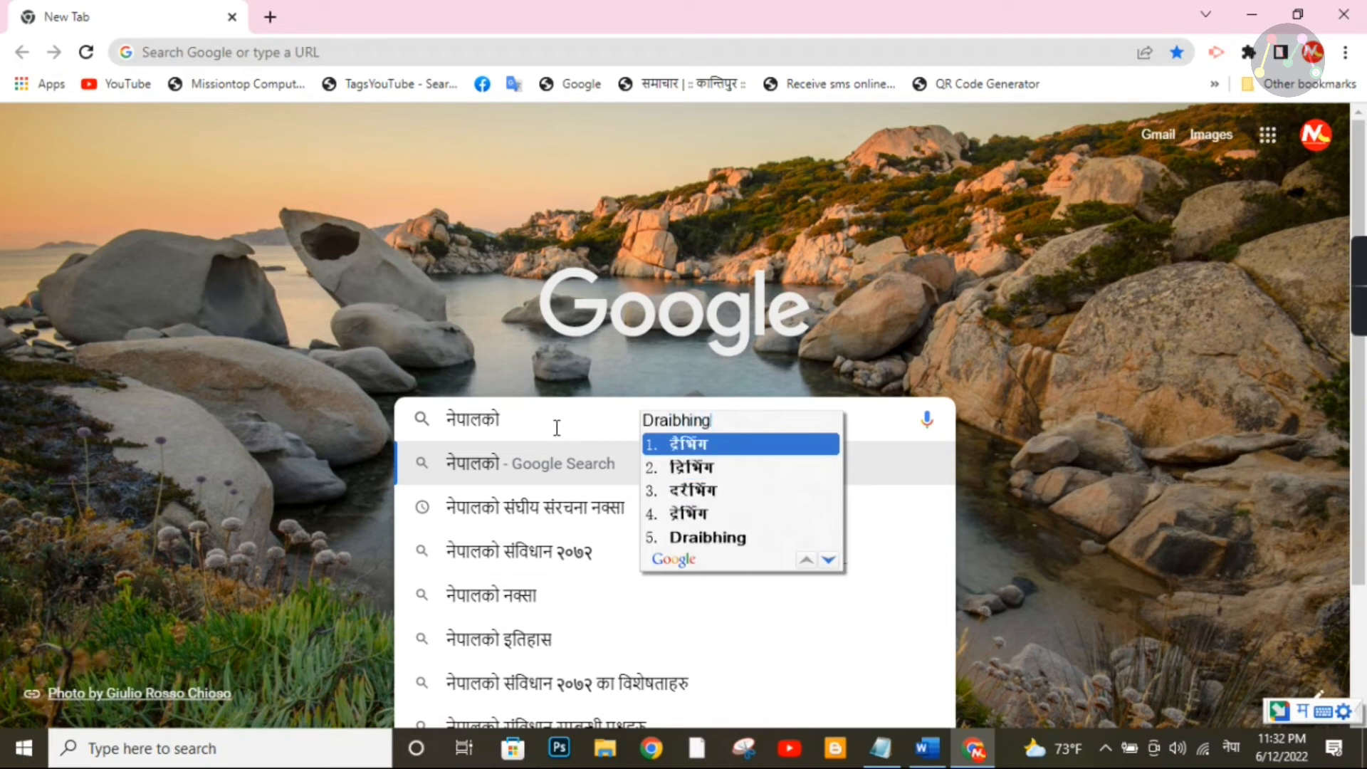
key(BackSpace)
key(BackSpace)
key(BackSpace)
key(BackSpace)
key(BackSpace)
key(BackSpace)
text(a)
key(Down)
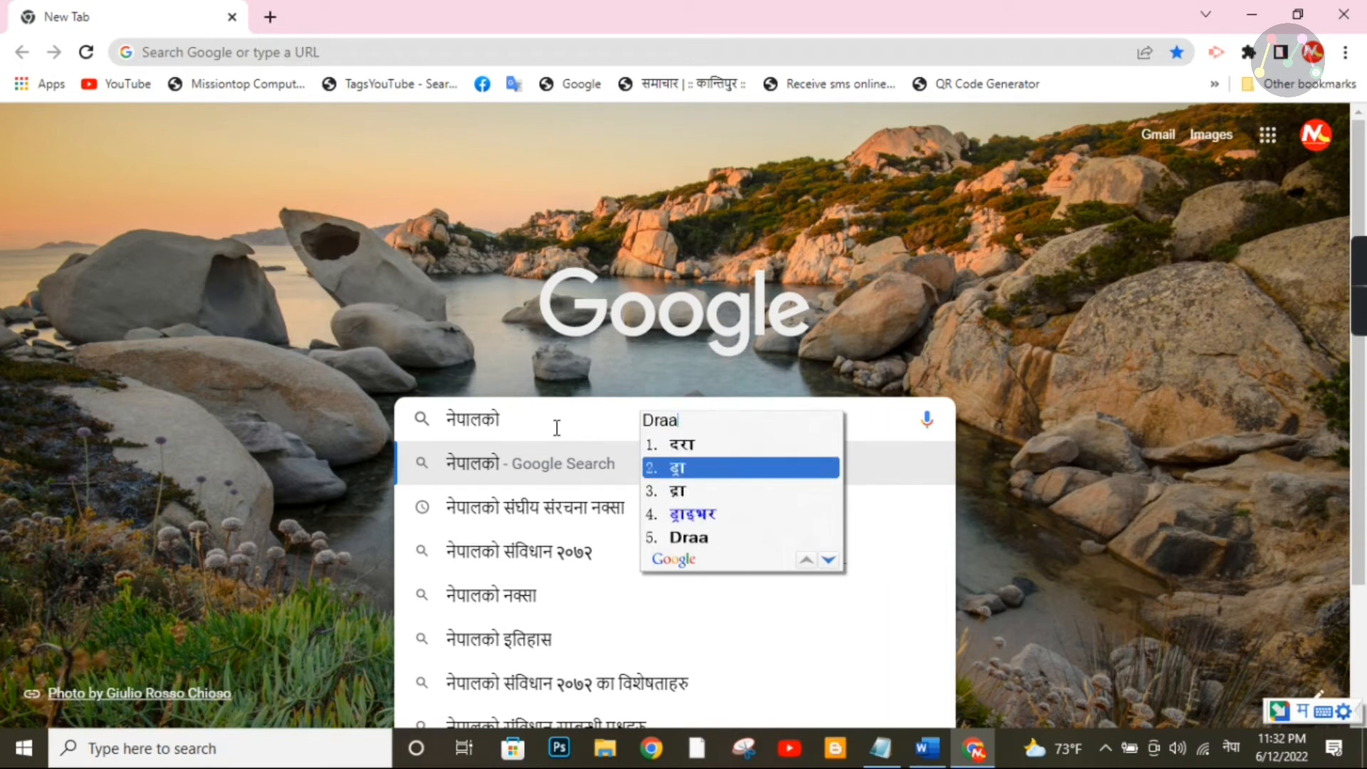
key(space)
text(i)
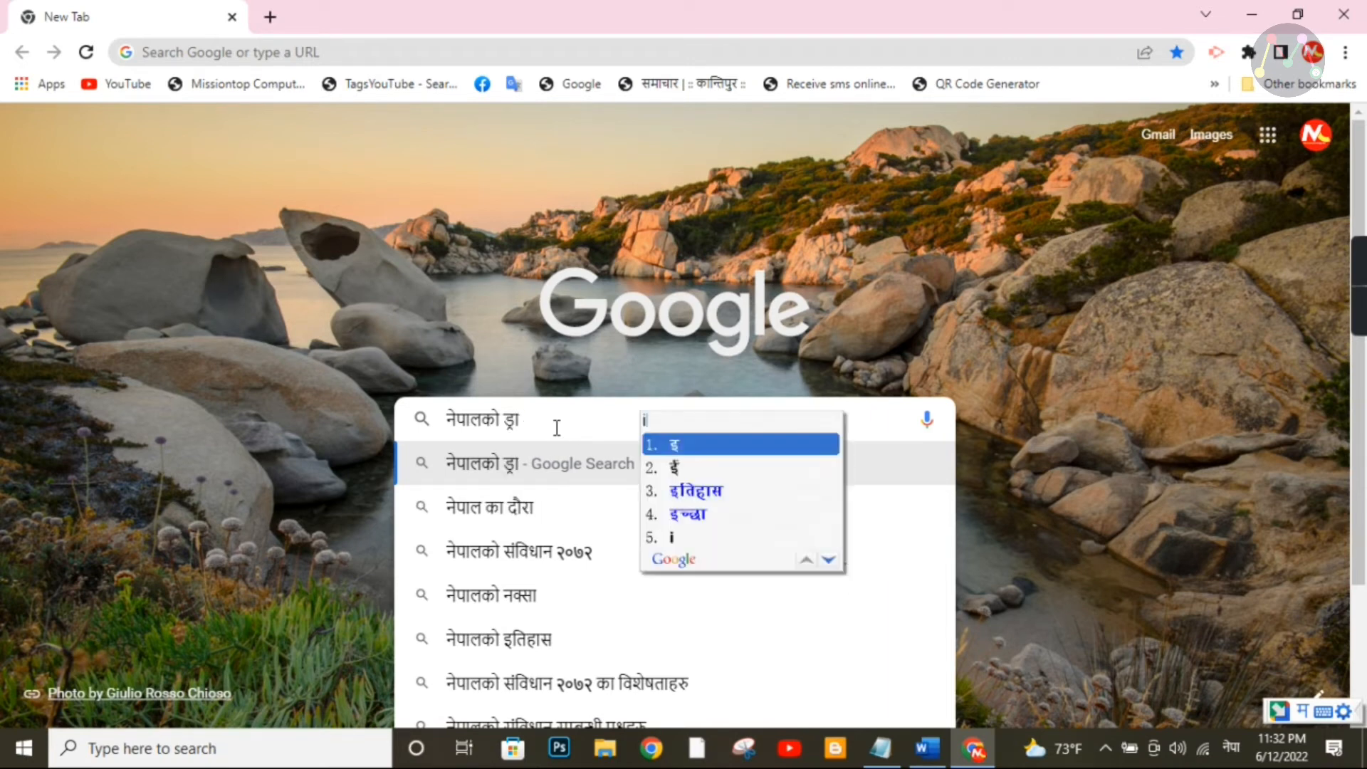
key(space)
Step: Complete the query as नेपालको ड्राइभिङ लाइसेन्स and run the search
text(bhing)
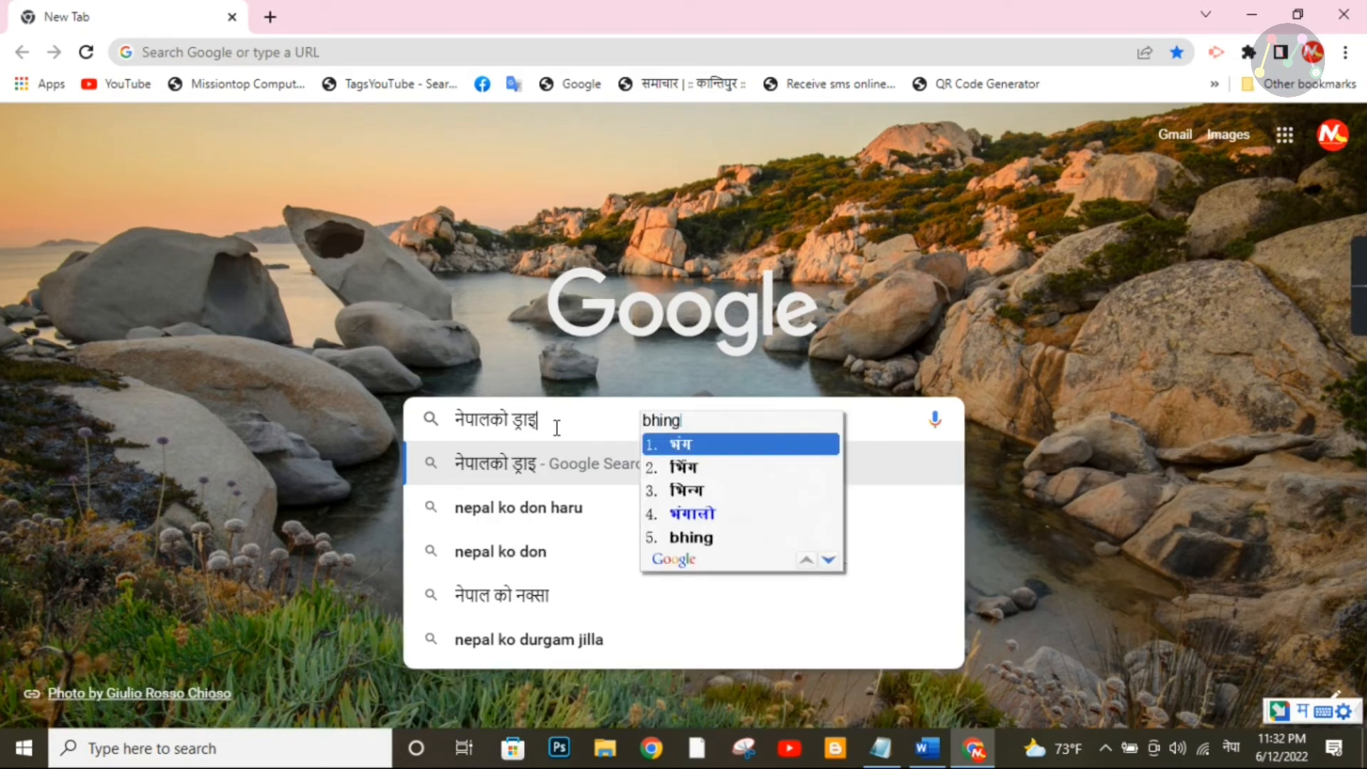
key(Down)
key(space)
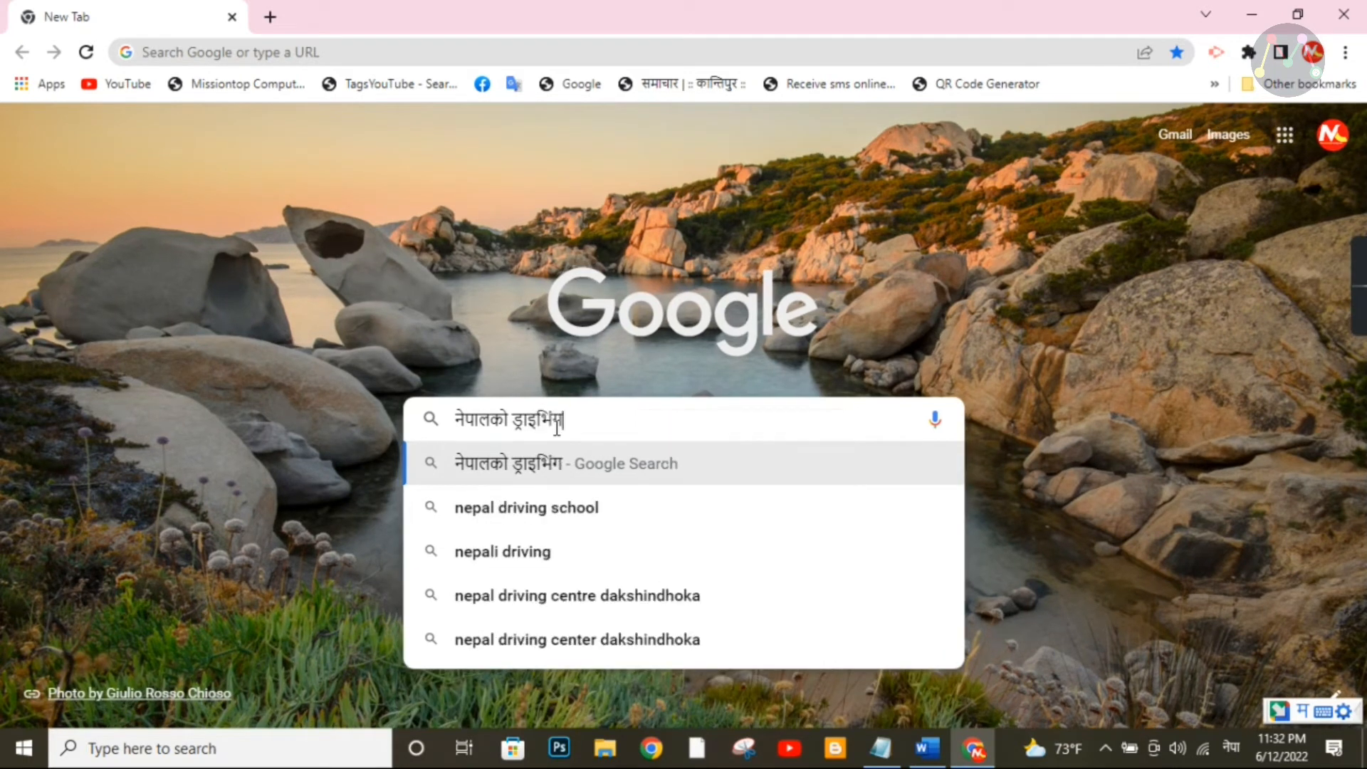
key(BackSpace)
key(BackSpace)
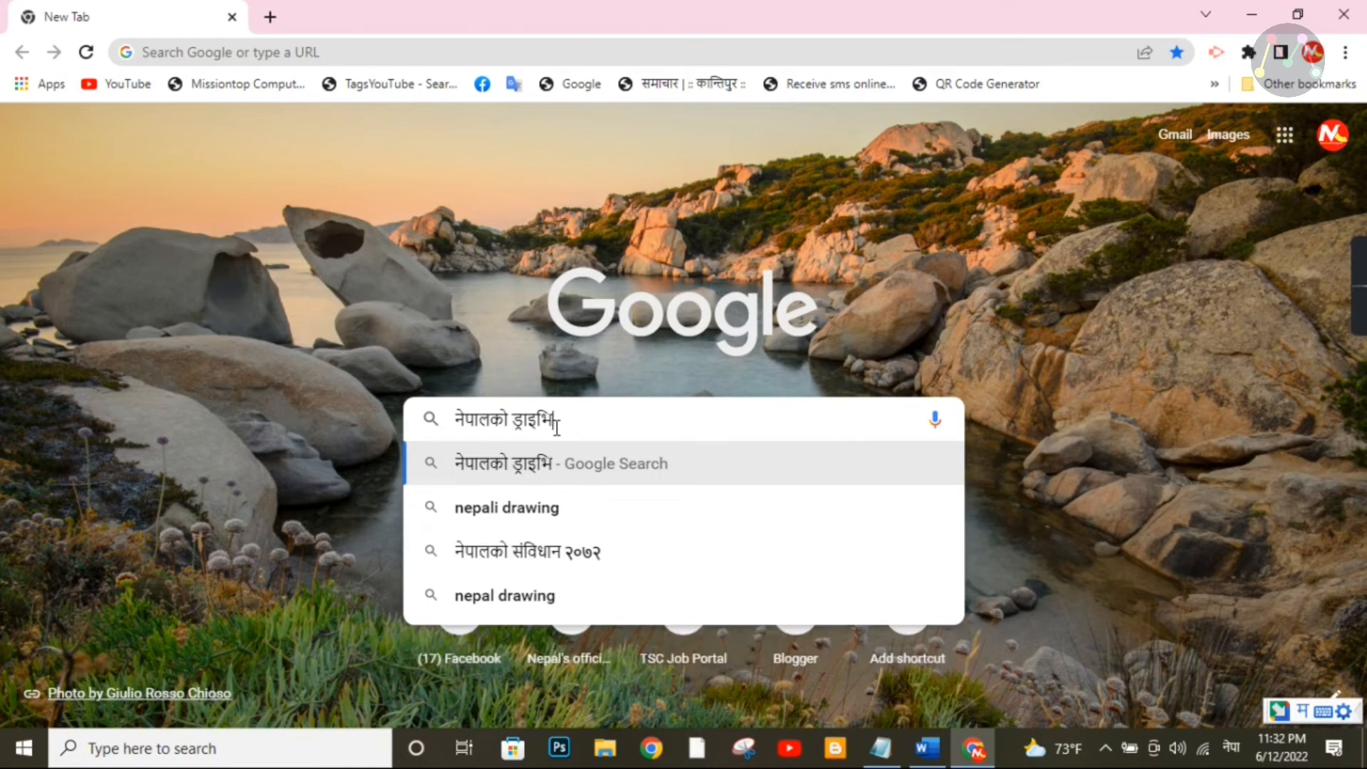
text(nga)
key(space)
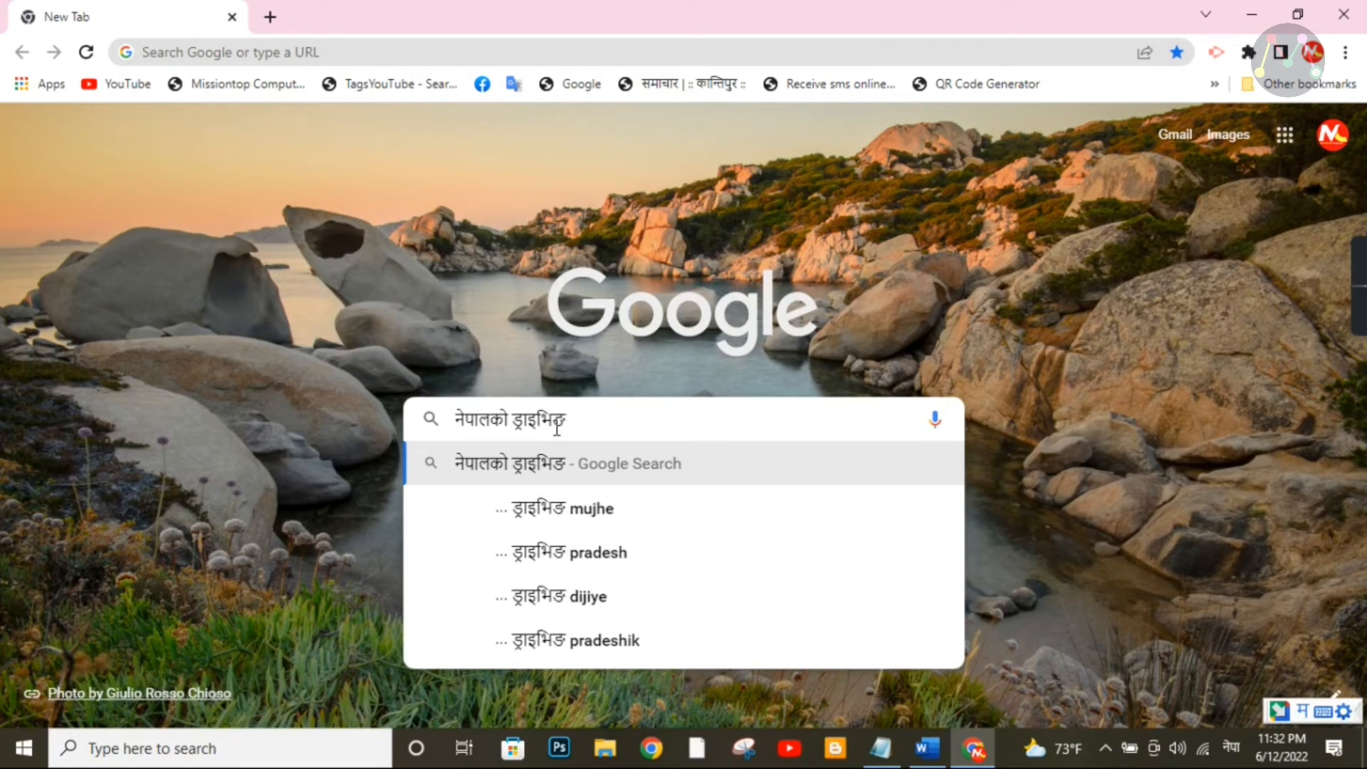
text(laisens)
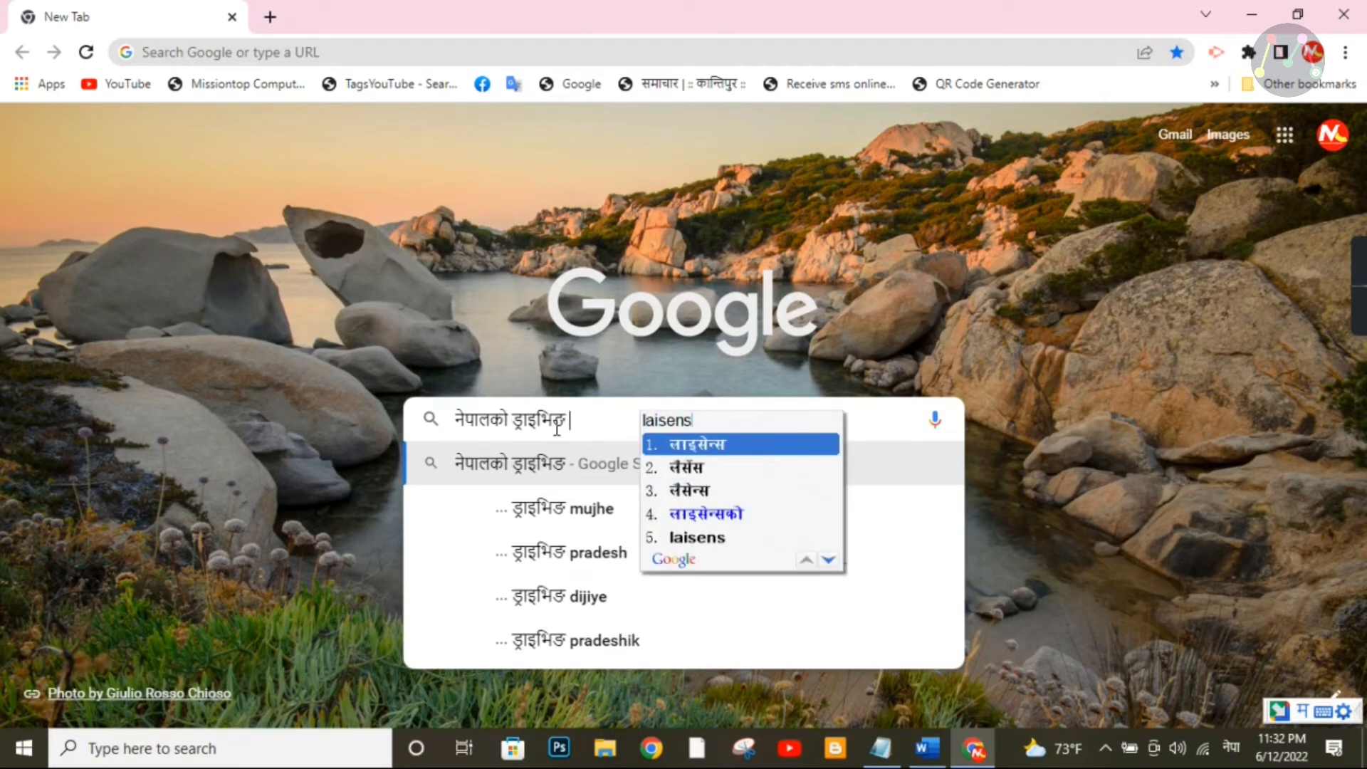
key(space)
key(Return)
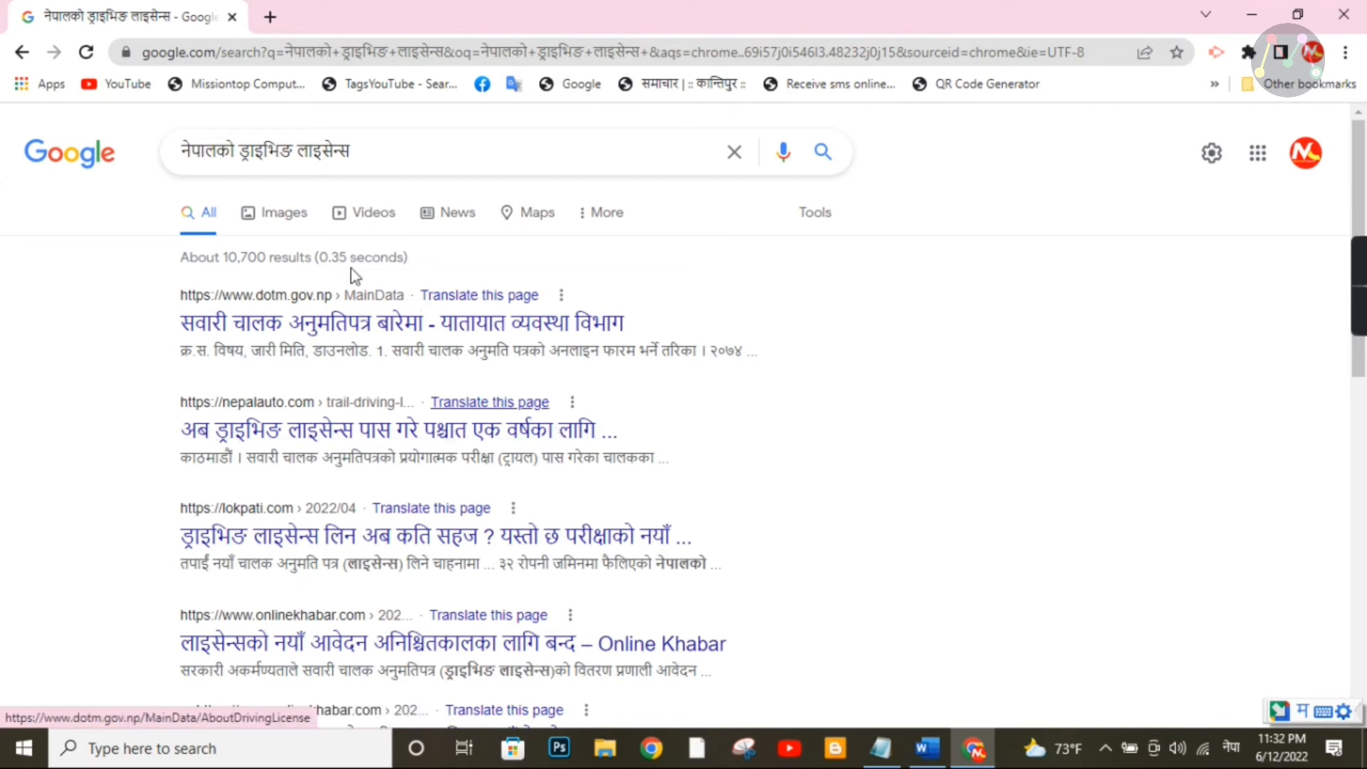
Step: Filter results to Videos and open the YouTube video on the online driving licence form
click(373, 222)
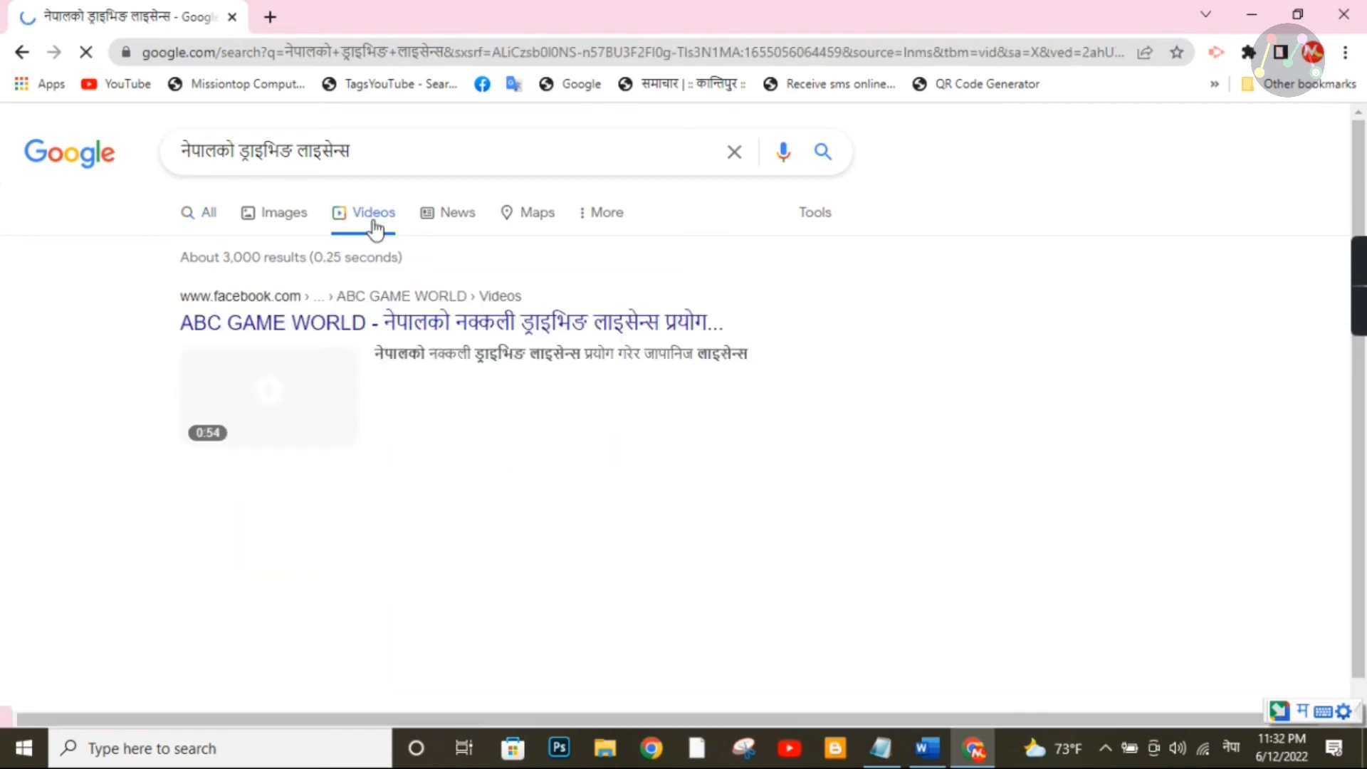
scroll(895, 376, down, 1)
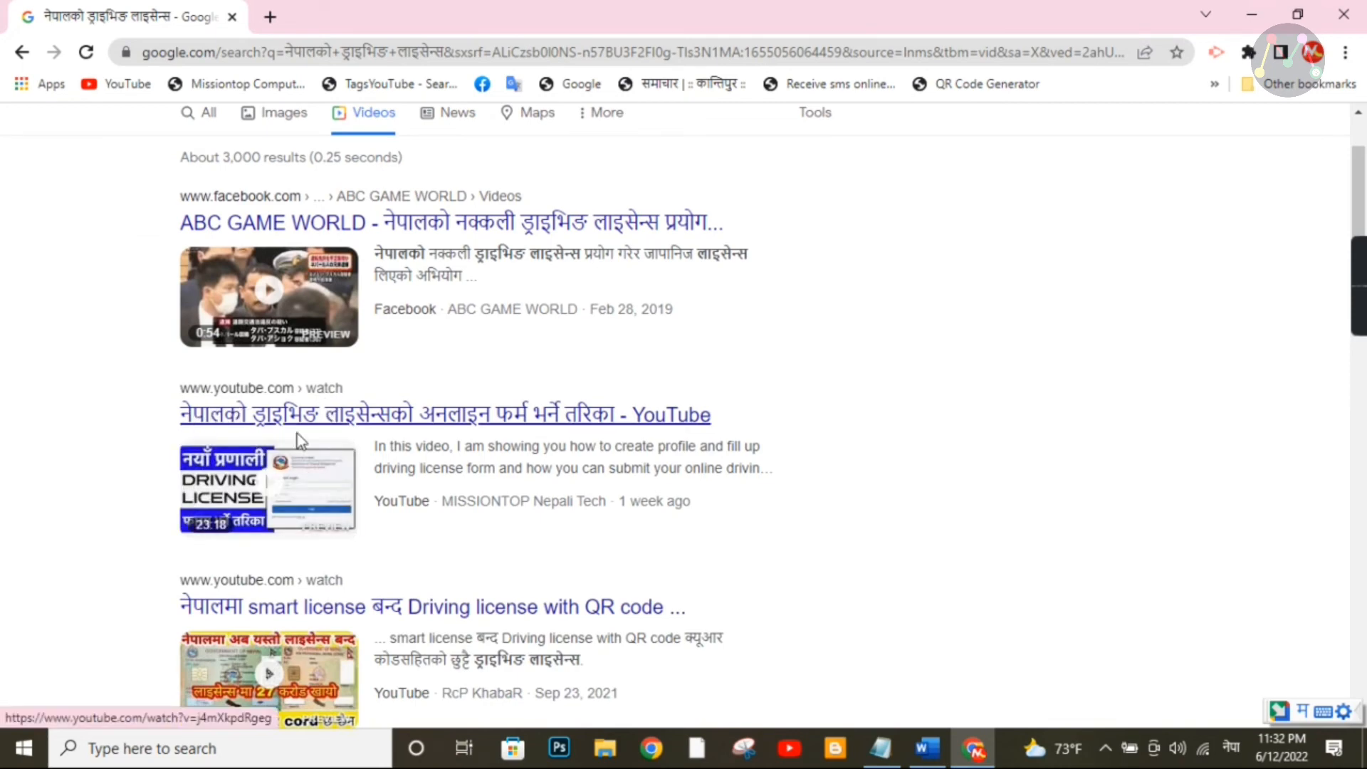
click(401, 424)
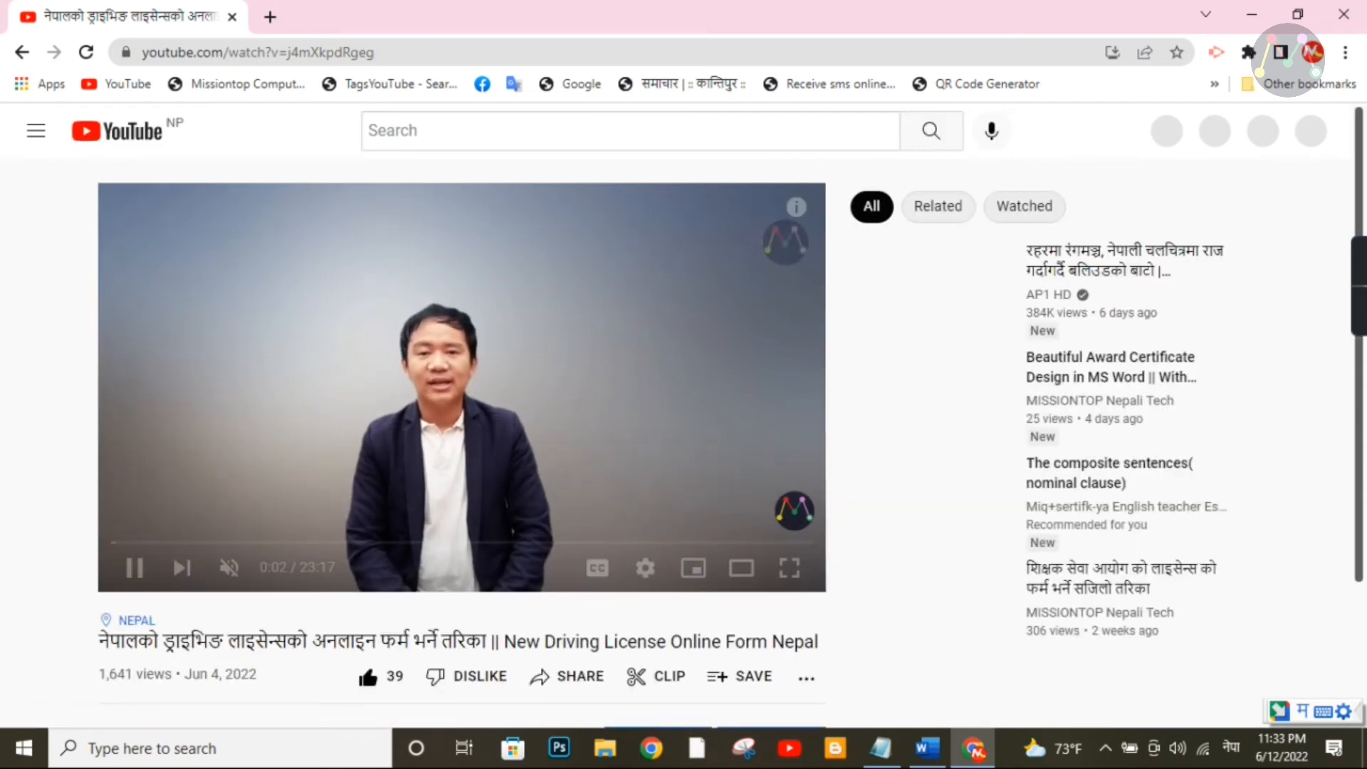
Step: Select the Nepali video title, switch input to Nepali, and open a new tab's address bar
drag(490, 641, 57, 644)
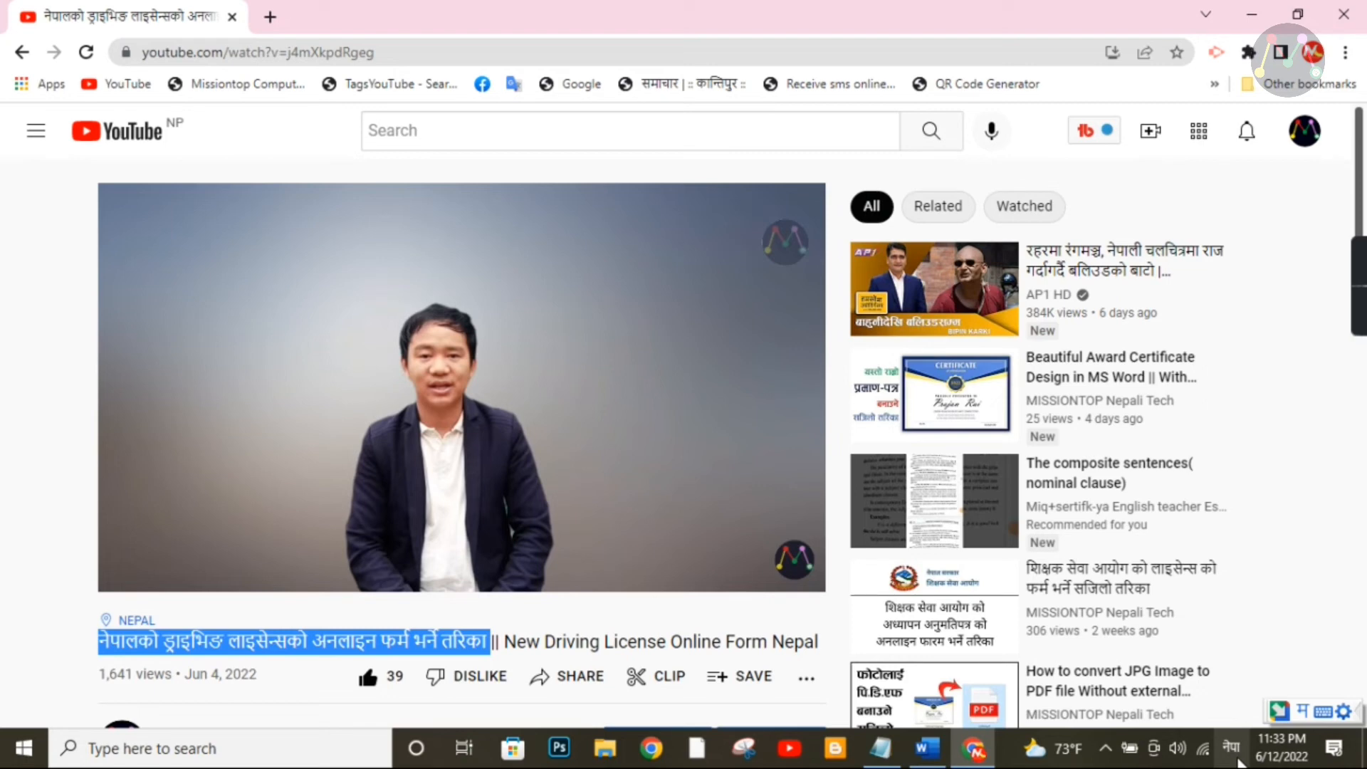
click(1238, 759)
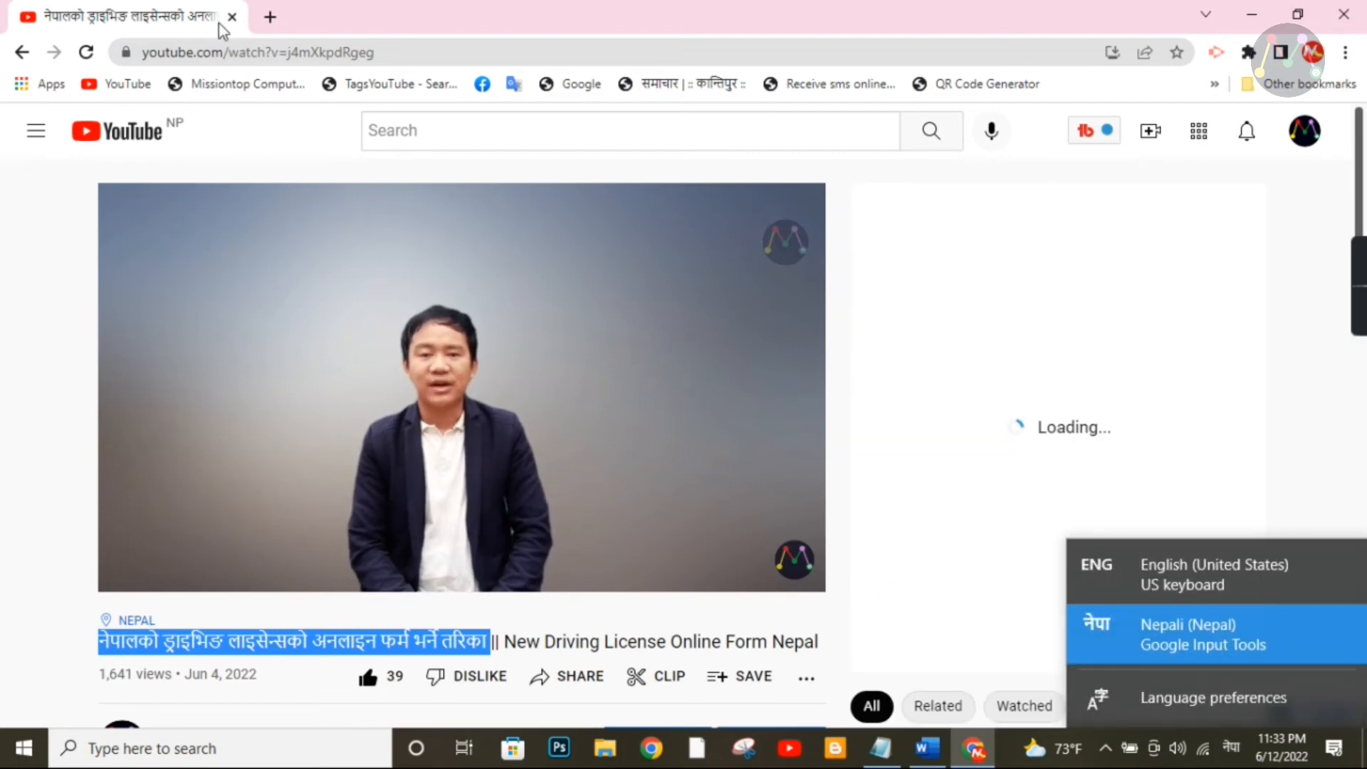
click(4, 492)
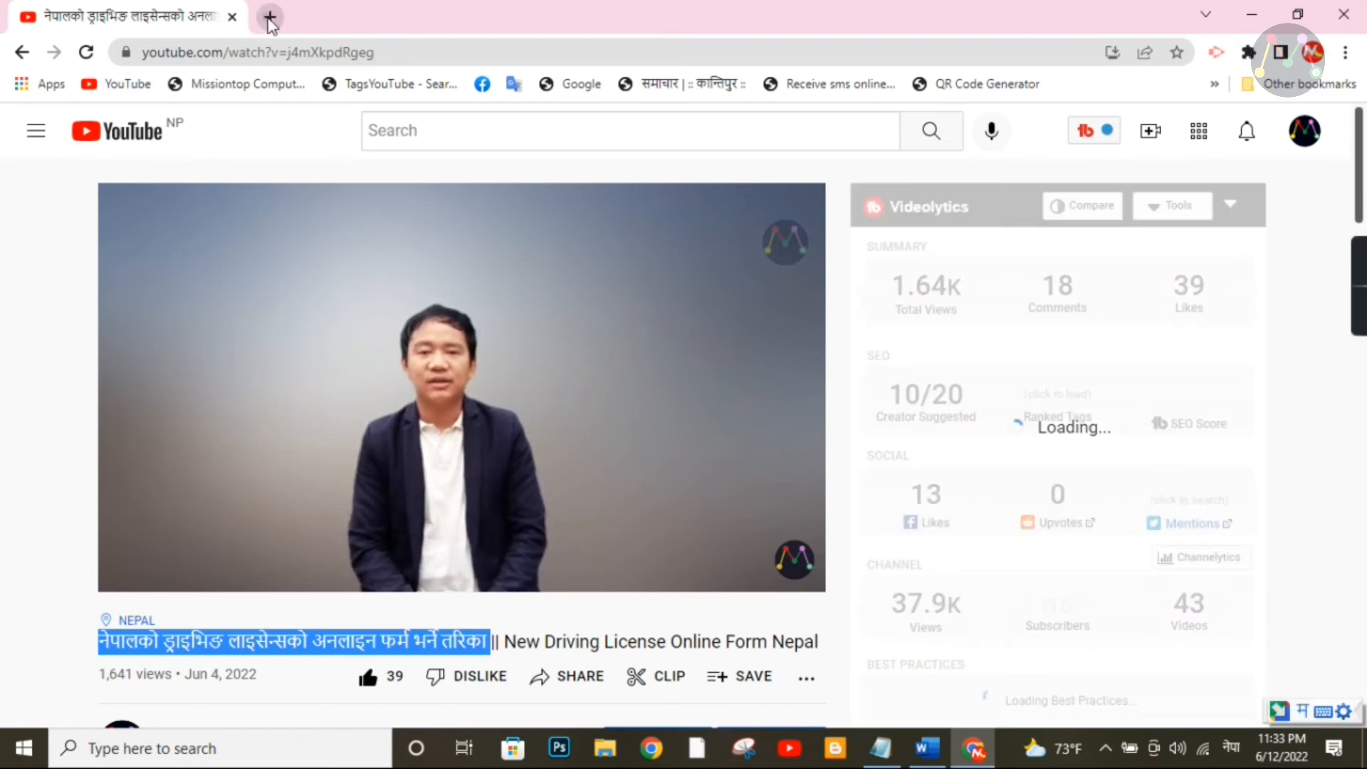
click(270, 17)
click(375, 52)
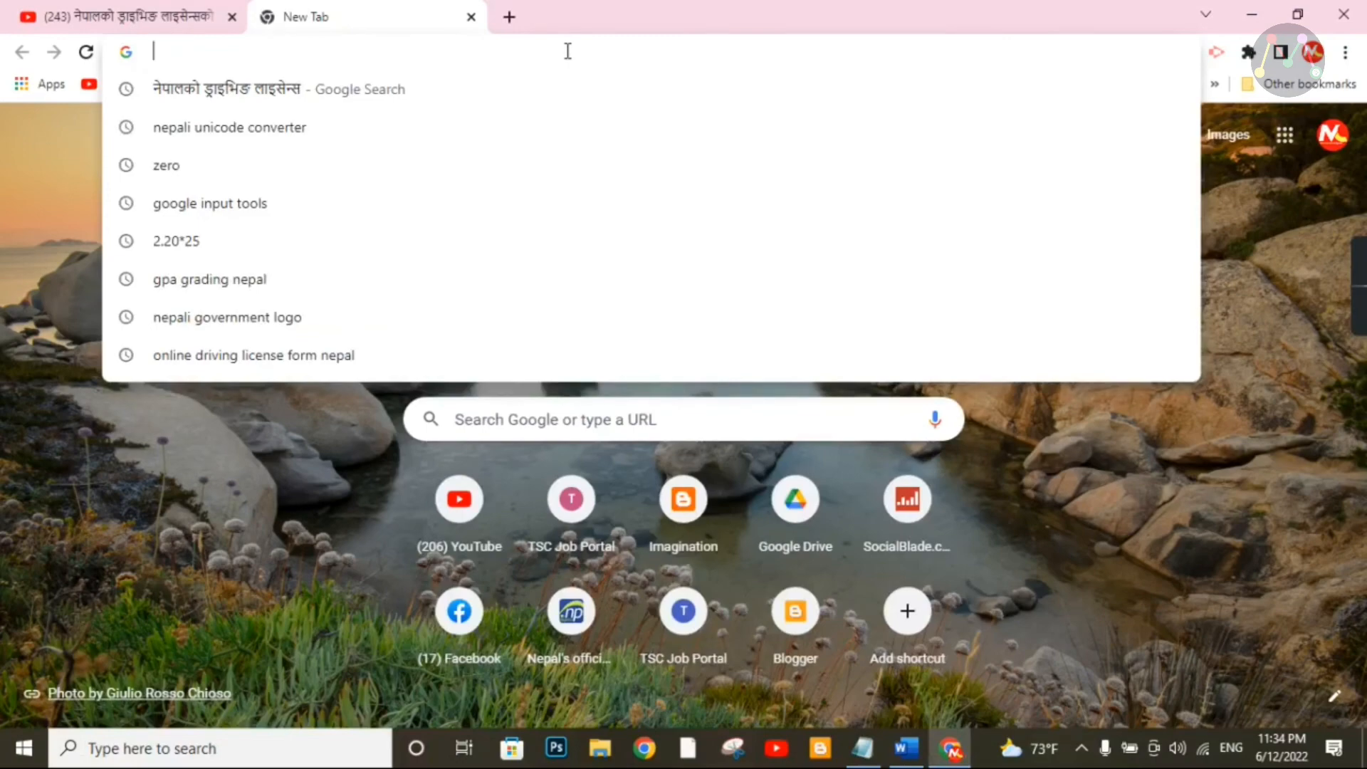
Step: Search Google for नेपाली पात्रो typed in Devanagari and open nepalipatro.com.np
text(nepali)
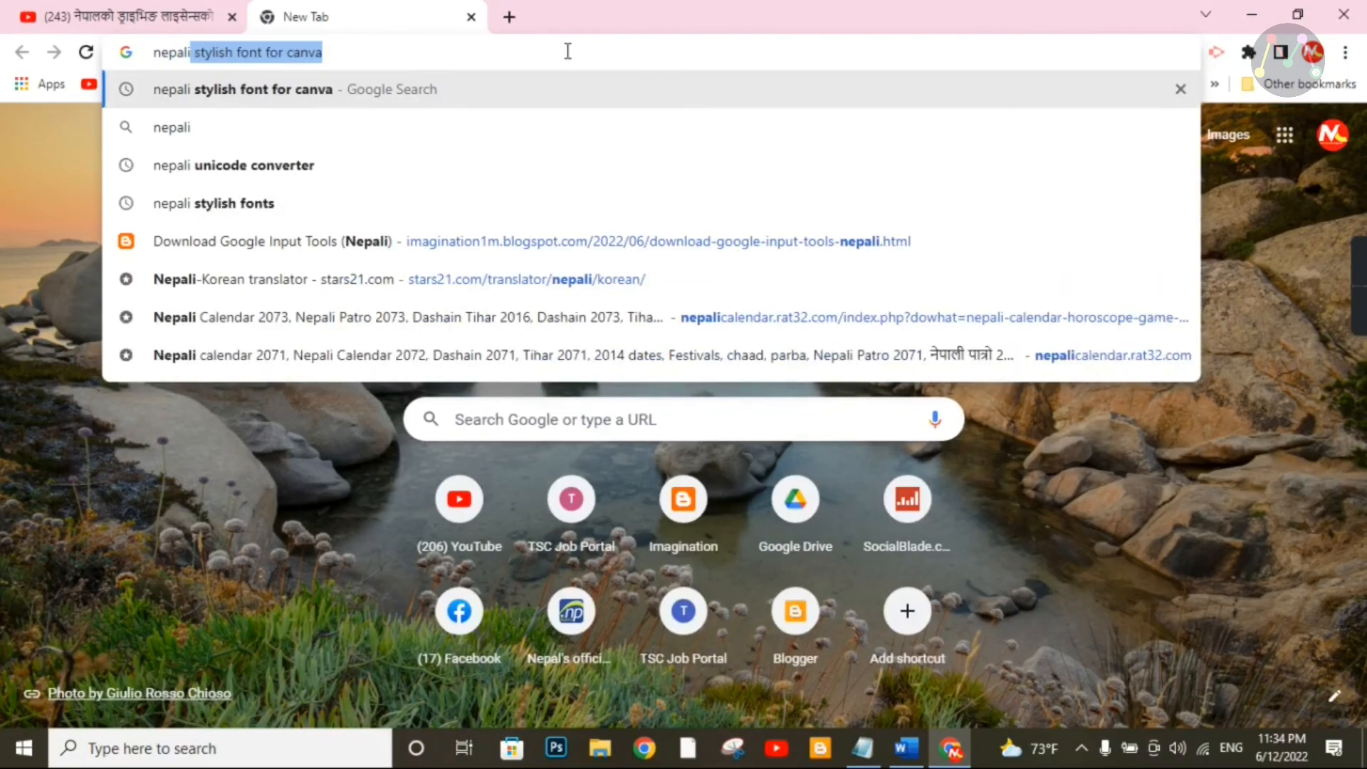
key(Escape)
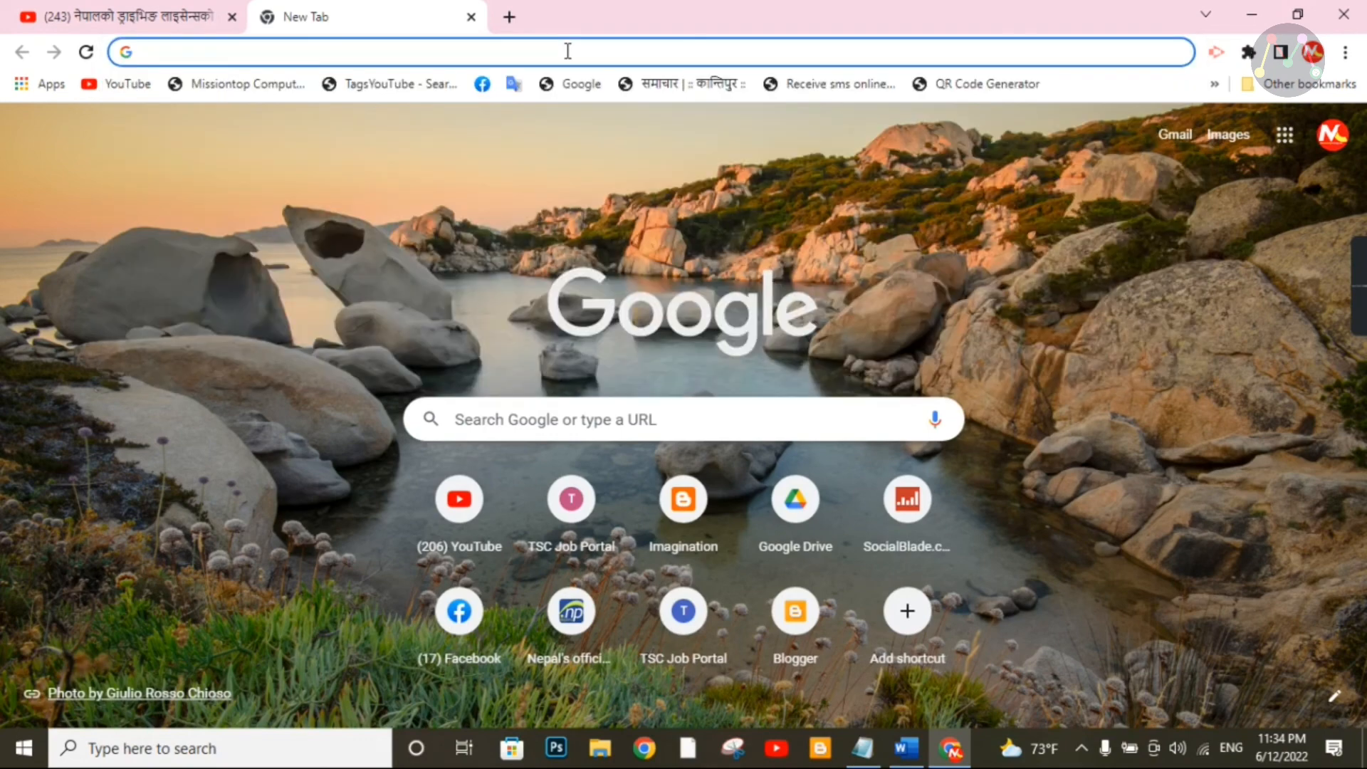
key(alt+shift)
text(nepali)
key(space)
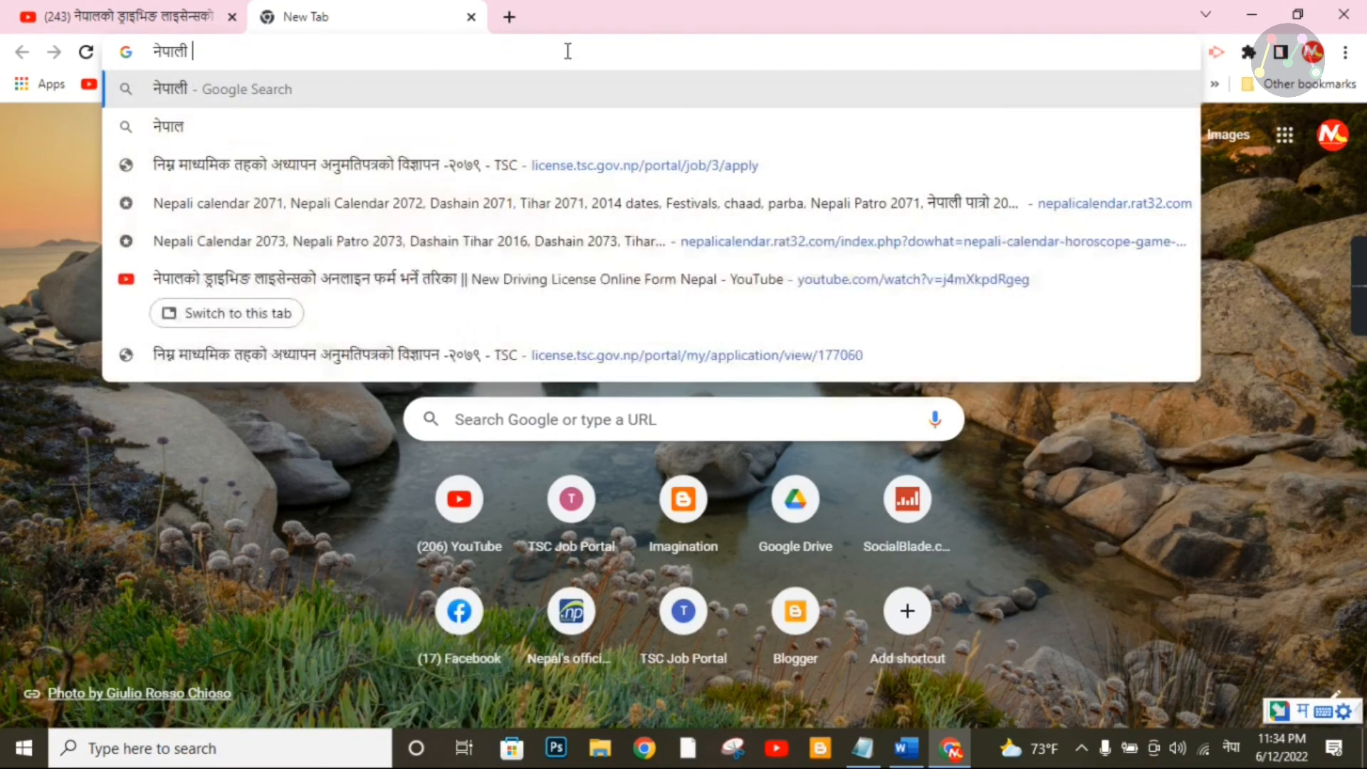
text(patro)
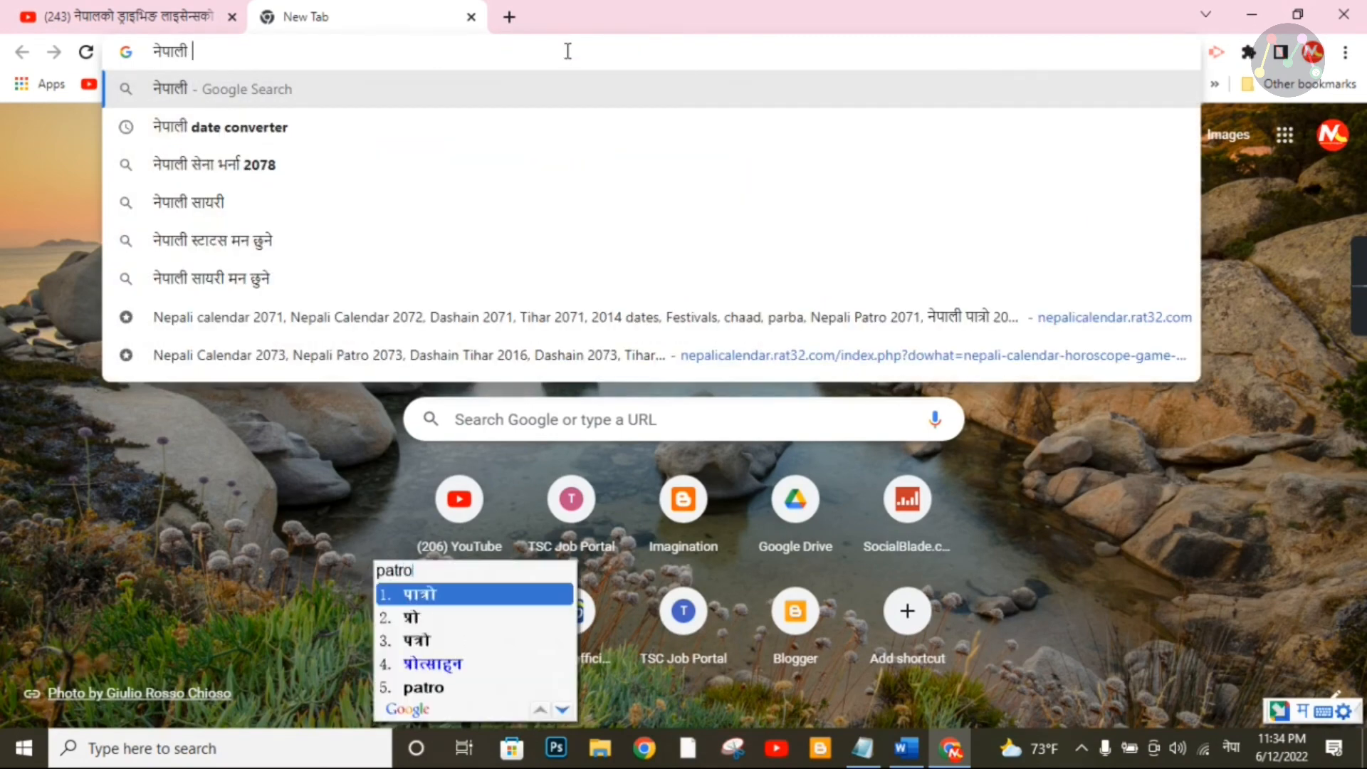
key(Escape)
text(पात्रो)
key(Return)
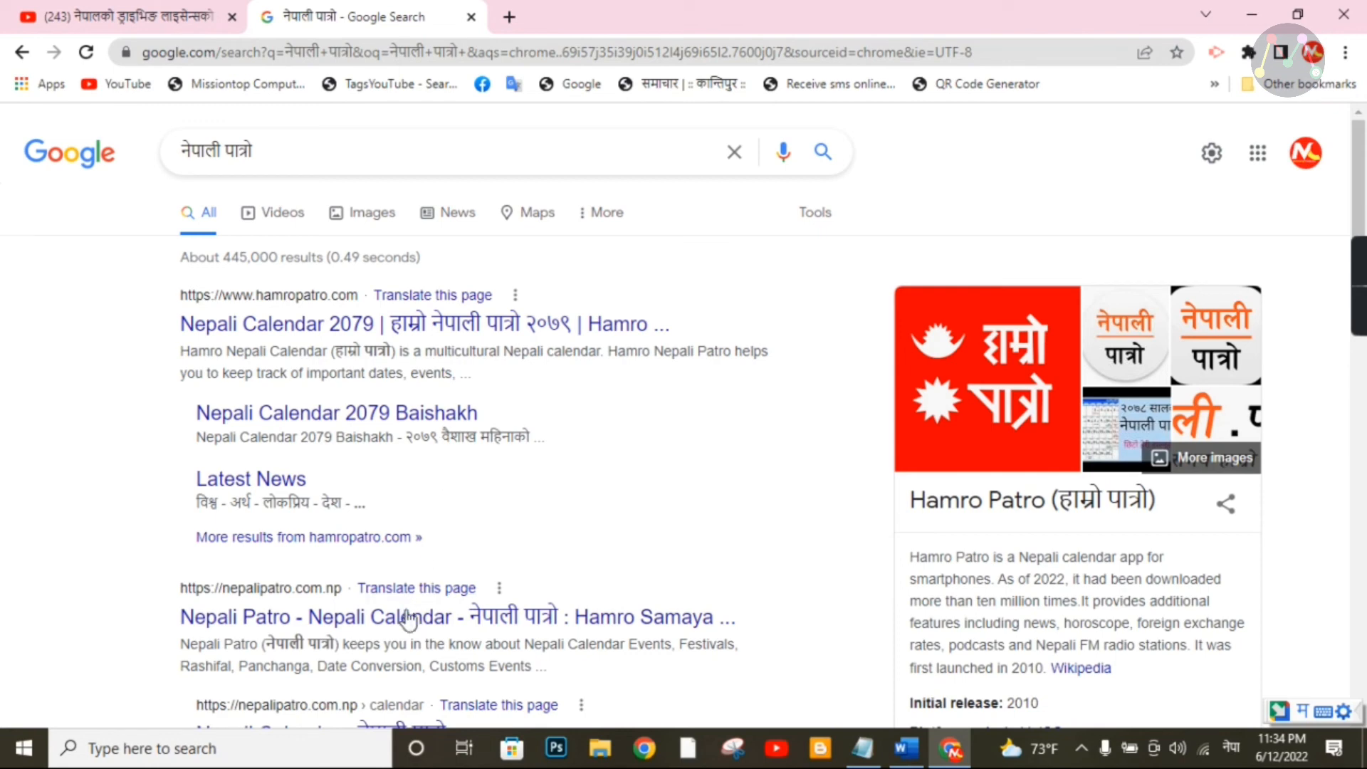
click(547, 627)
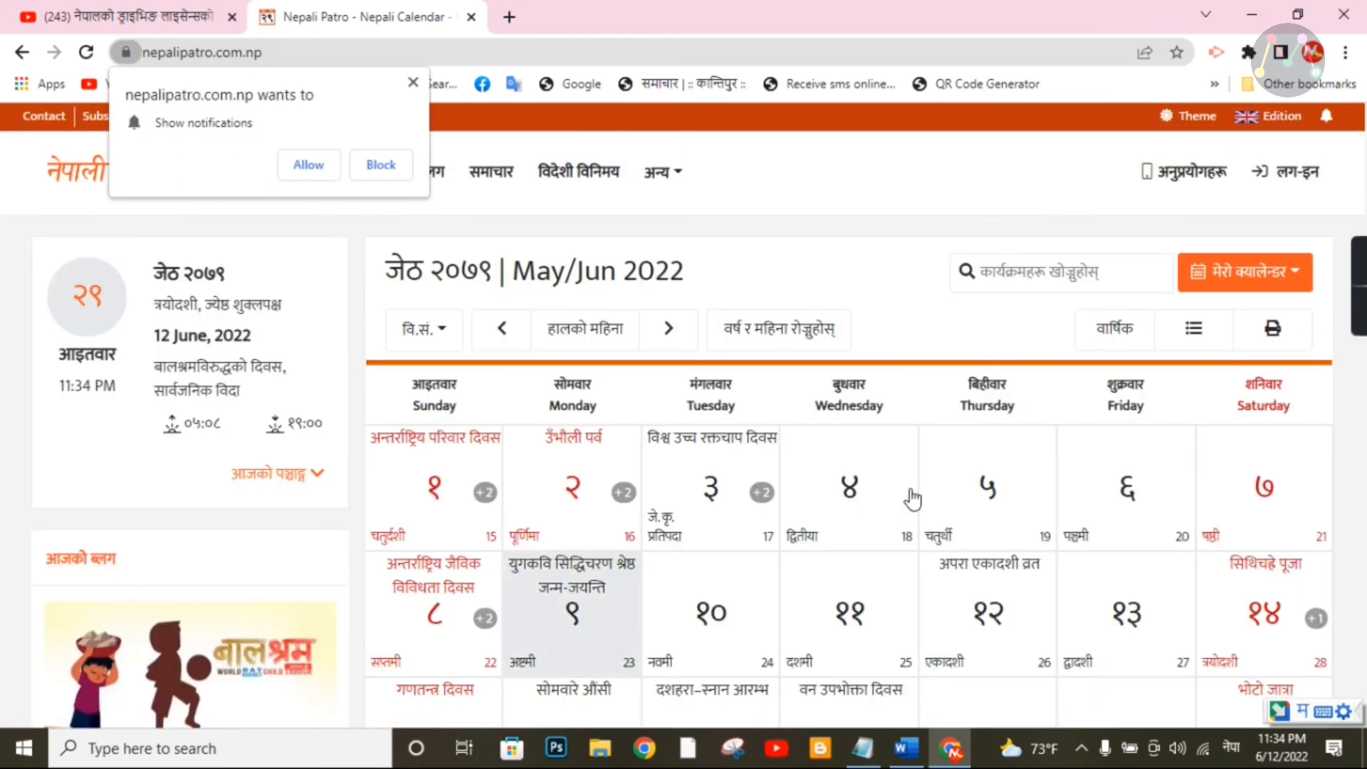
Step: Set input to Nepali (Google Input Tools) and minimise Chrome to reveal the Word document
scroll(1053, 525, down, 8)
scroll(1092, 569, up, 8)
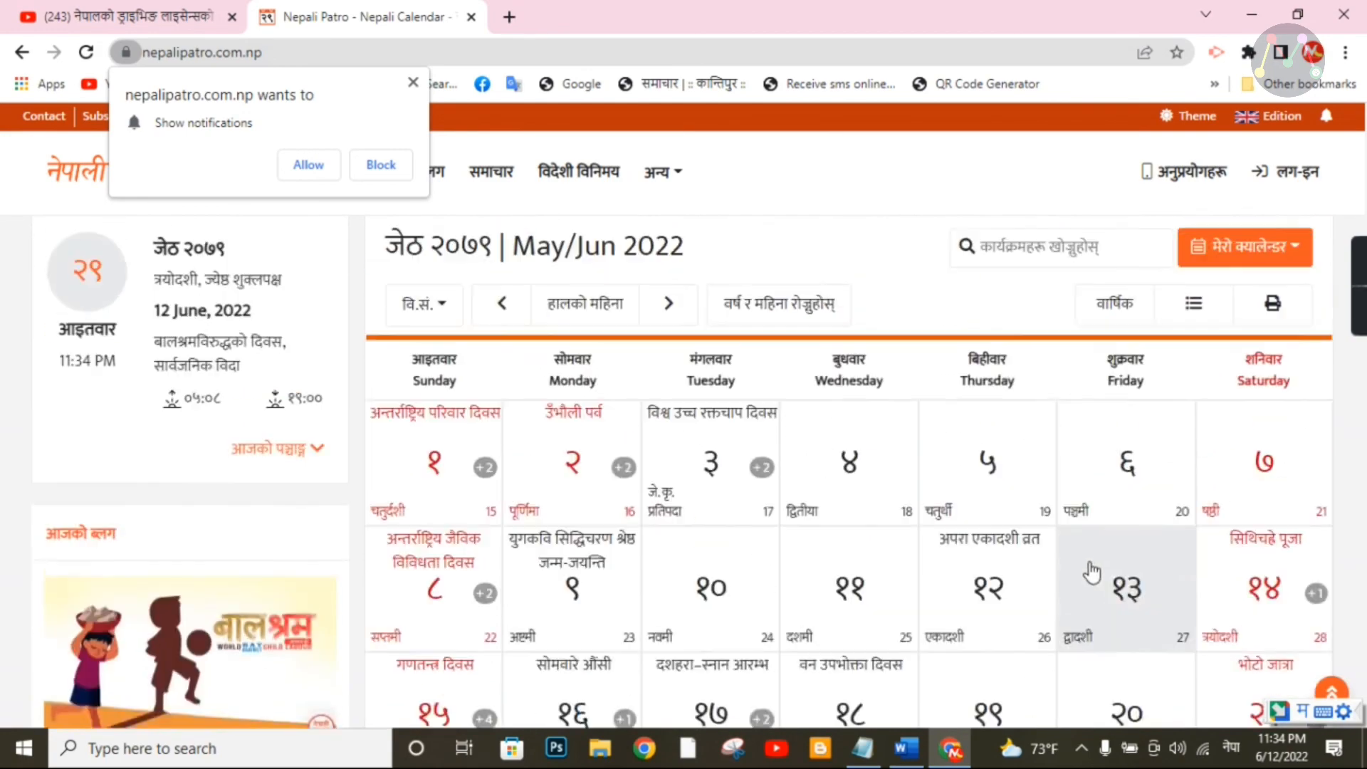
click(1231, 747)
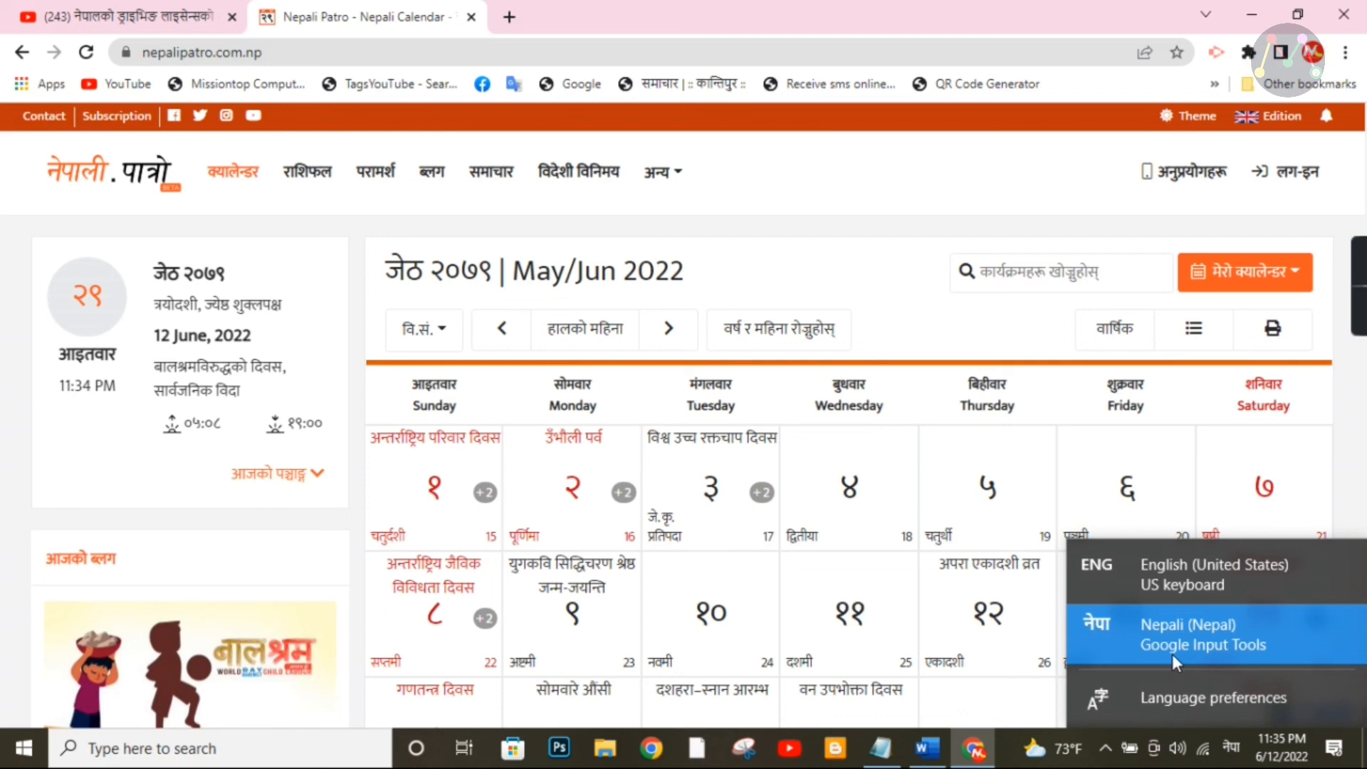
click(1172, 653)
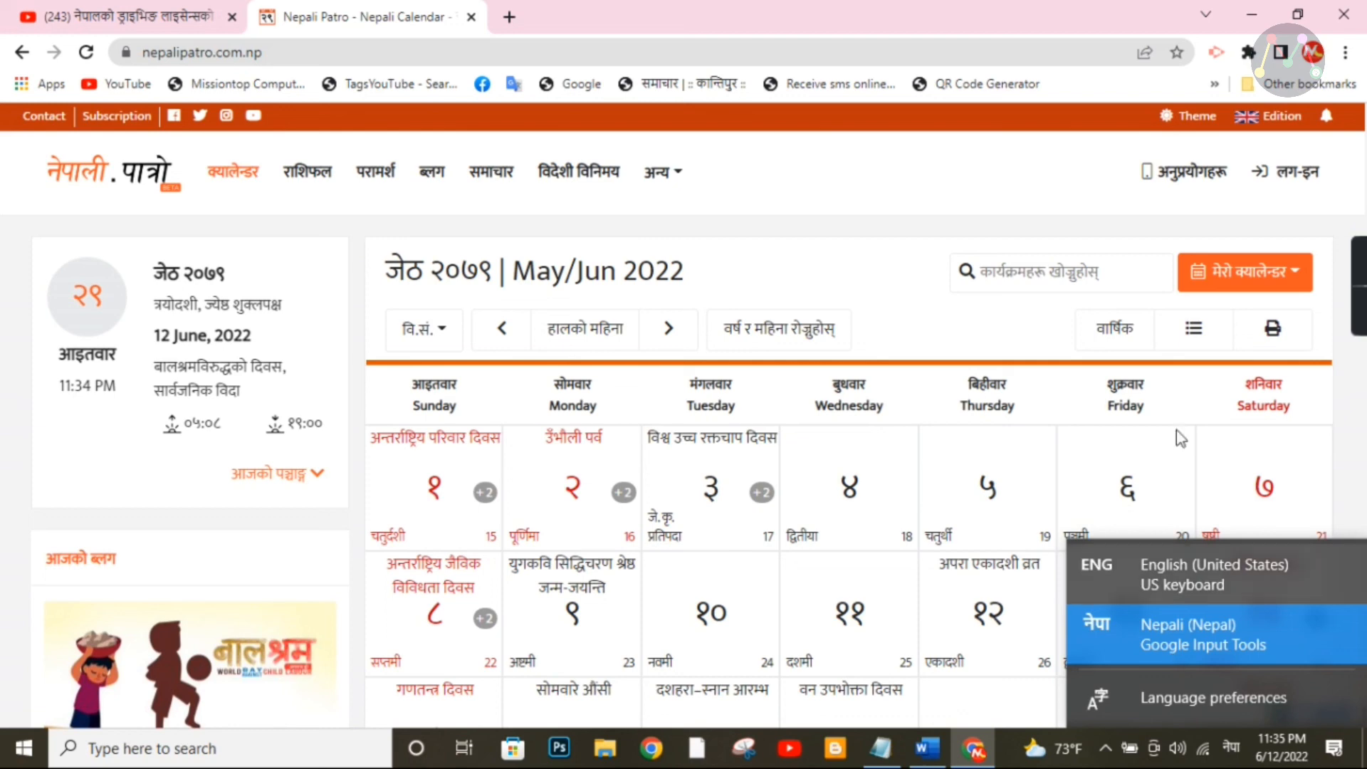
click(1246, 7)
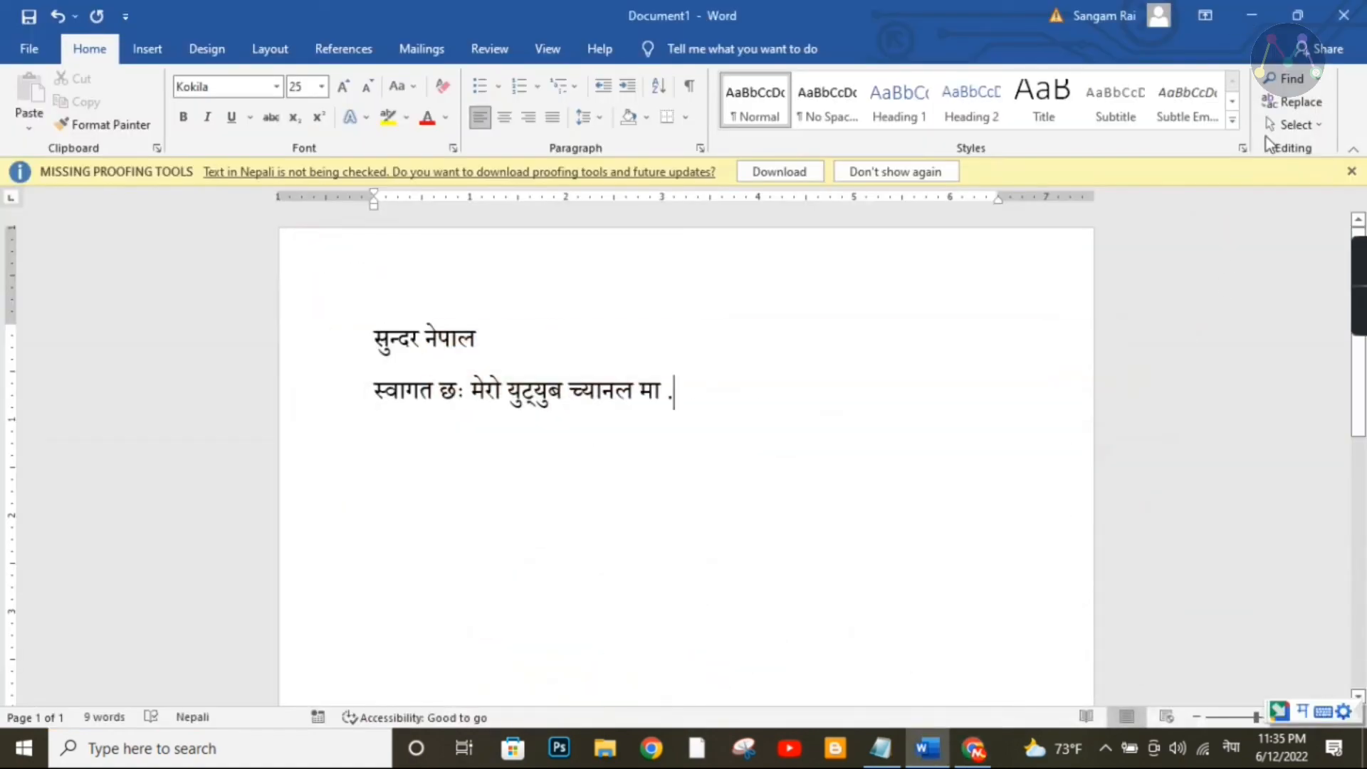
Step: Minimise Word to the desktop and confirm Nepali Google Input Tools is still the active input language
click(1257, 18)
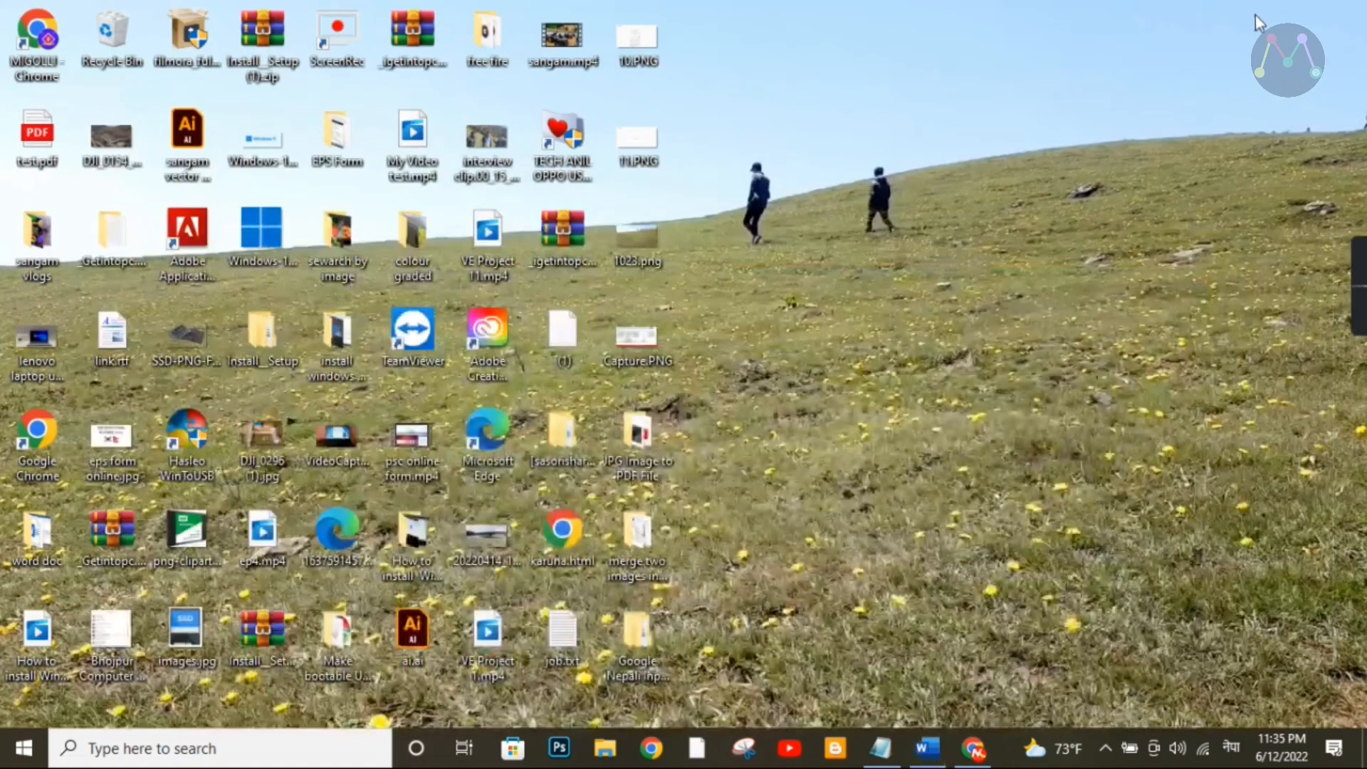
click(1232, 734)
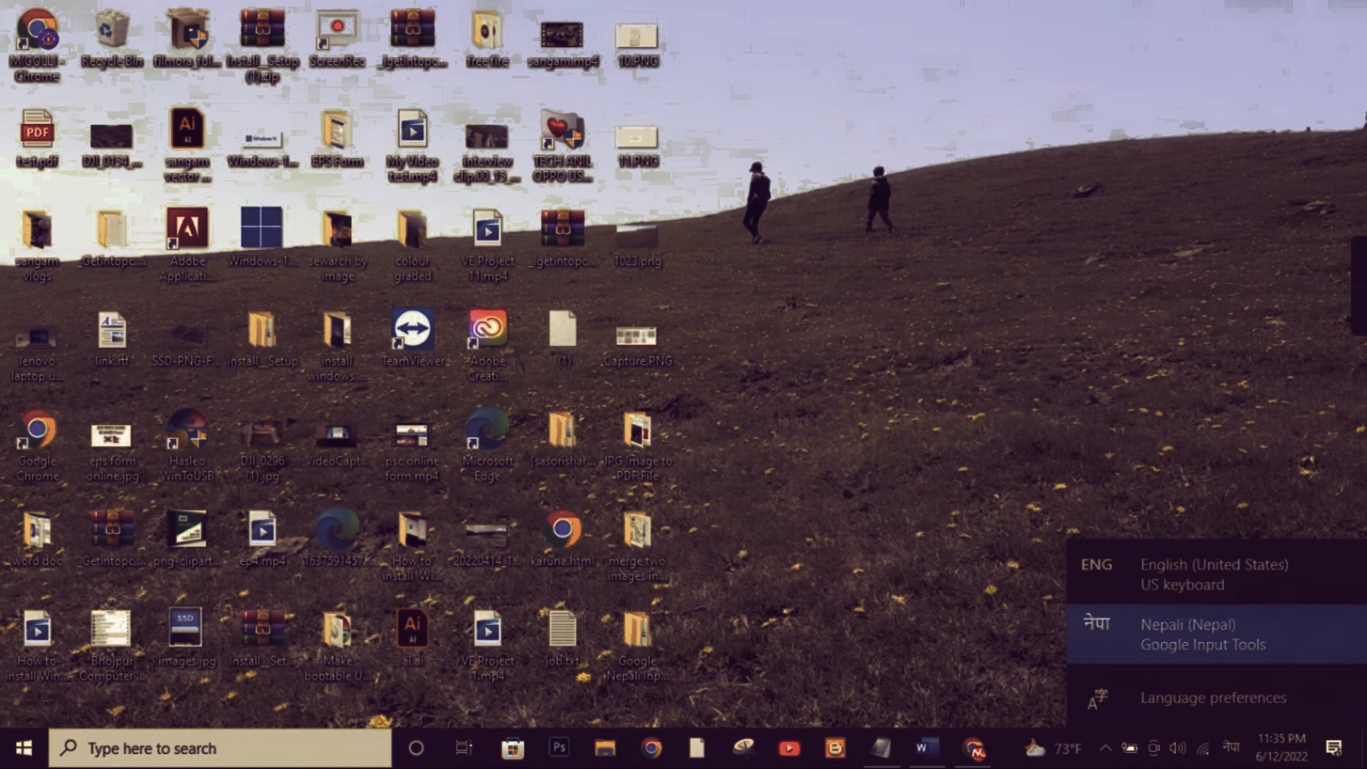
click(1364, 311)
mouse_move(1353, 305)
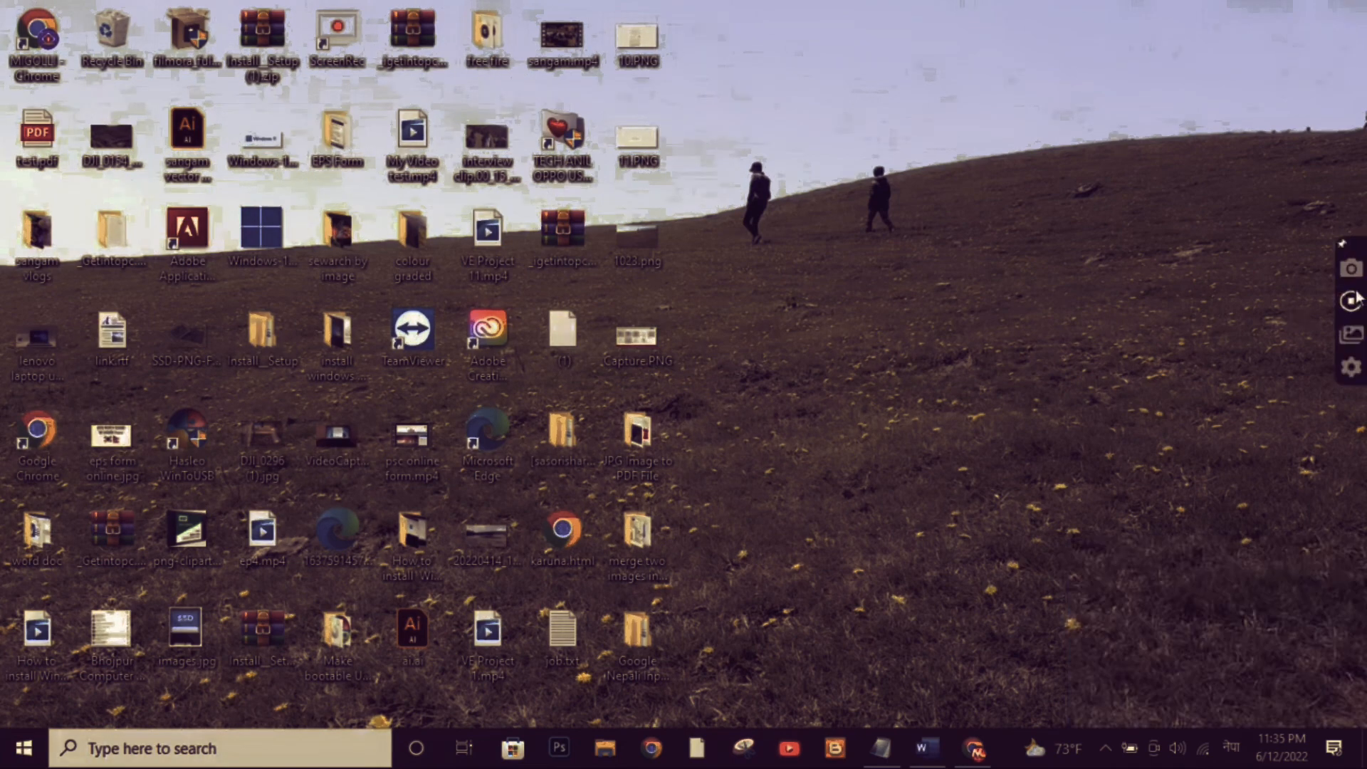